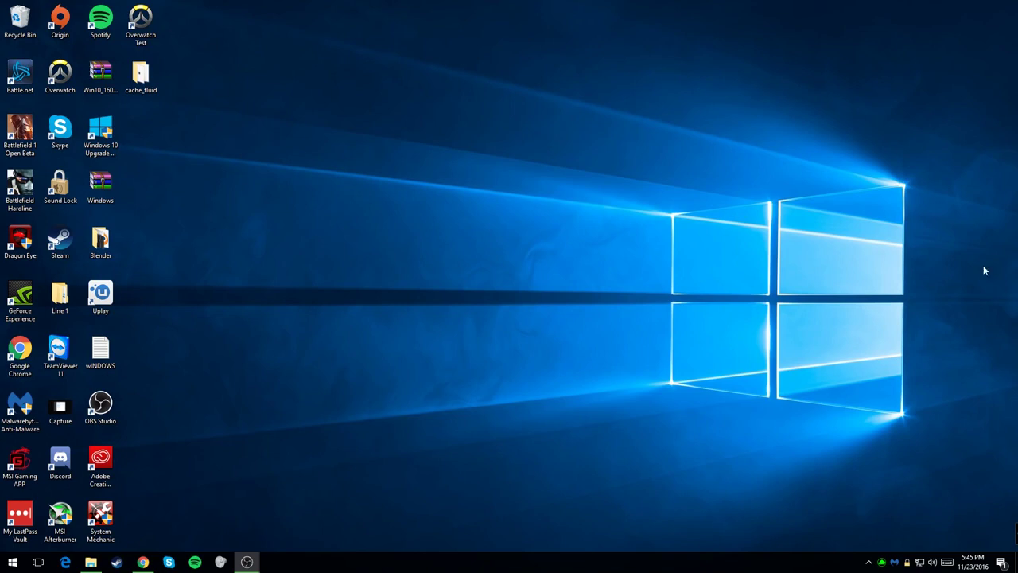
Step: Add a 'macOS Sierra' folder to the root of Game SSD (F:) and minimize File Explorer
click(91, 562)
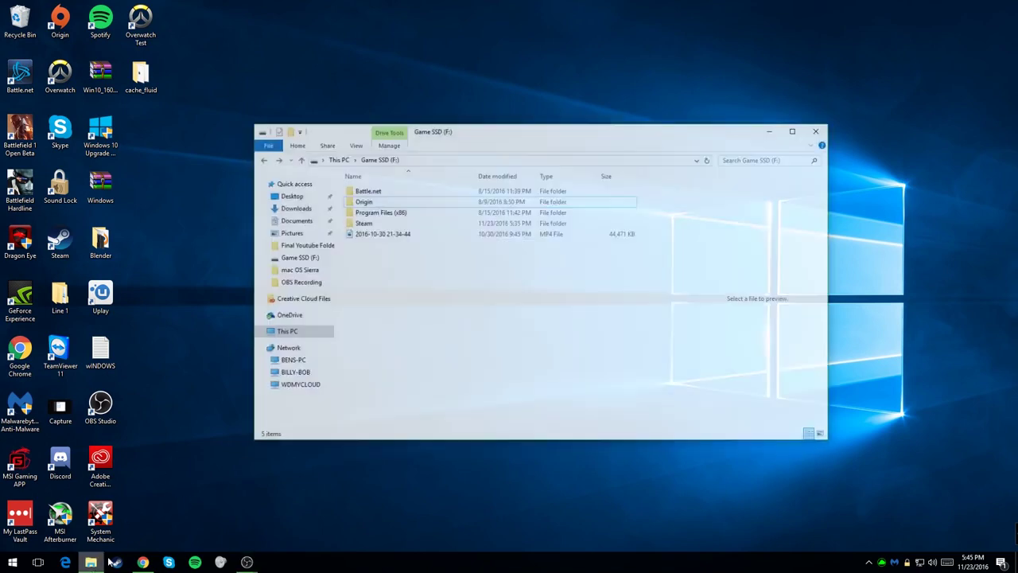
right_click(458, 315)
mouse_move(492, 442)
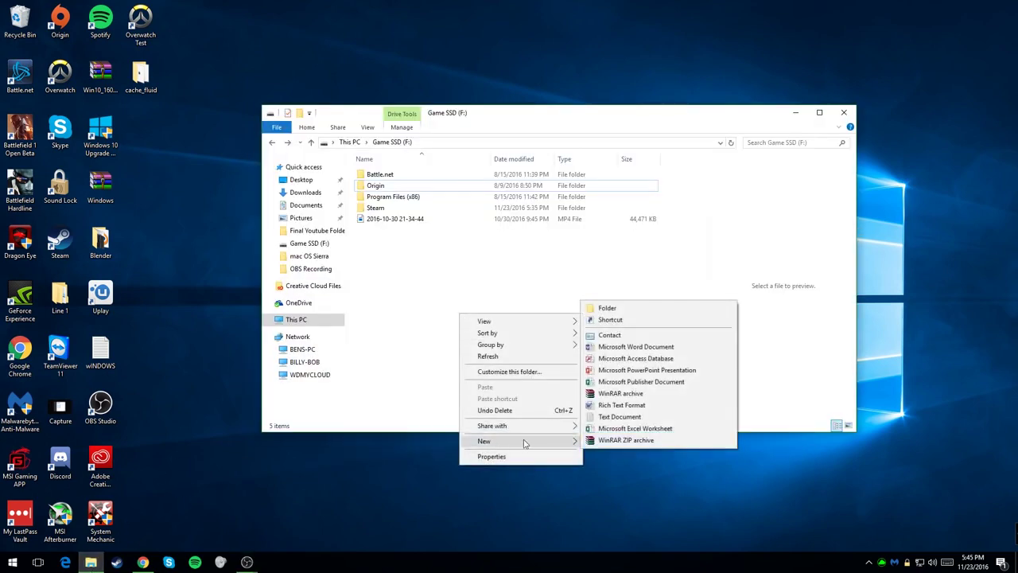
click(625, 311)
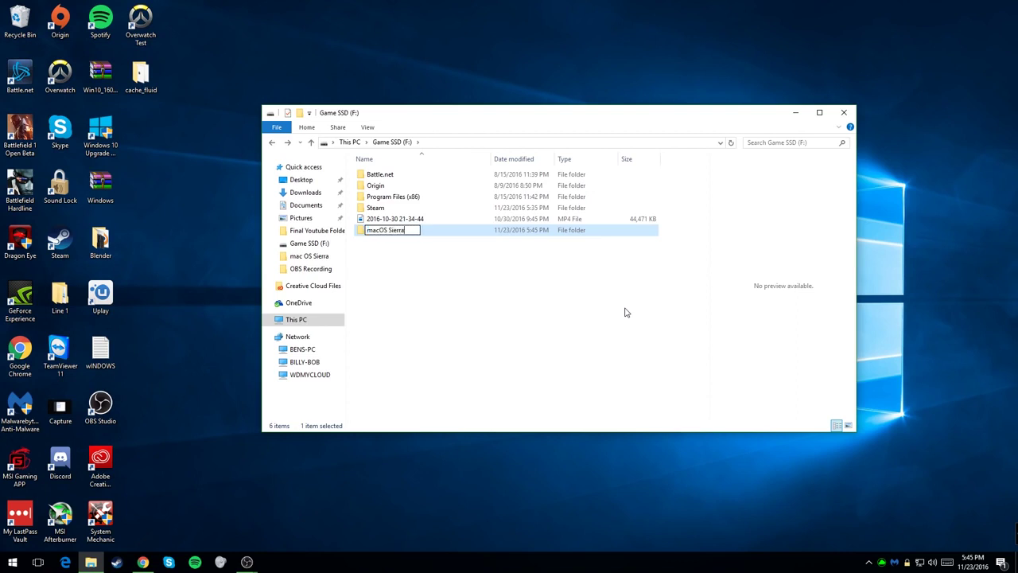
key(Return)
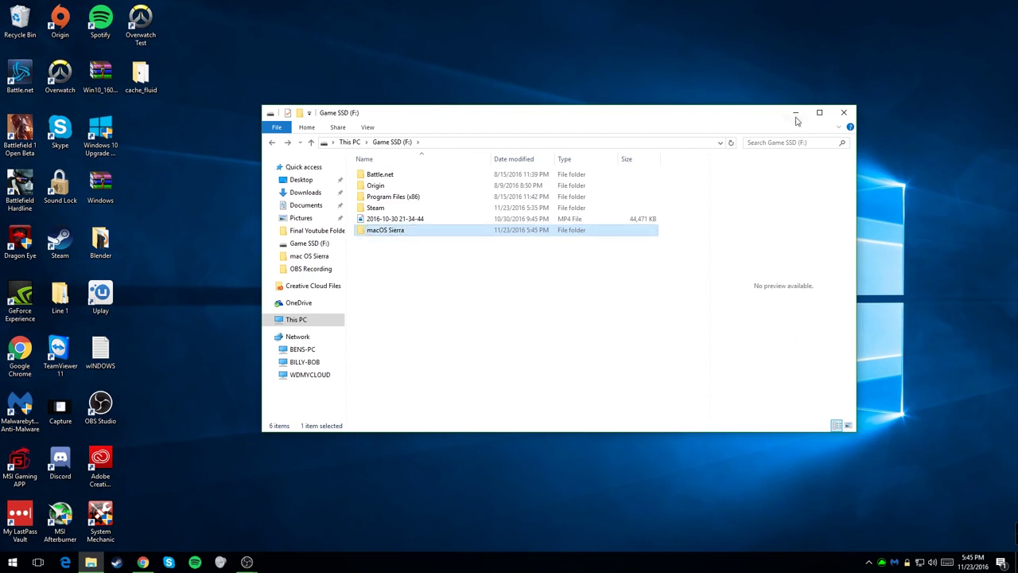
click(796, 114)
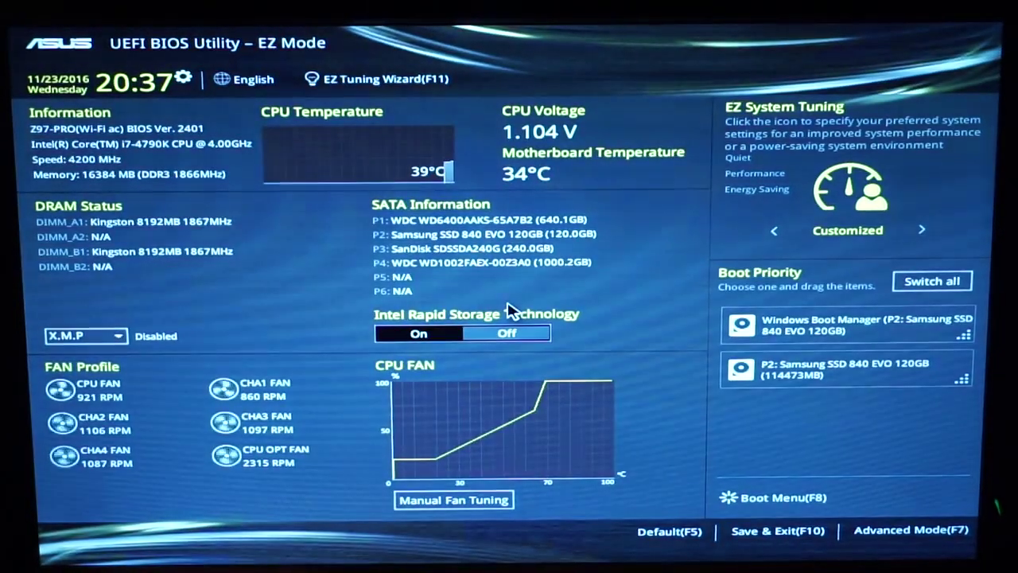
Step: In BIOS Advanced Mode, set Intel Virtualization Technology under Advanced > CPU Configuration to Enabled
click(937, 539)
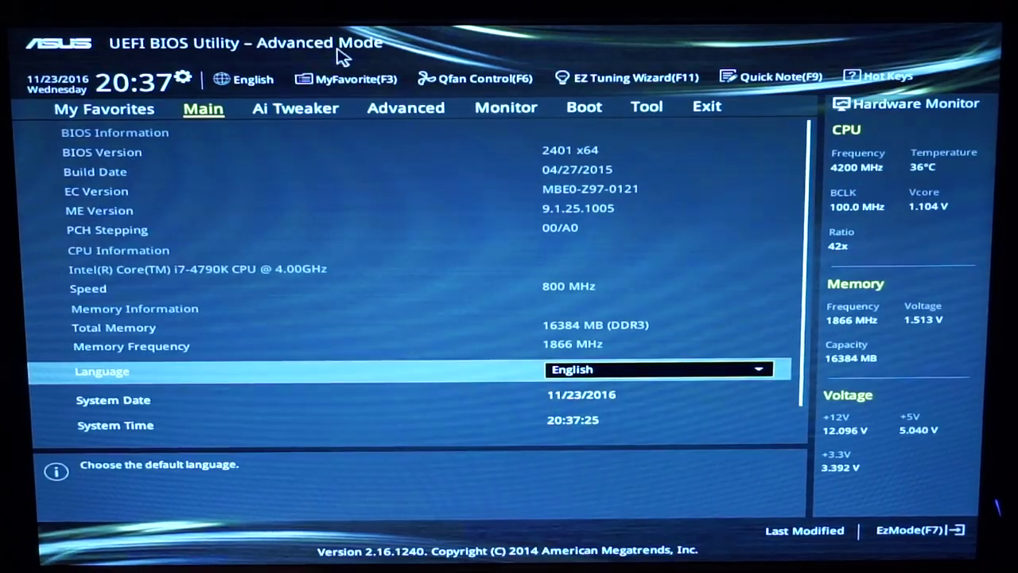
click(401, 107)
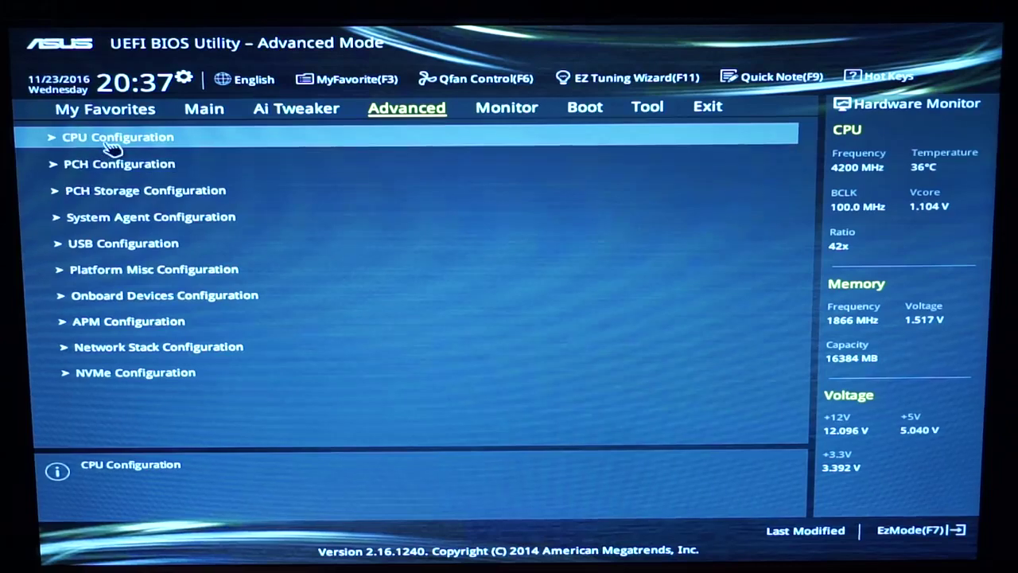
click(81, 140)
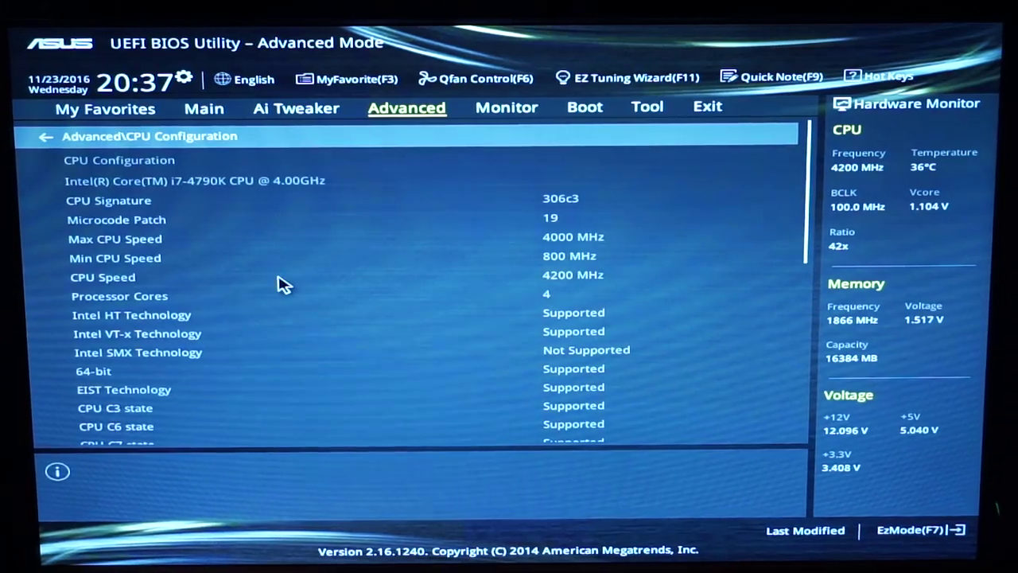
key(Down)
key(Down)
key(Down)
key(Down)
key(Down)
key(Down)
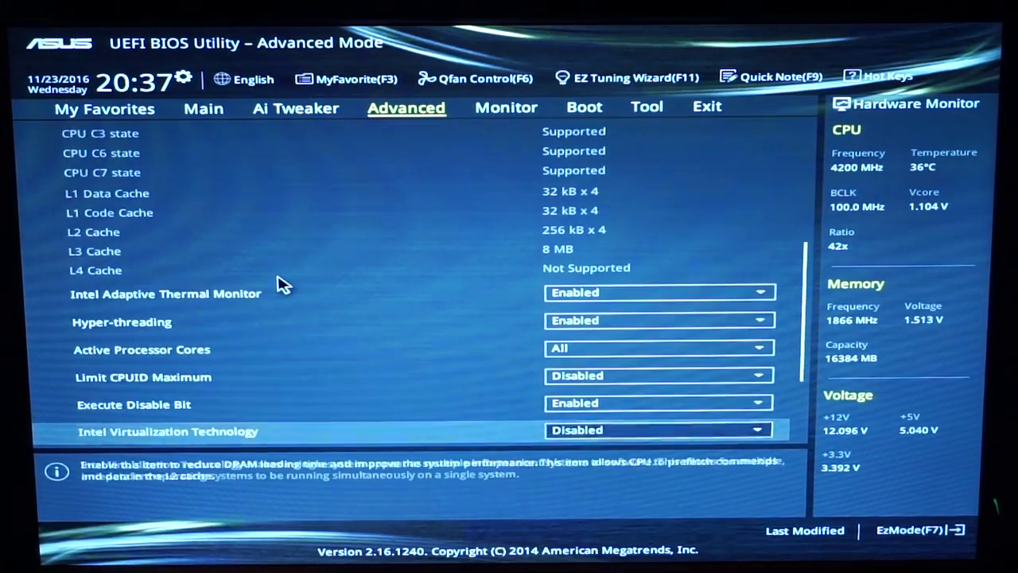
key(Down)
key(Down)
key(Down)
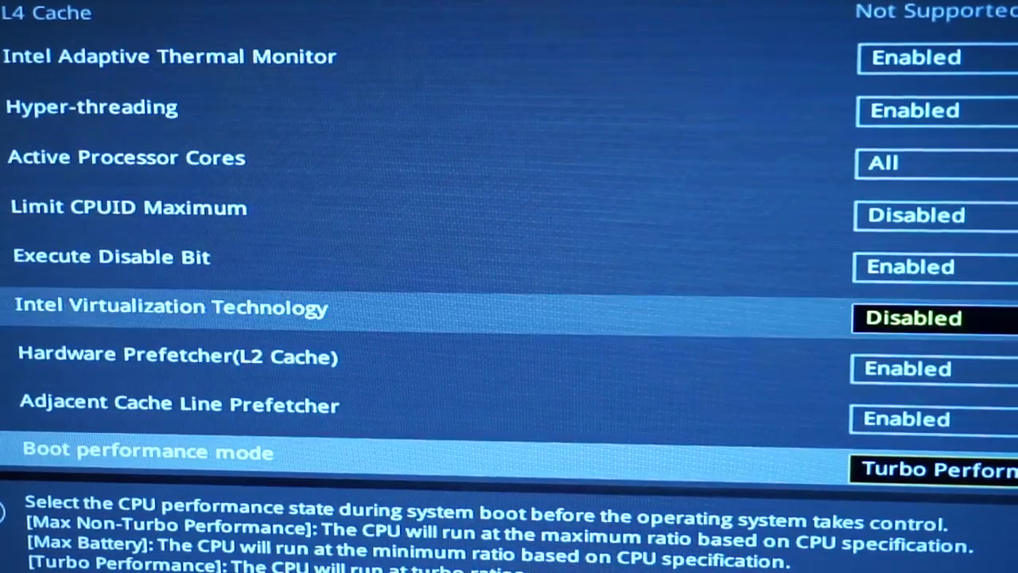
key(Return)
key(Down)
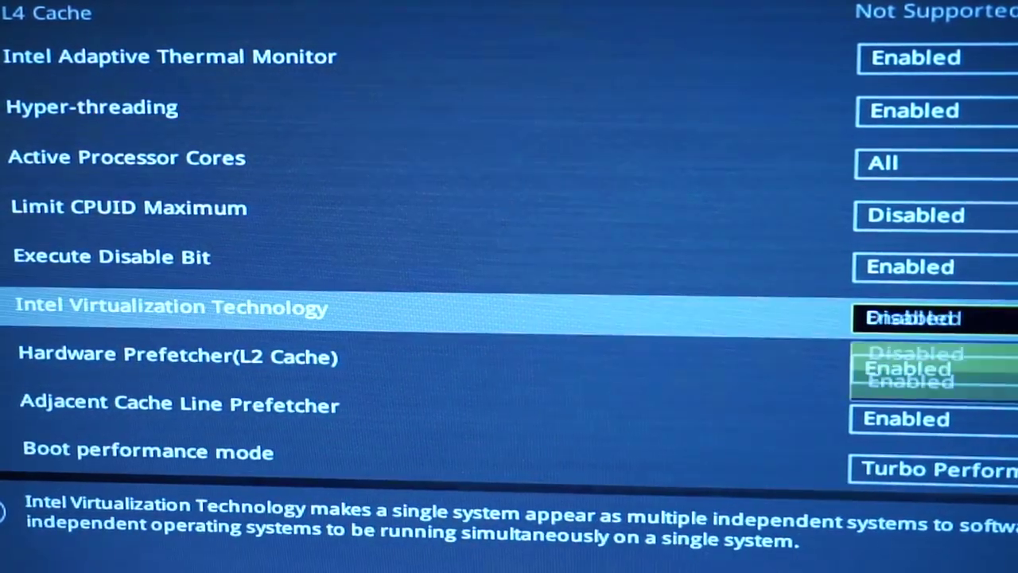
key(Return)
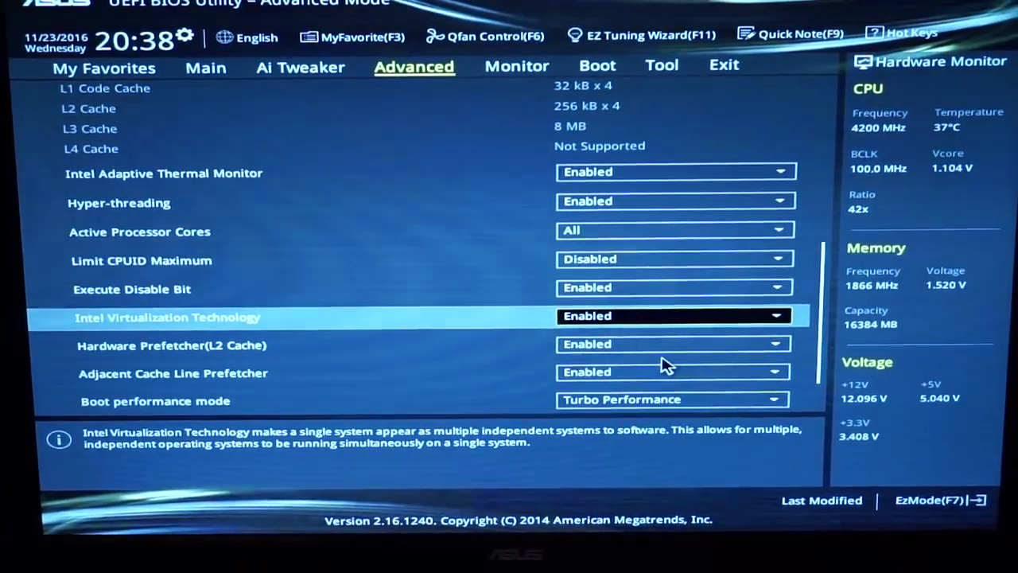
Step: Return to EZ Mode, then use Save & Exit (F10) to save the changes and reset the computer
click(946, 503)
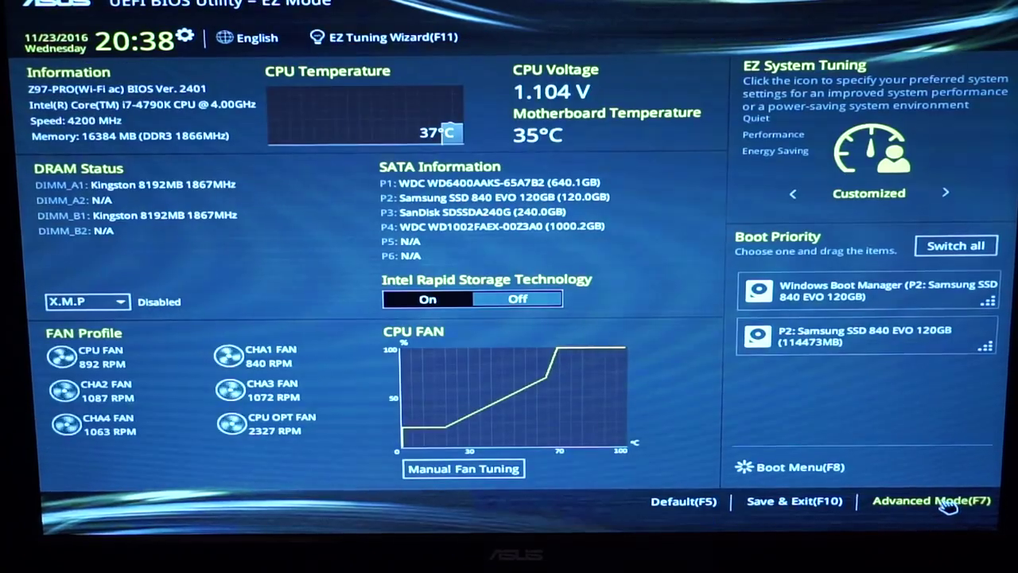
click(799, 502)
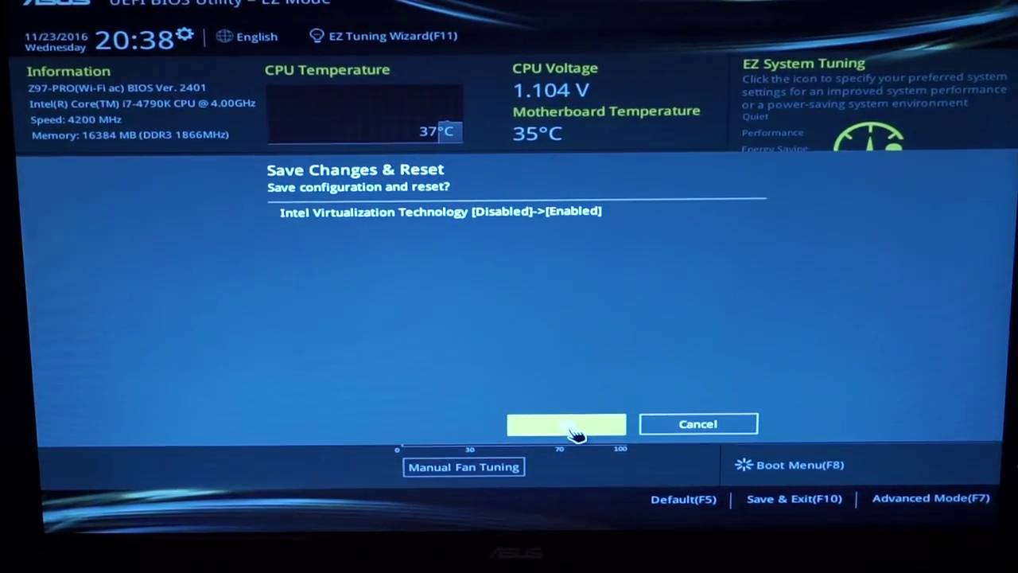
click(577, 430)
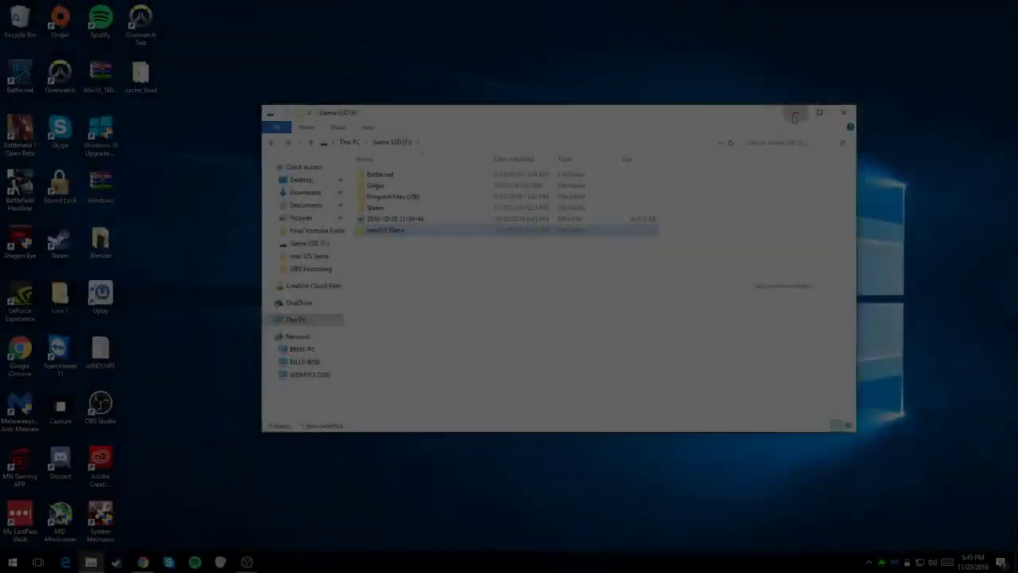
Step: Open the macOS Sierra Google Drive link in Chrome and download the archive despite the virus-scan warning
click(794, 116)
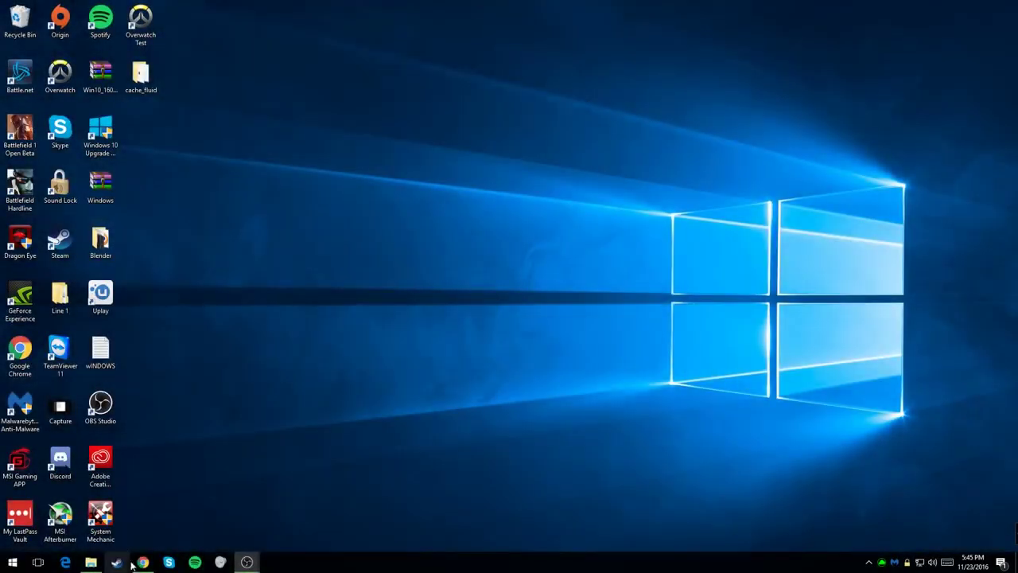
click(142, 562)
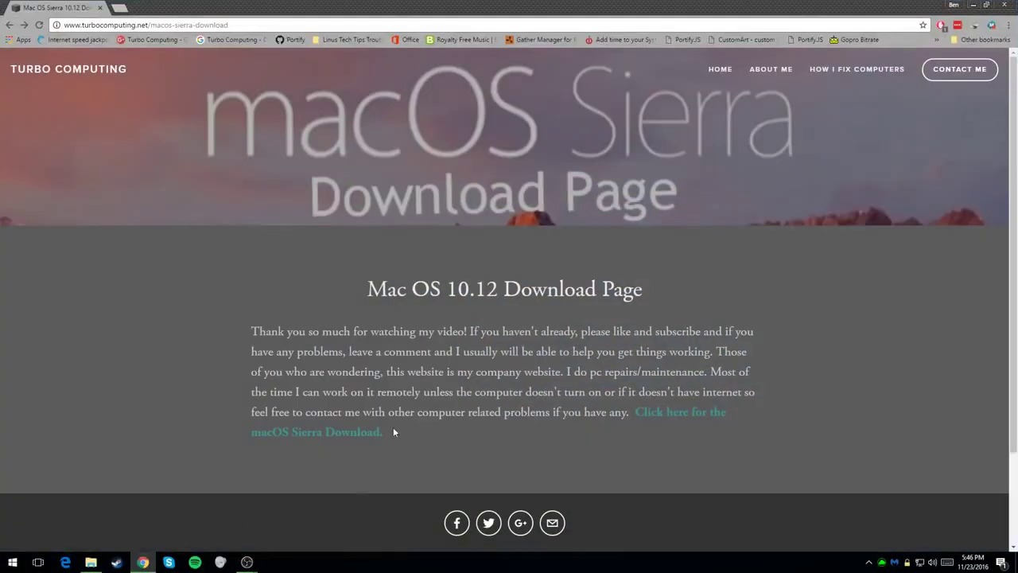
click(335, 440)
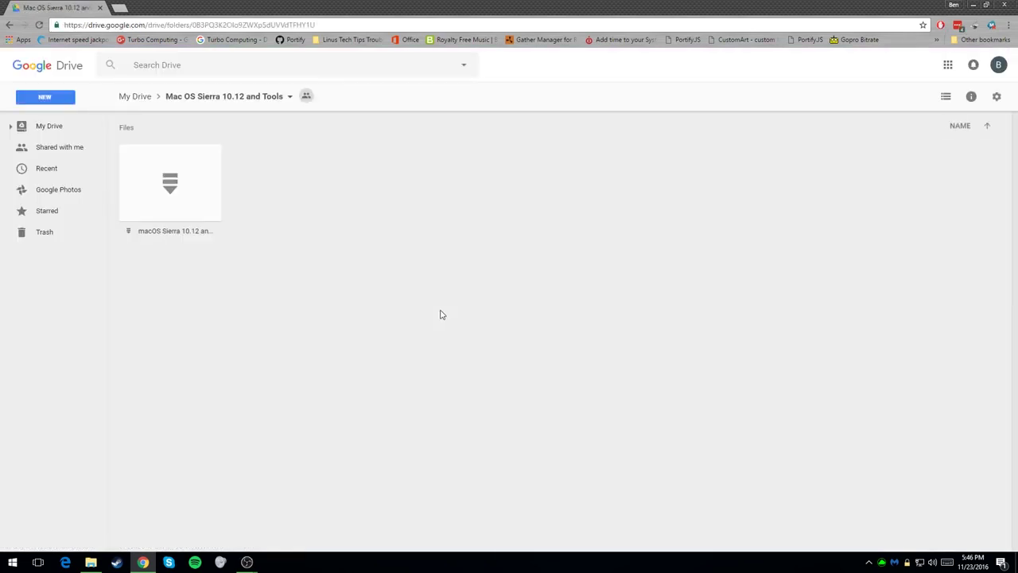
right_click(159, 173)
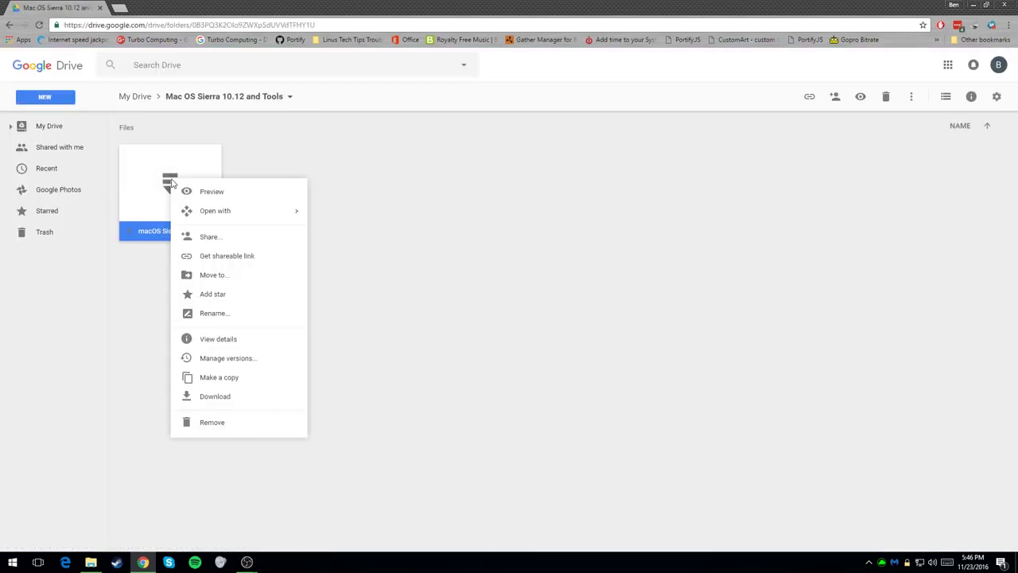
click(226, 403)
click(612, 332)
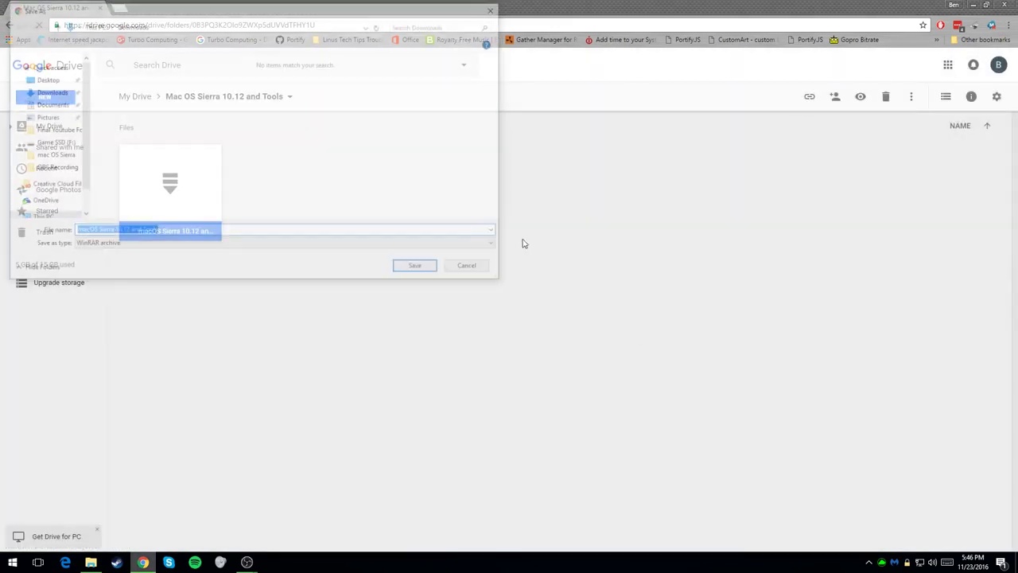
Step: Save macOS Sierra 10.12 and Tools.rar into F:\macOS Sierra and show the downloads list
click(37, 198)
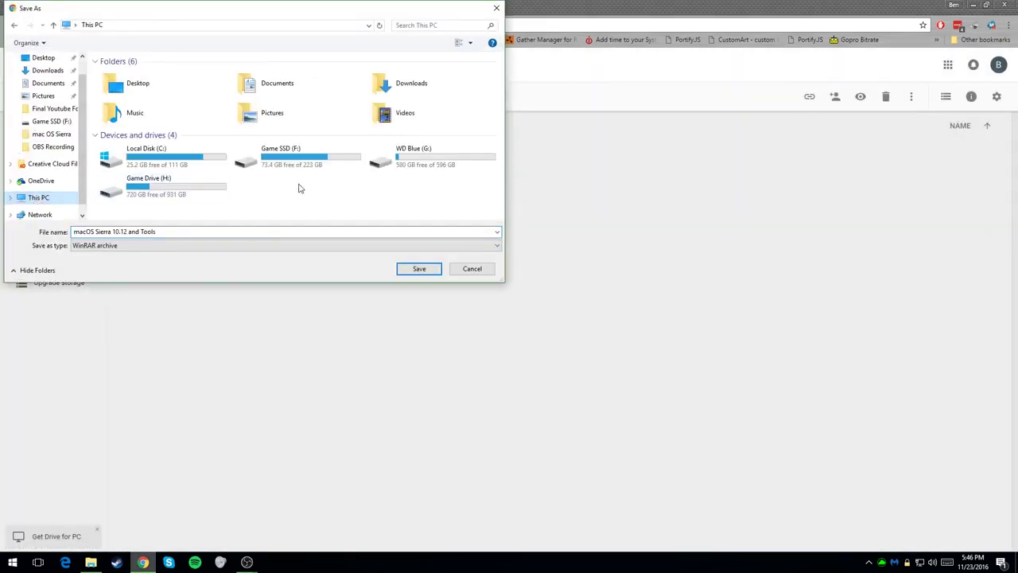
double_click(345, 163)
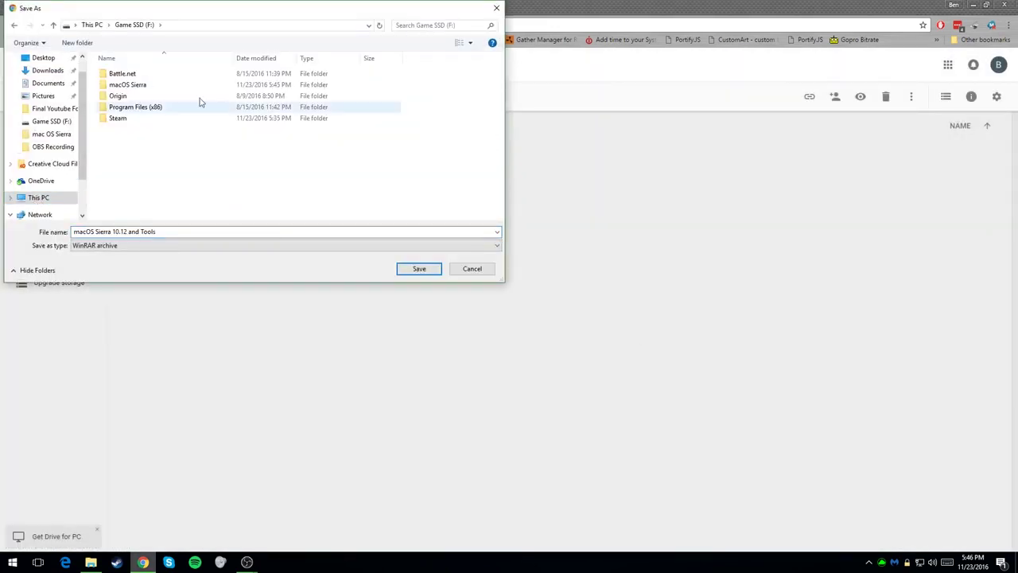
double_click(159, 83)
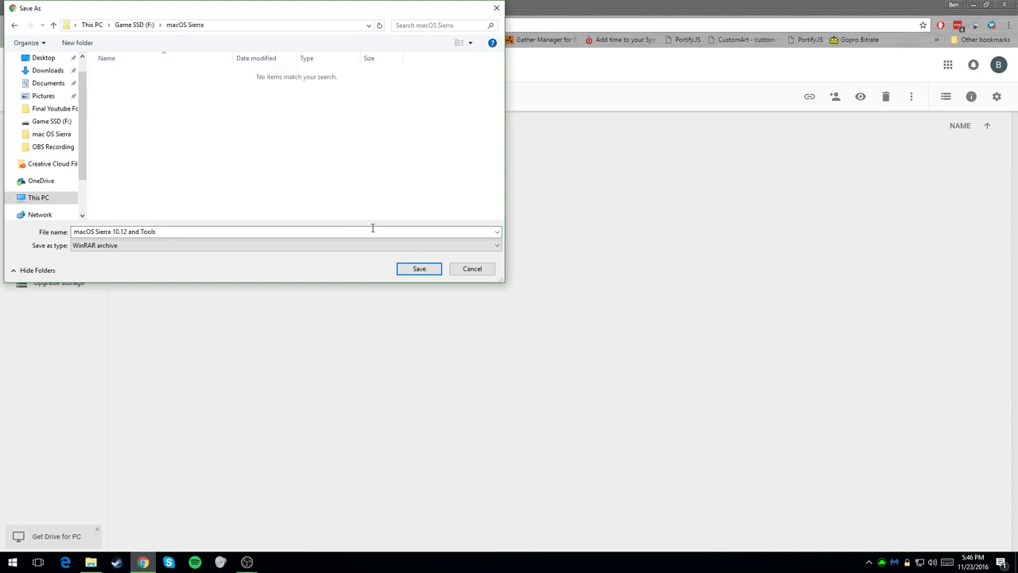
click(416, 268)
key(ctrl+j)
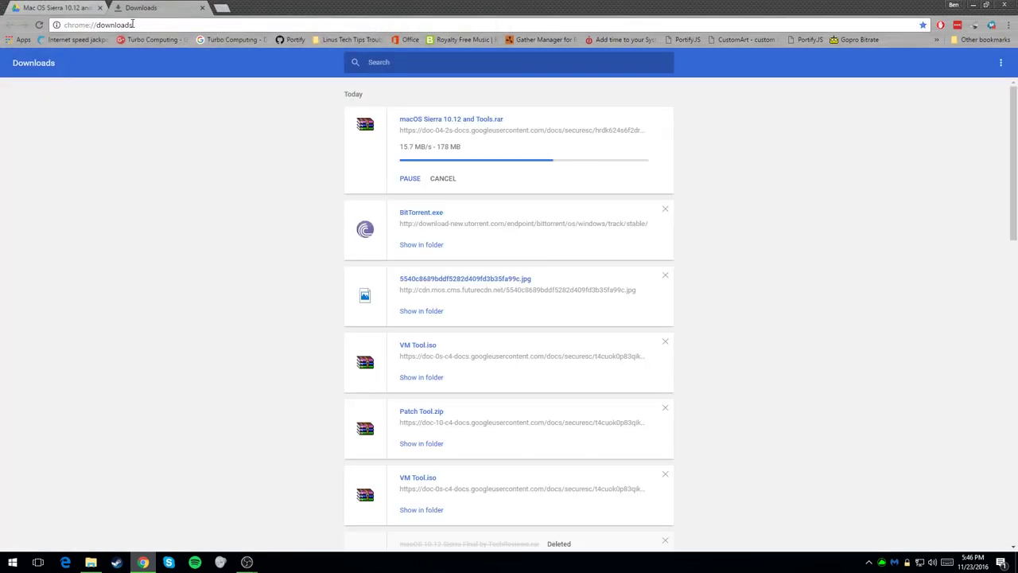
Step: Search the web for 'vmware' in a new tab and open the VMware Virtualization site
click(221, 7)
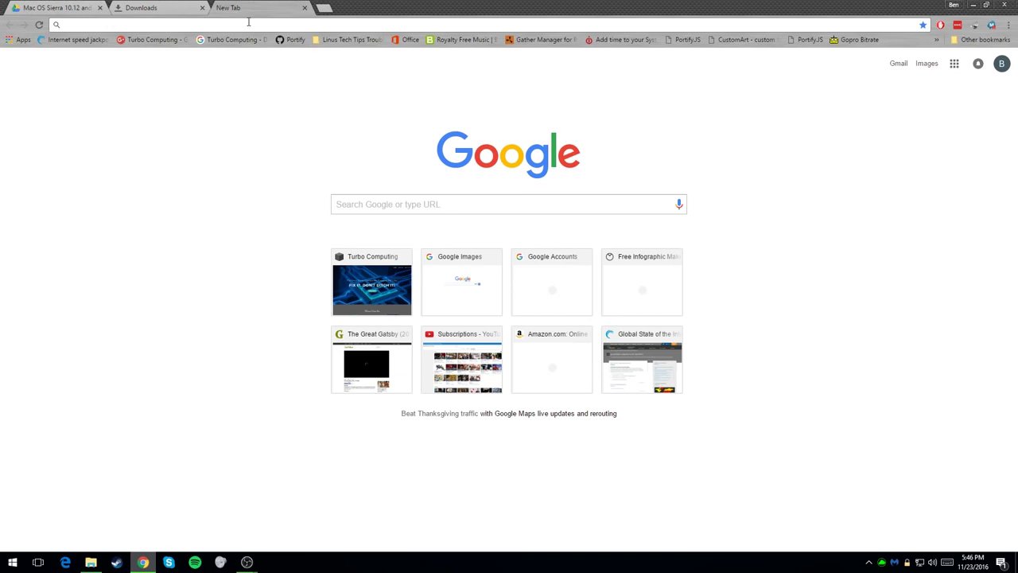
text(vmware)
key(Return)
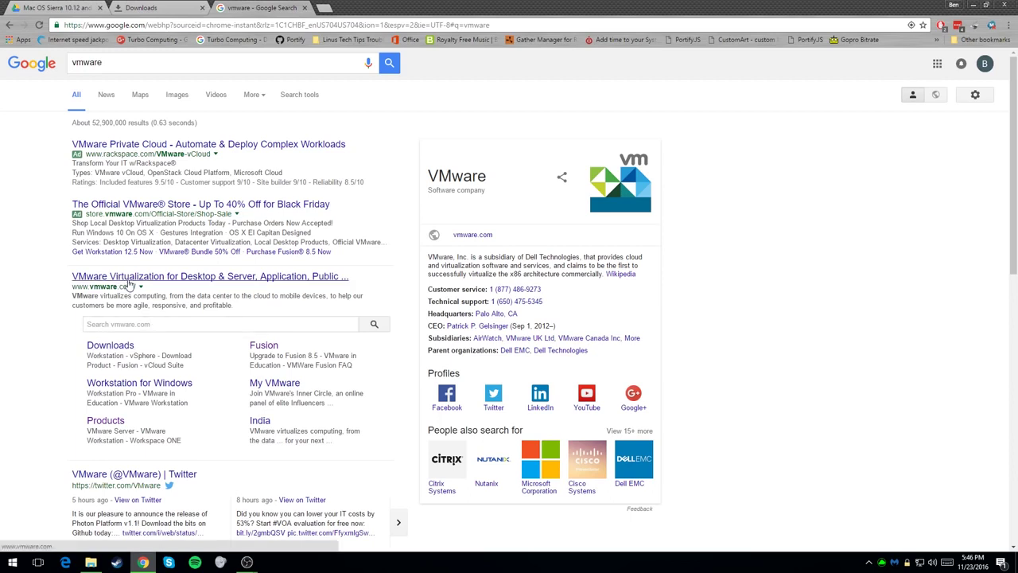
click(305, 276)
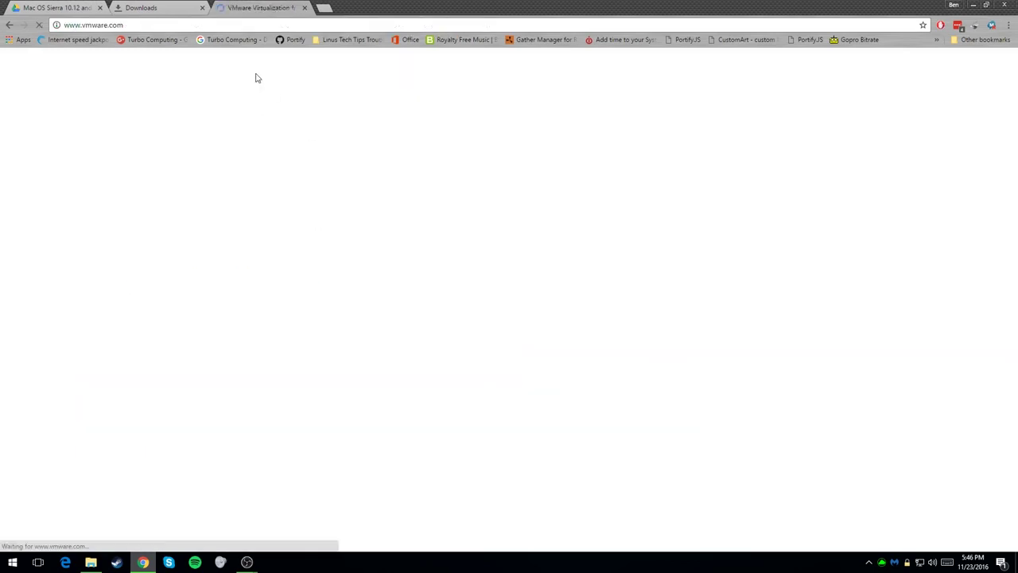
Step: Cancel the in-progress macOS Sierra download and close the downloads page
click(148, 6)
click(232, 7)
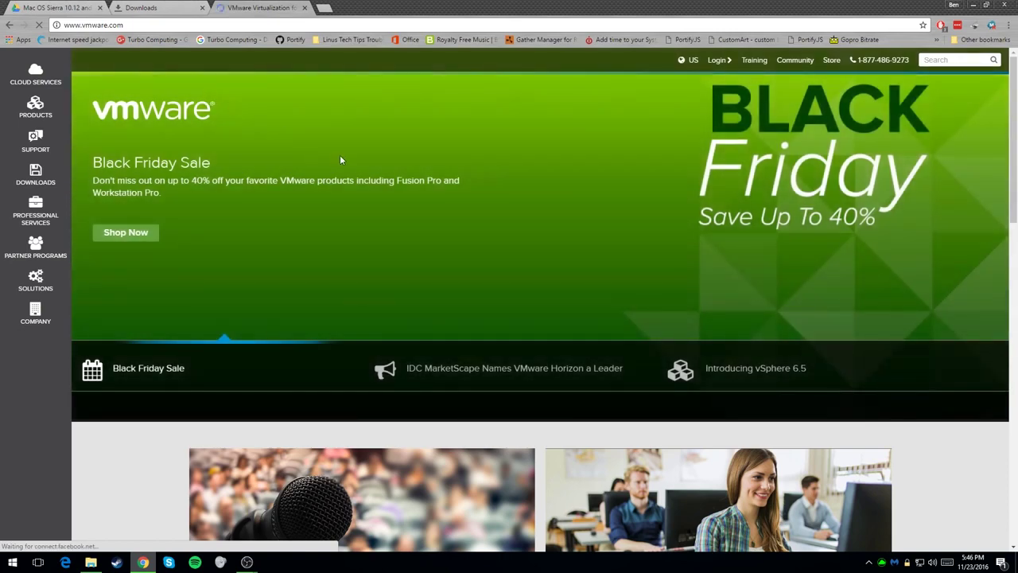
click(195, 10)
click(449, 179)
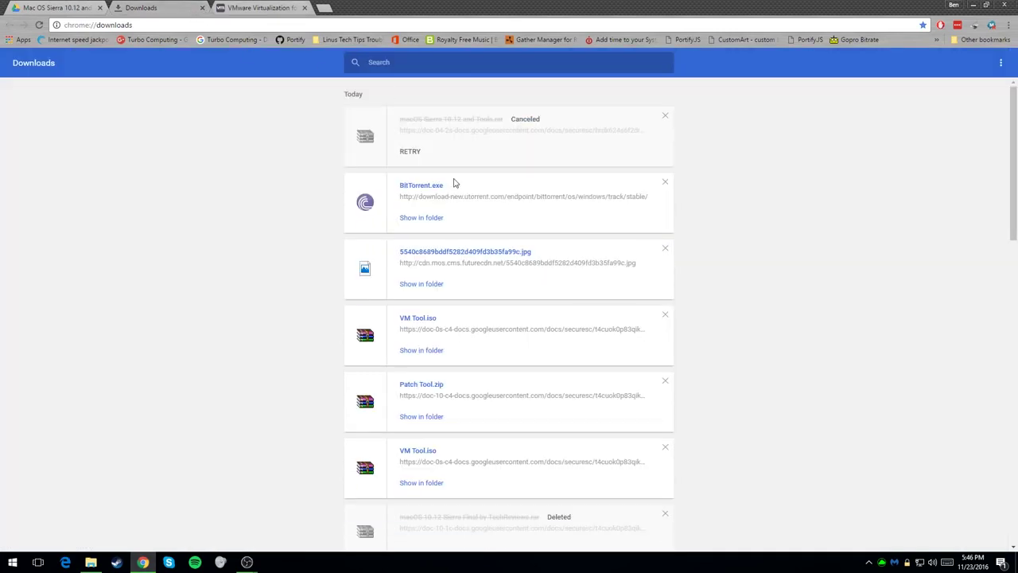
click(203, 7)
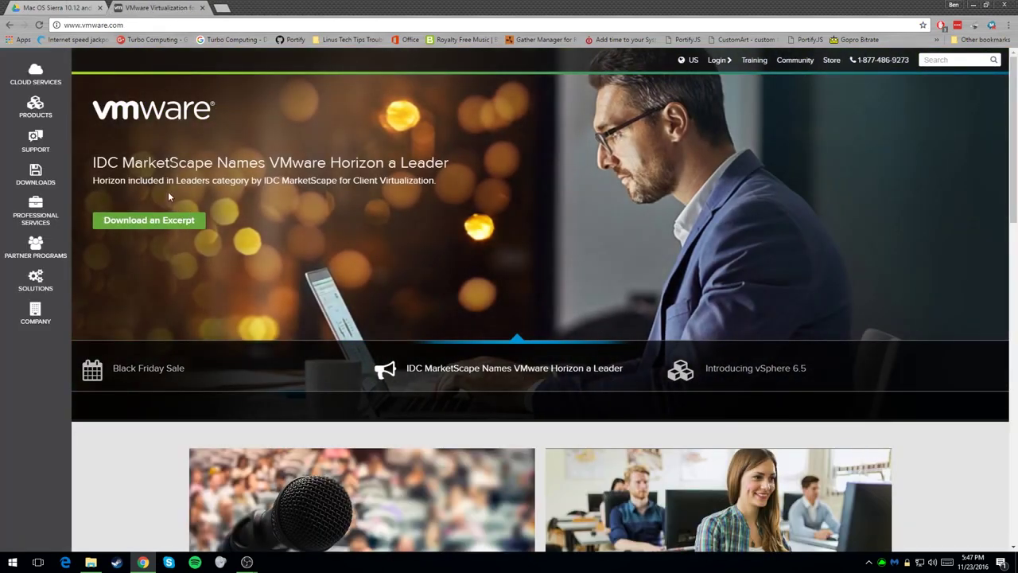
Step: Go to the Workstation Player 12.5 download page via VMware's downloads overview
click(40, 172)
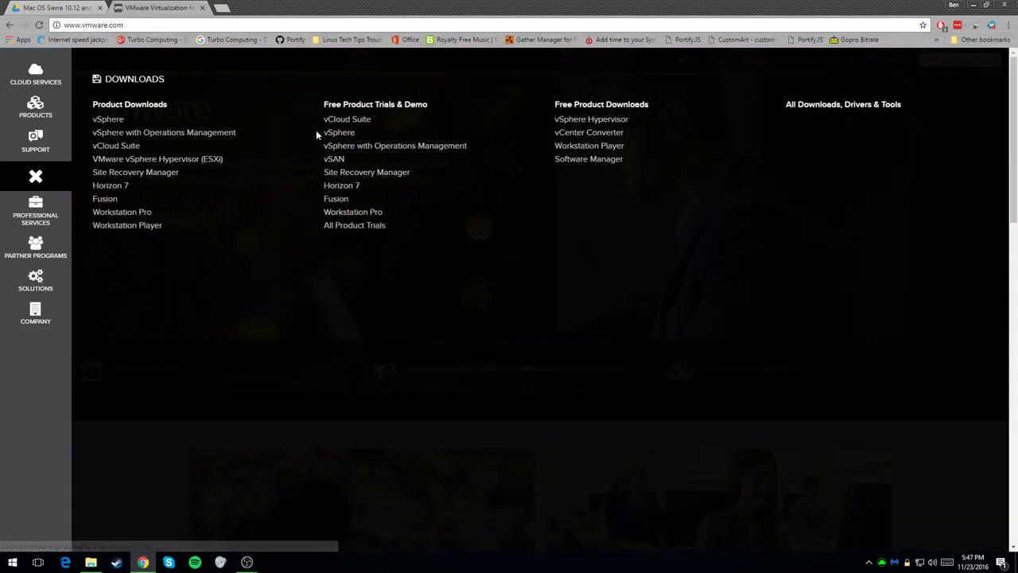
click(133, 226)
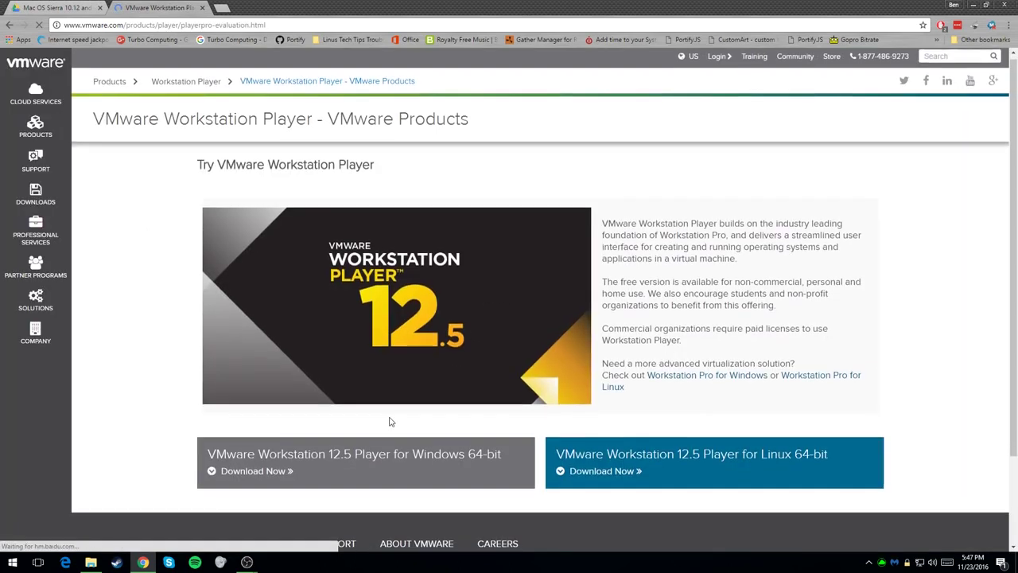
scroll(318, 406, down, 1)
Step: Save VMware-player-12.5.1-4542065.exe to F:\macOS Sierra and retry the cancelled macOS Sierra .rar download
click(260, 393)
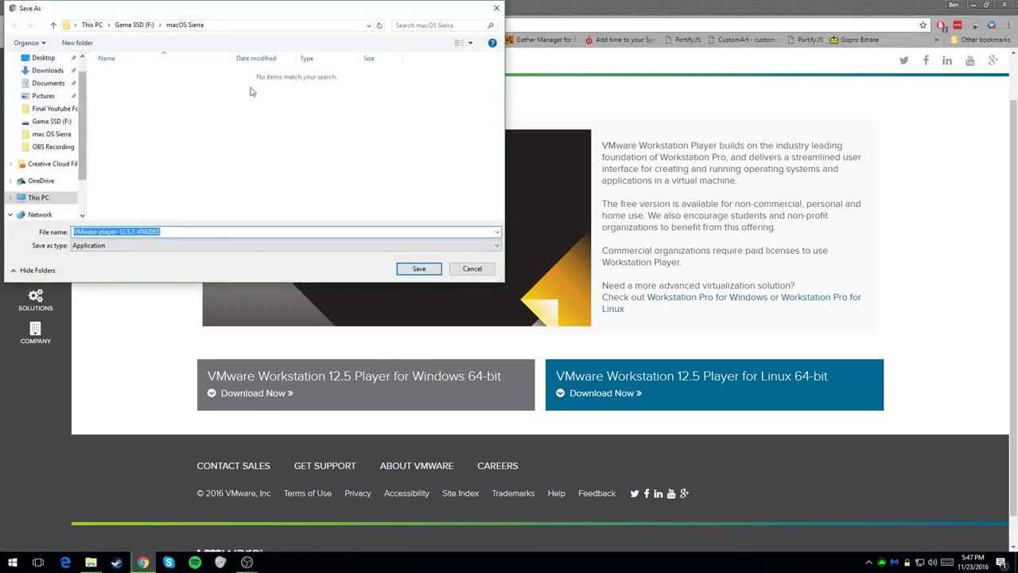
click(415, 268)
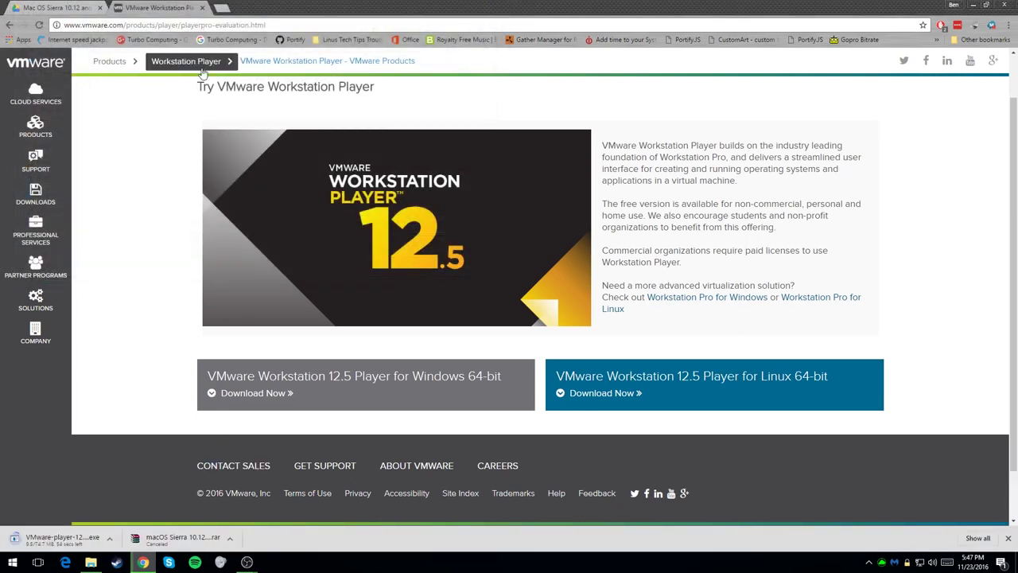
key(ctrl+j)
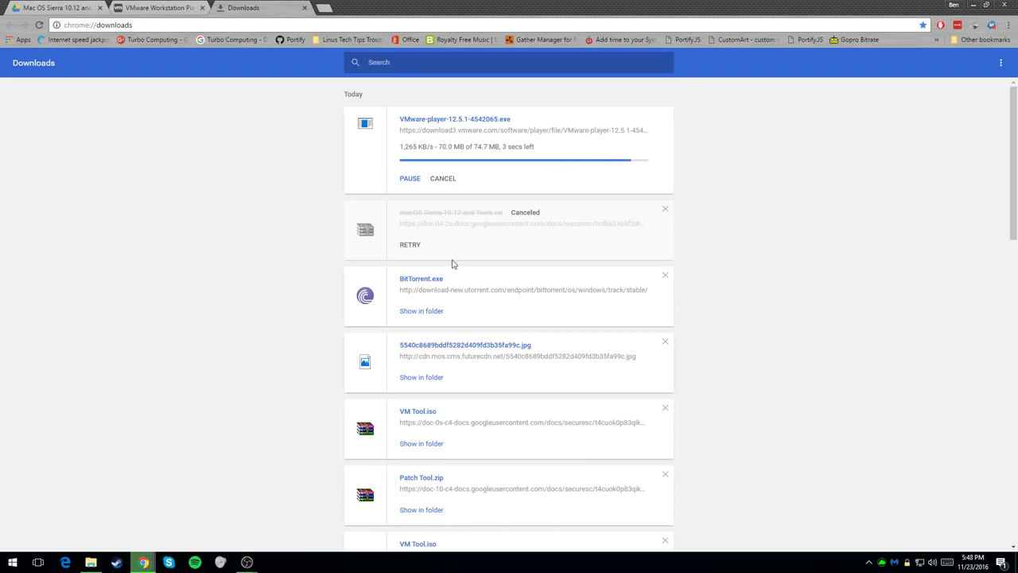
click(409, 244)
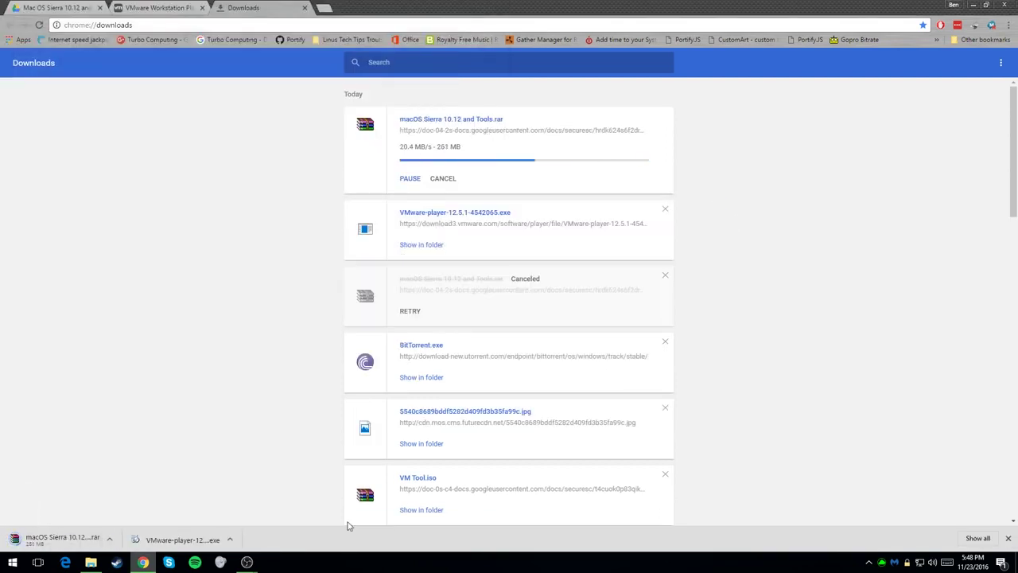
click(92, 562)
Step: Run VMware-player-12.5.1-4542065 from F:\macOS Sierra and install Player with the default settings
double_click(397, 231)
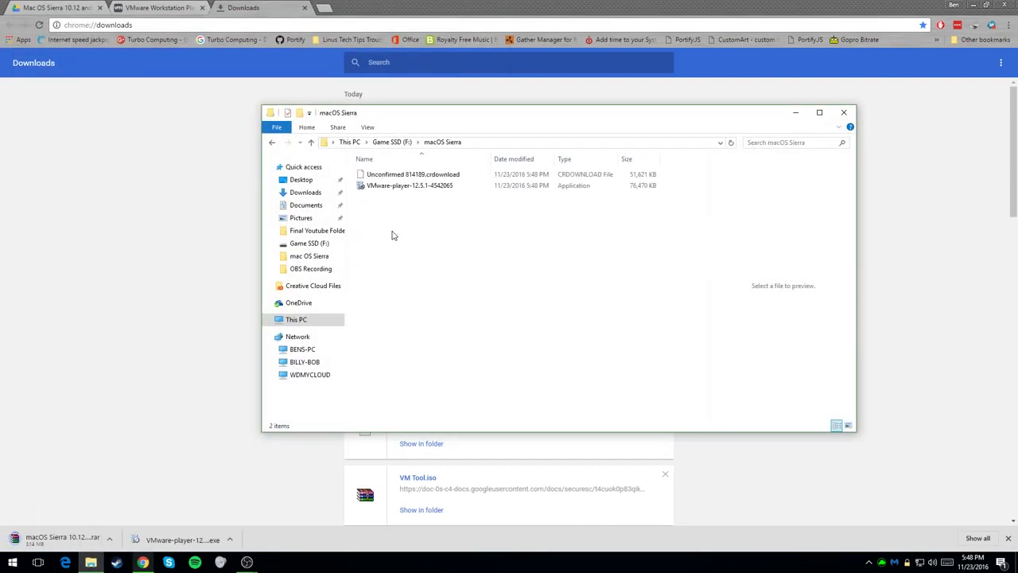
double_click(433, 186)
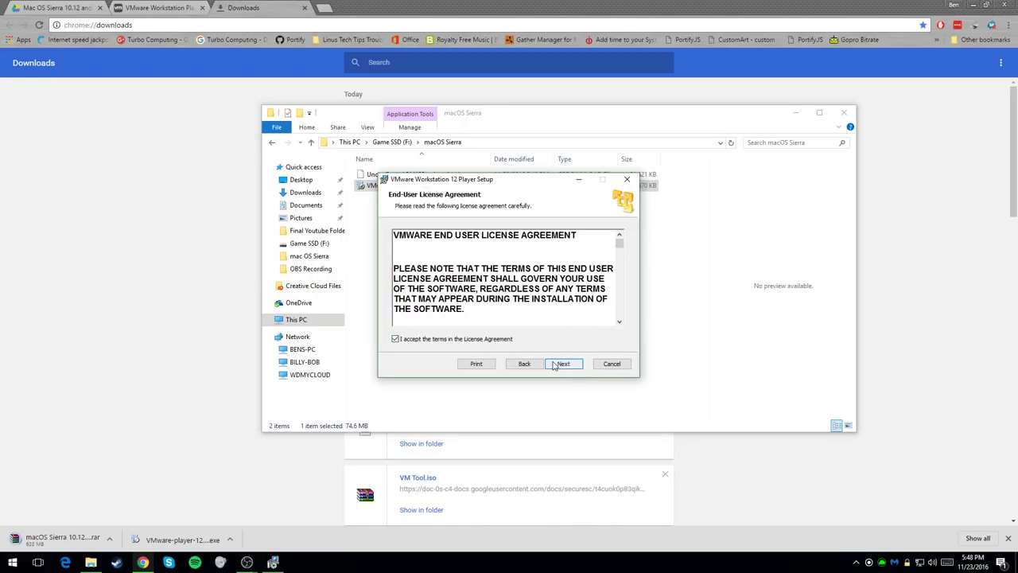
click(554, 365)
click(570, 363)
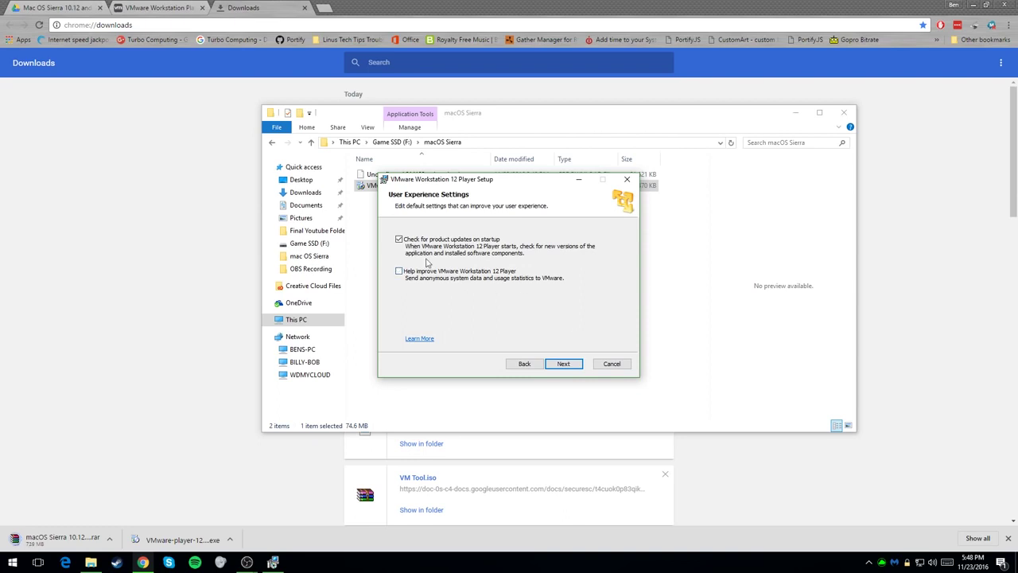
click(566, 365)
click(561, 363)
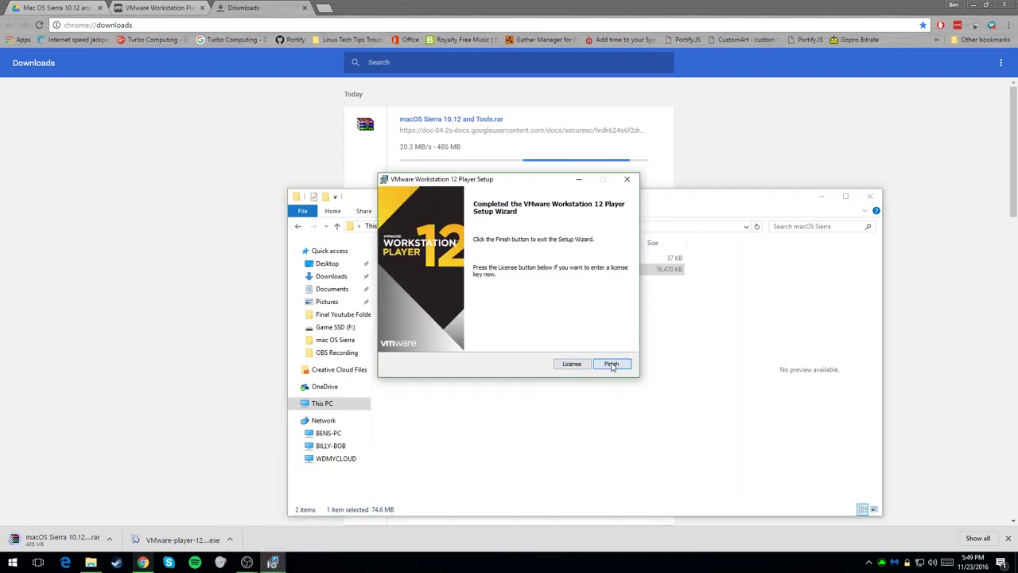
click(611, 364)
key(super)
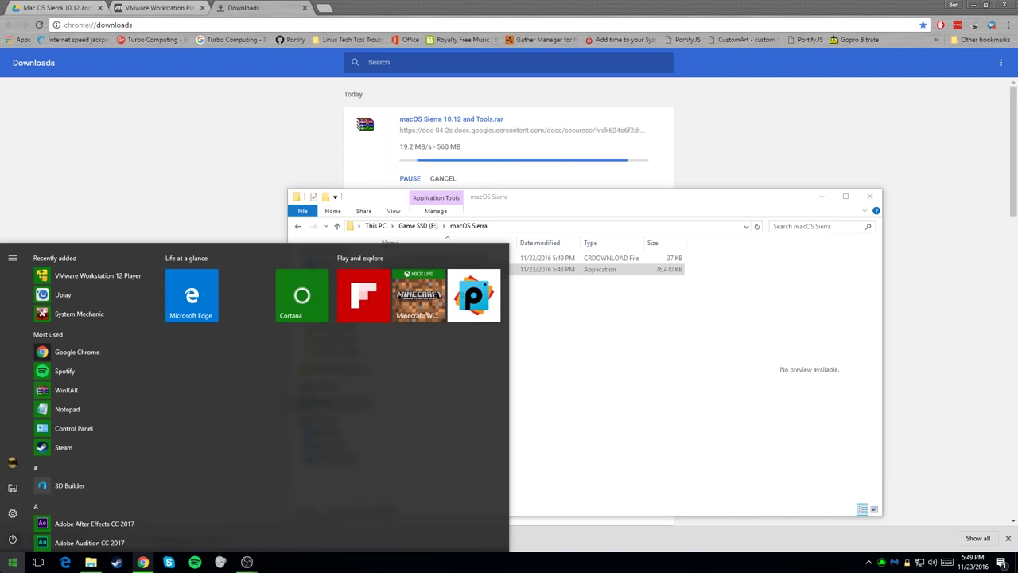
click(87, 275)
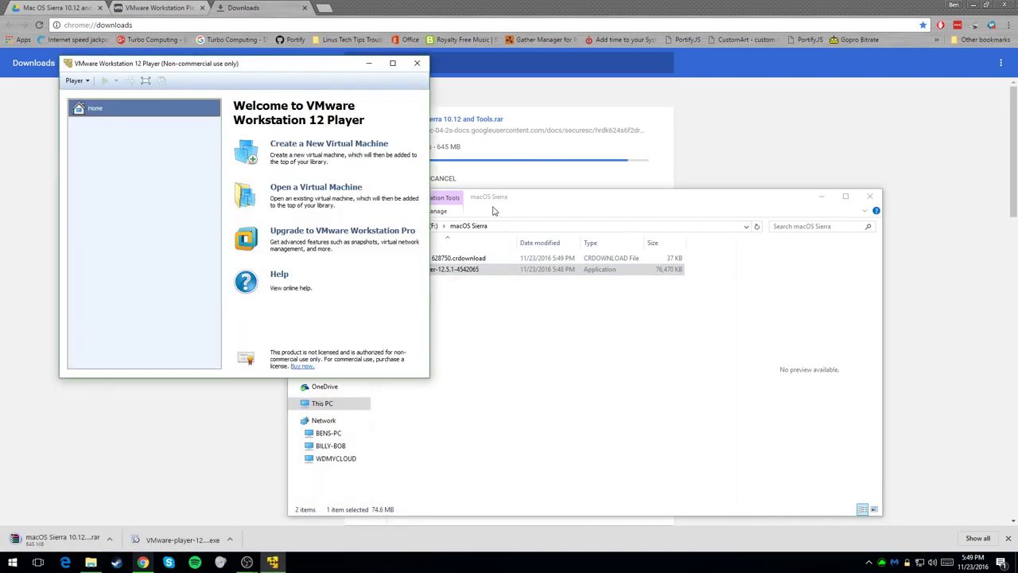
click(418, 64)
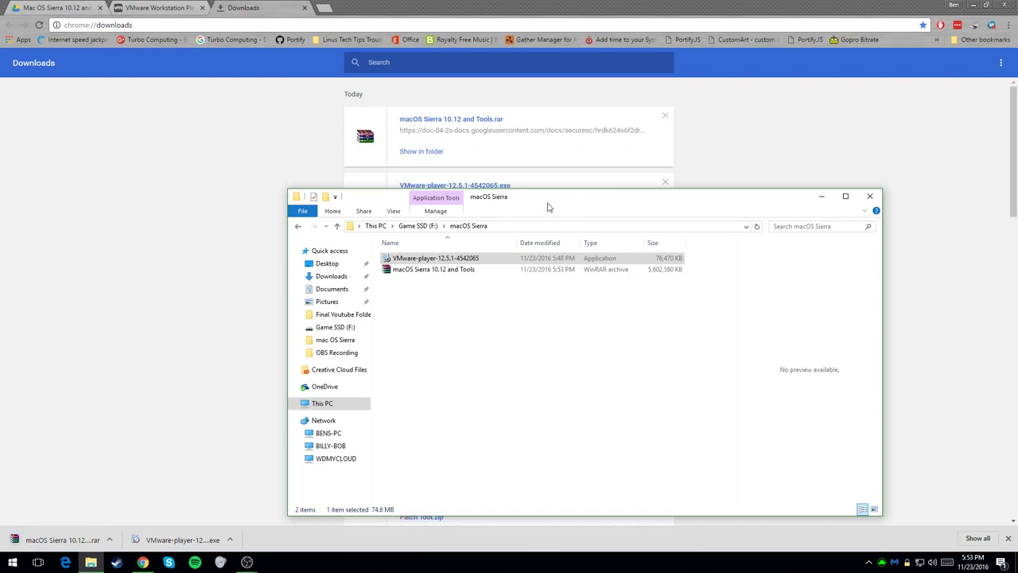
Step: Extract macOS Sierra 10.12 and Tools.rar to its own folder and open Final Youtube Folder inside
right_click(467, 268)
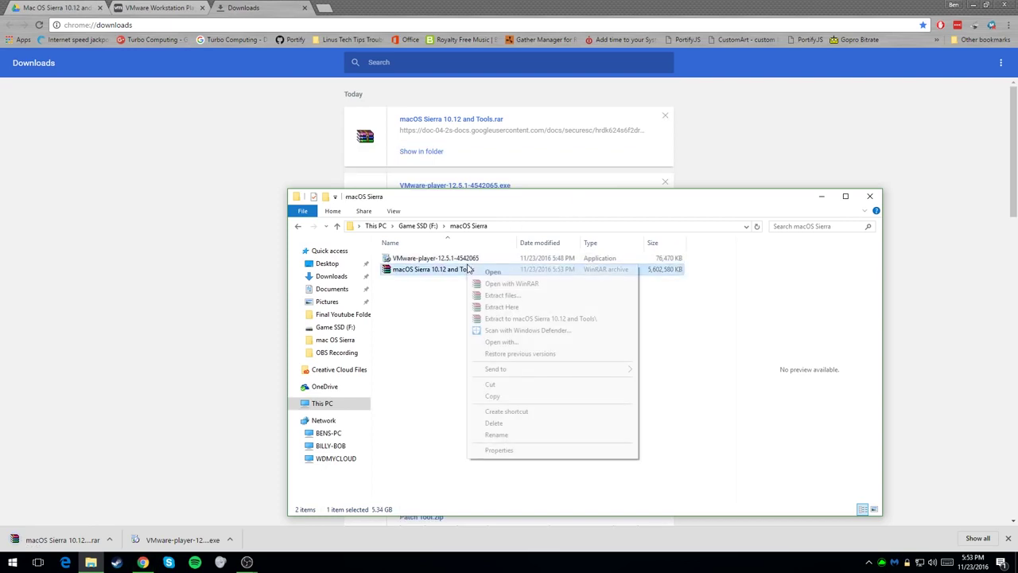
click(528, 318)
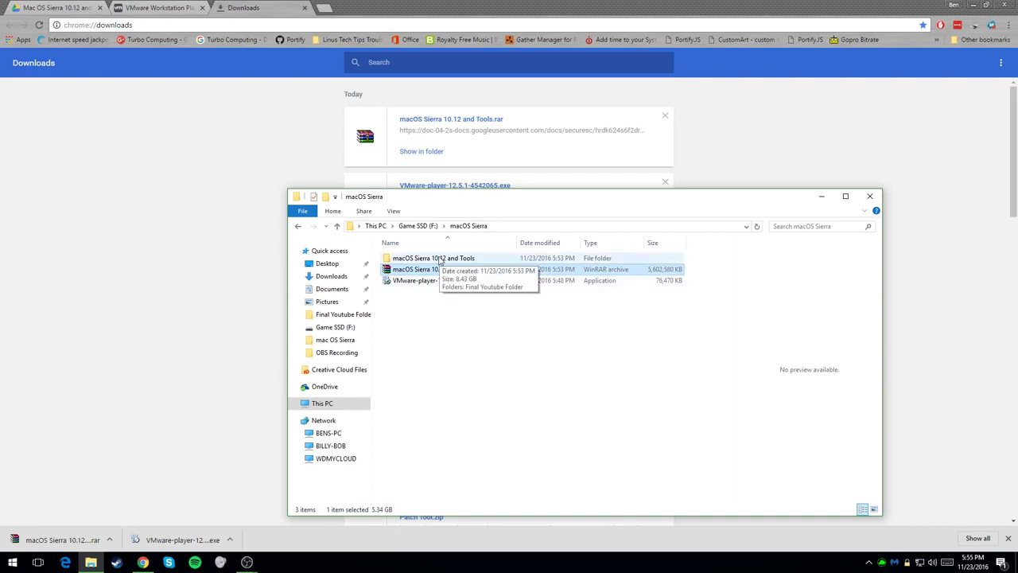
double_click(438, 259)
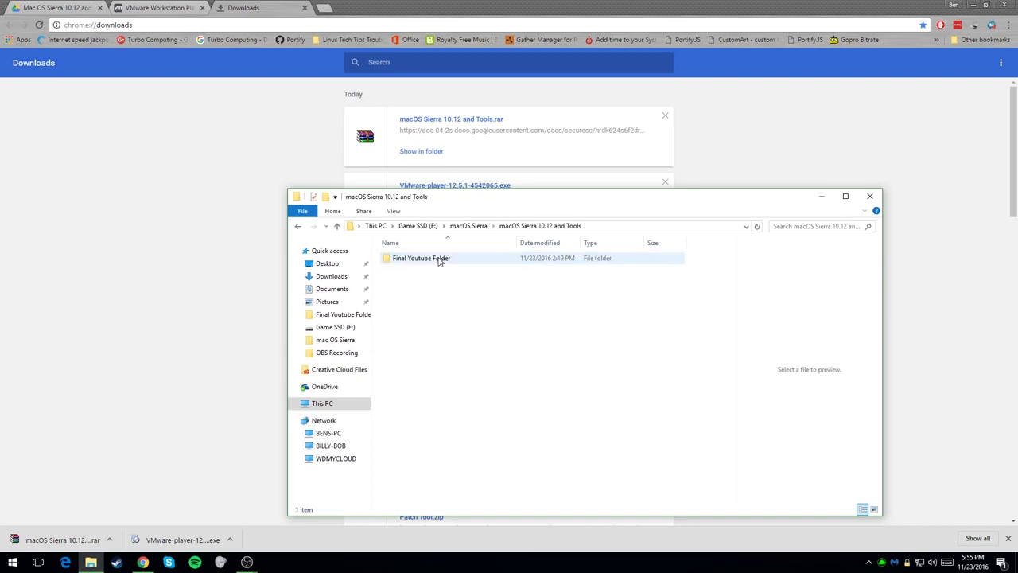
double_click(438, 259)
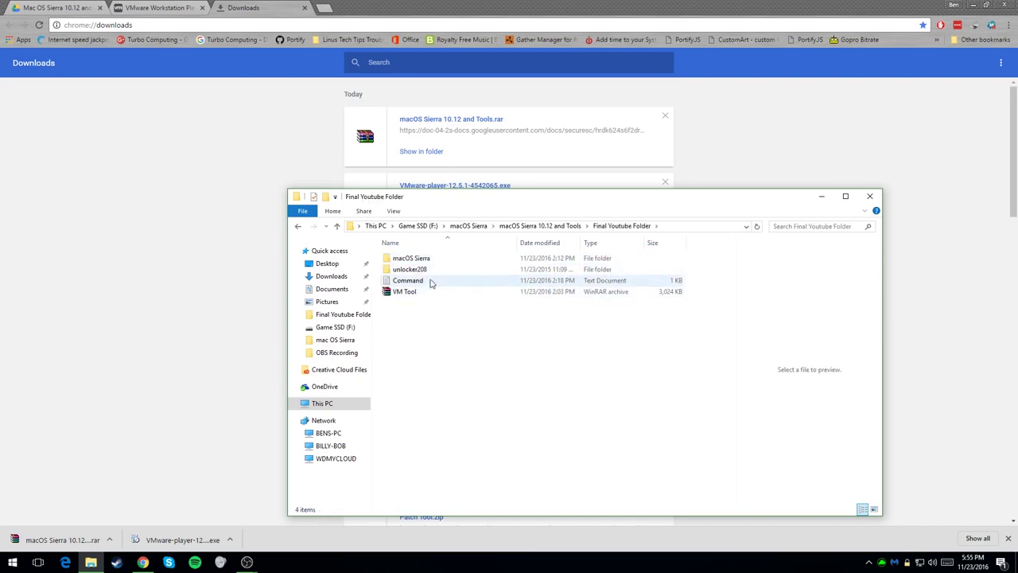
Step: Run unlocker208's win-install as administrator, then relaunch VMware Workstation 12 Player
double_click(433, 269)
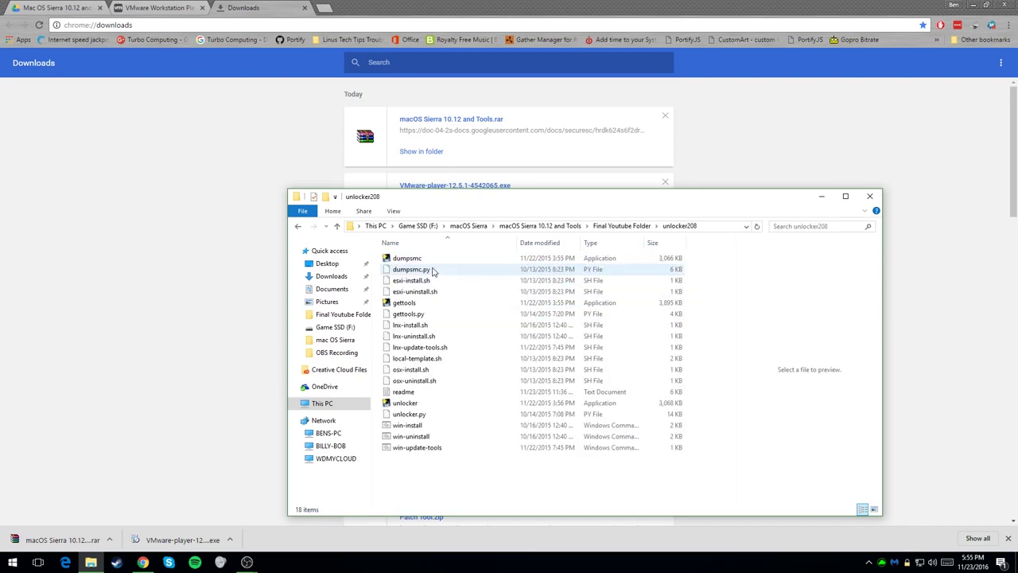
right_click(427, 425)
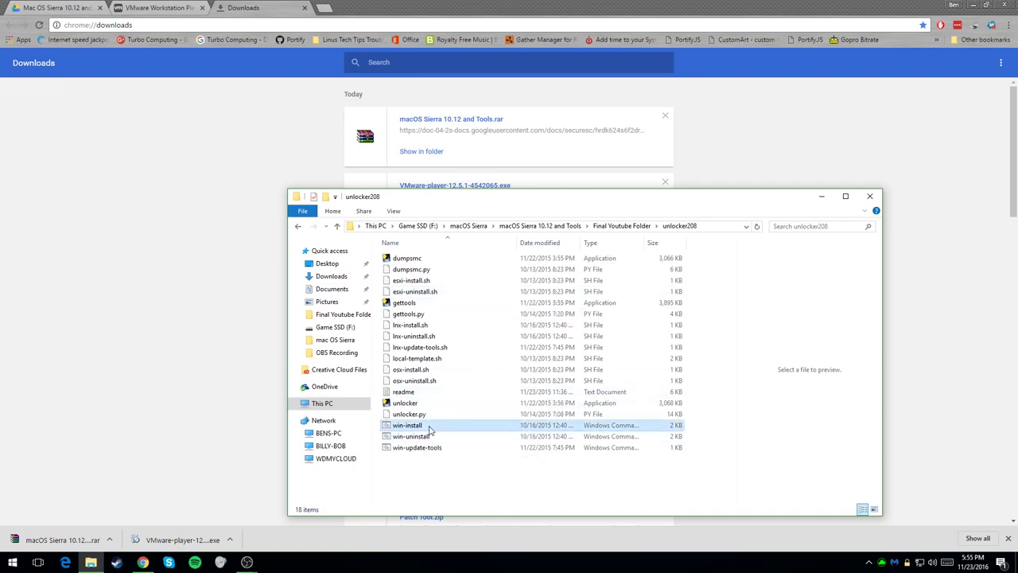
click(477, 251)
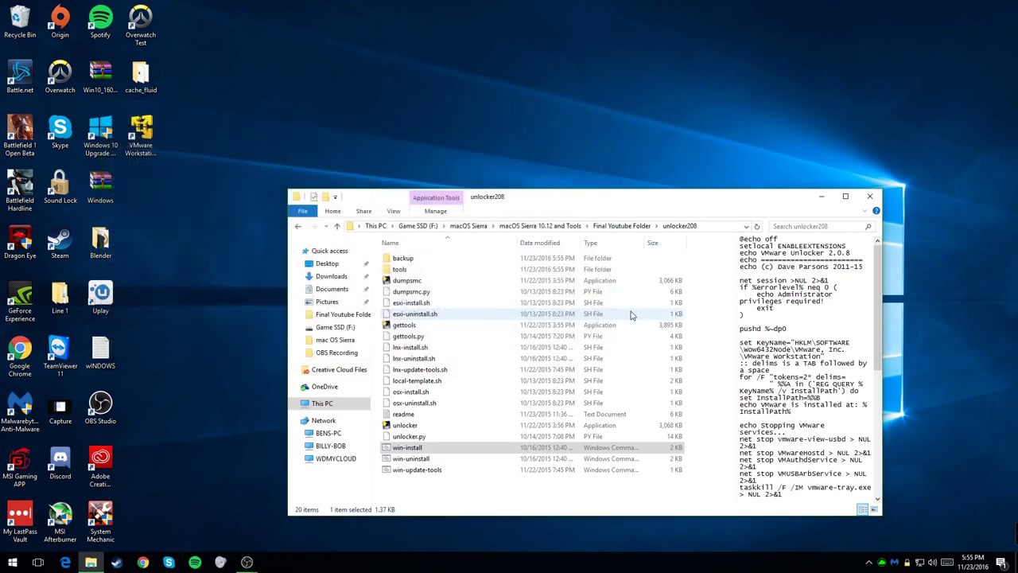
click(141, 135)
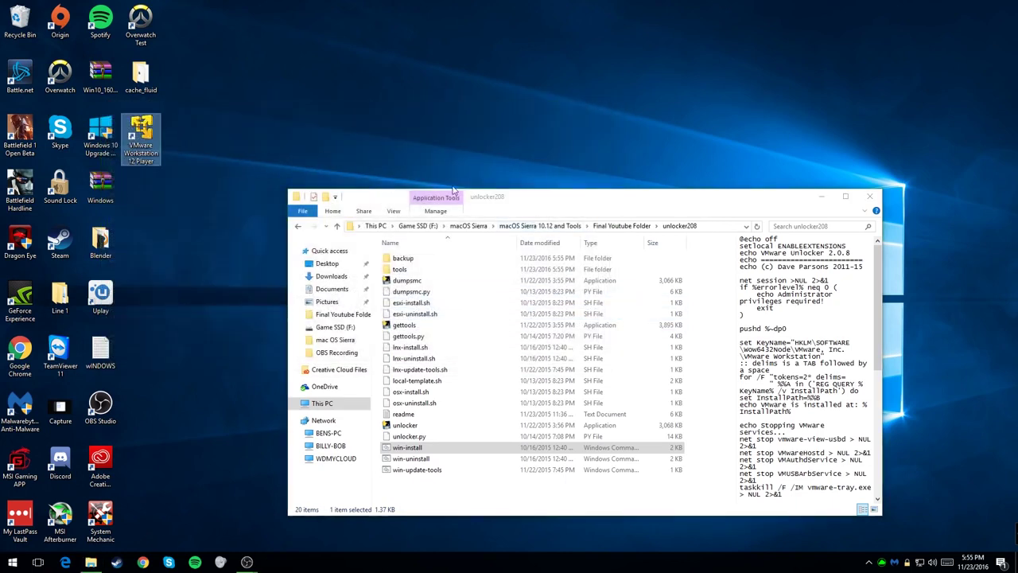
click(298, 228)
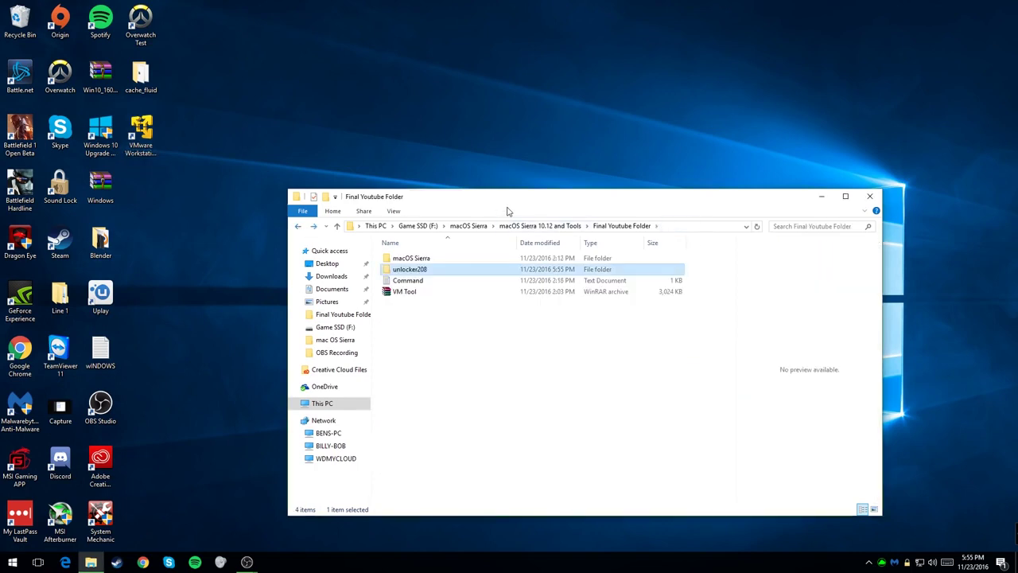
drag(498, 203, 644, 91)
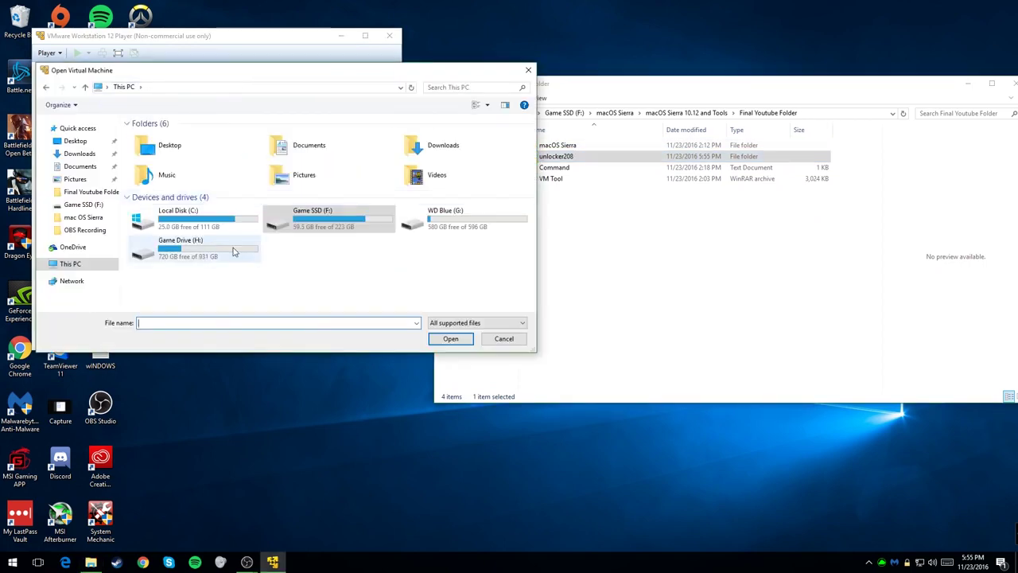
Step: Open the macOS 10.12 VM file from Final Youtube Folder's macOS Sierra folder in Player
double_click(233, 250)
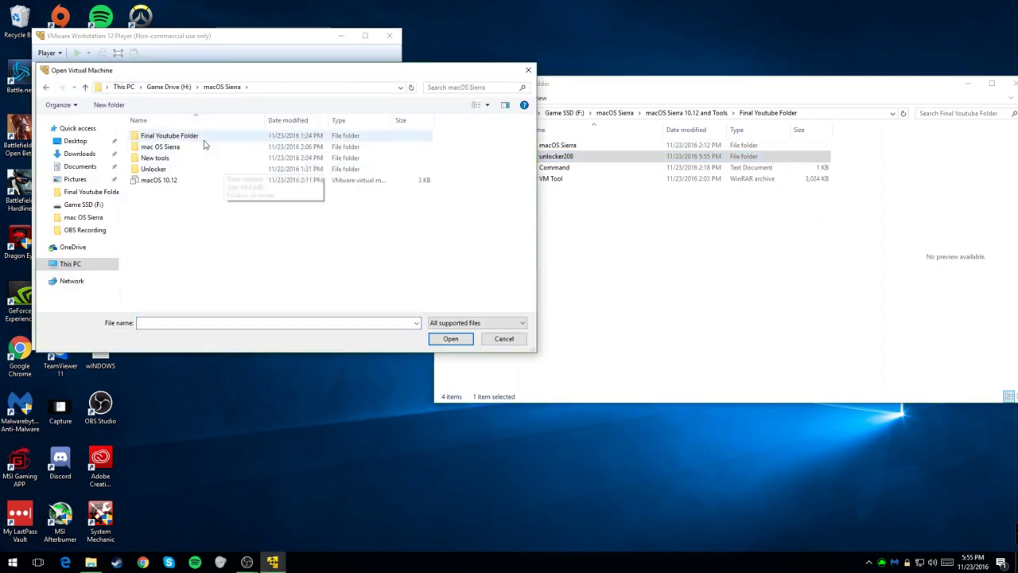
double_click(159, 147)
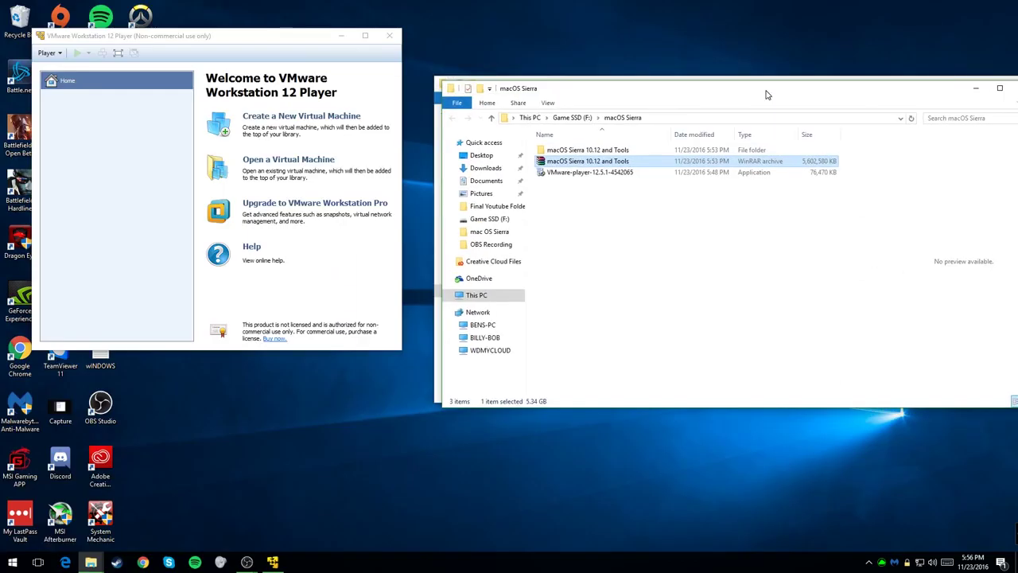
click(305, 159)
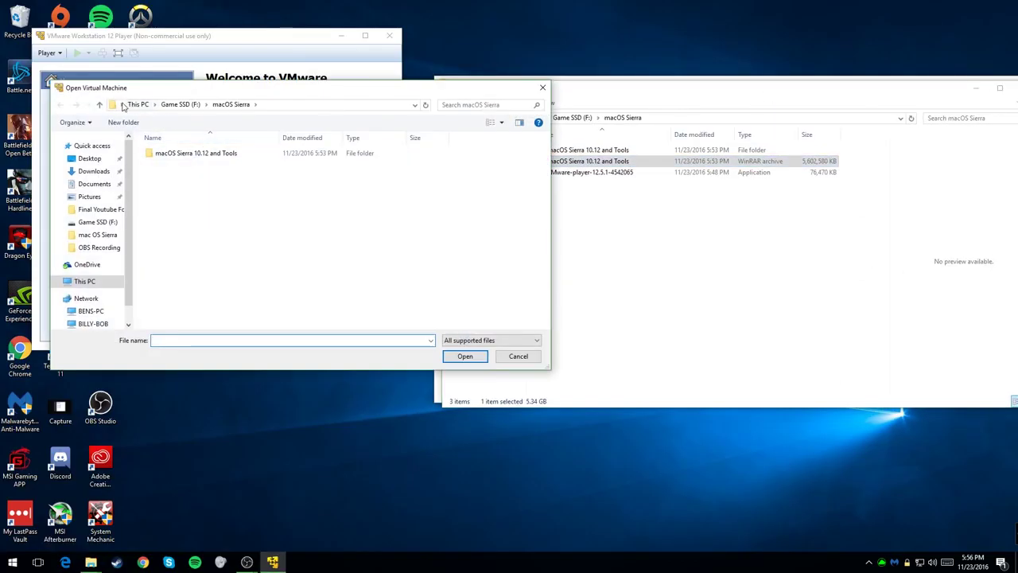
click(181, 104)
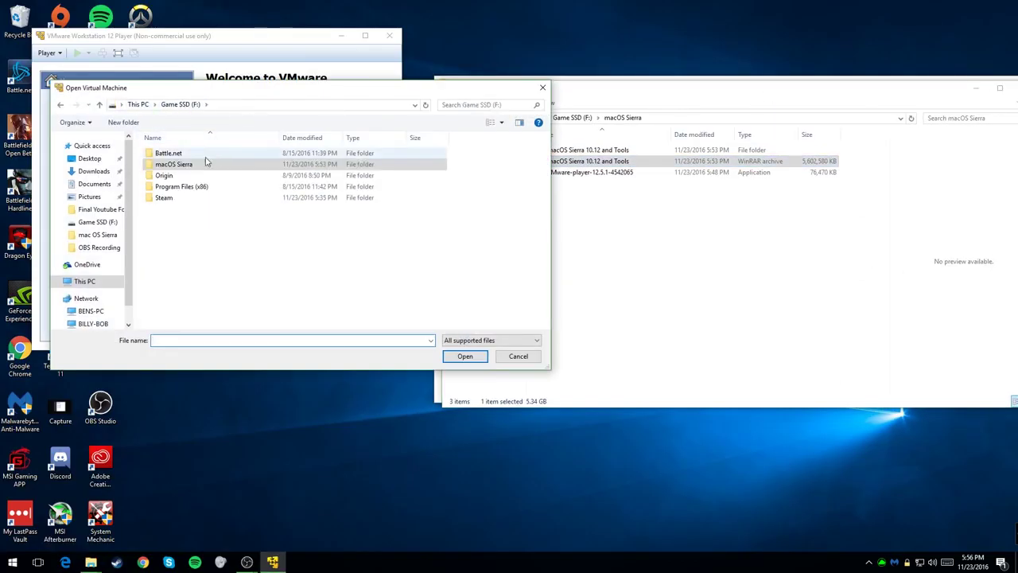
double_click(191, 165)
double_click(183, 154)
double_click(187, 154)
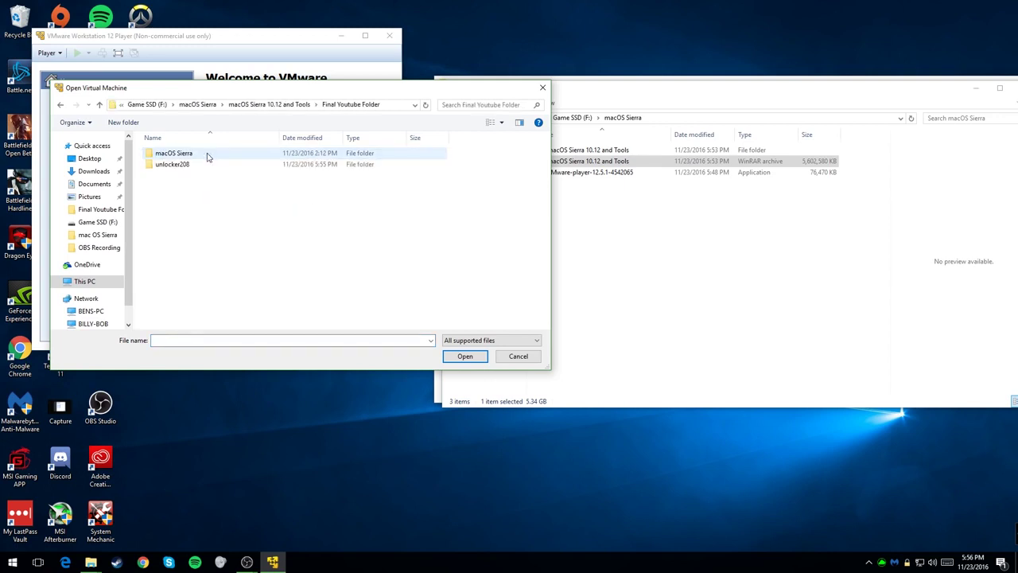
double_click(175, 154)
click(212, 155)
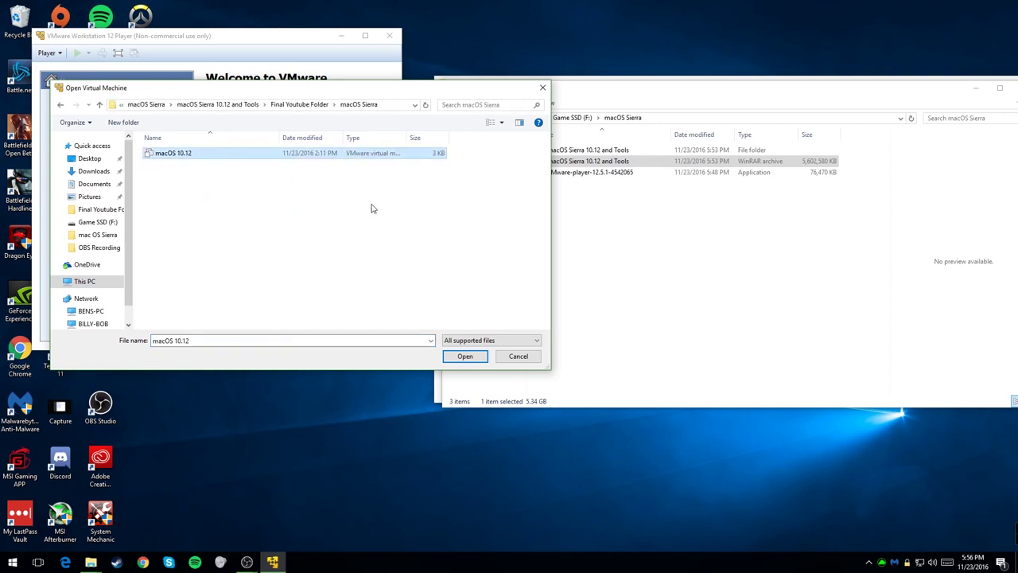
click(462, 356)
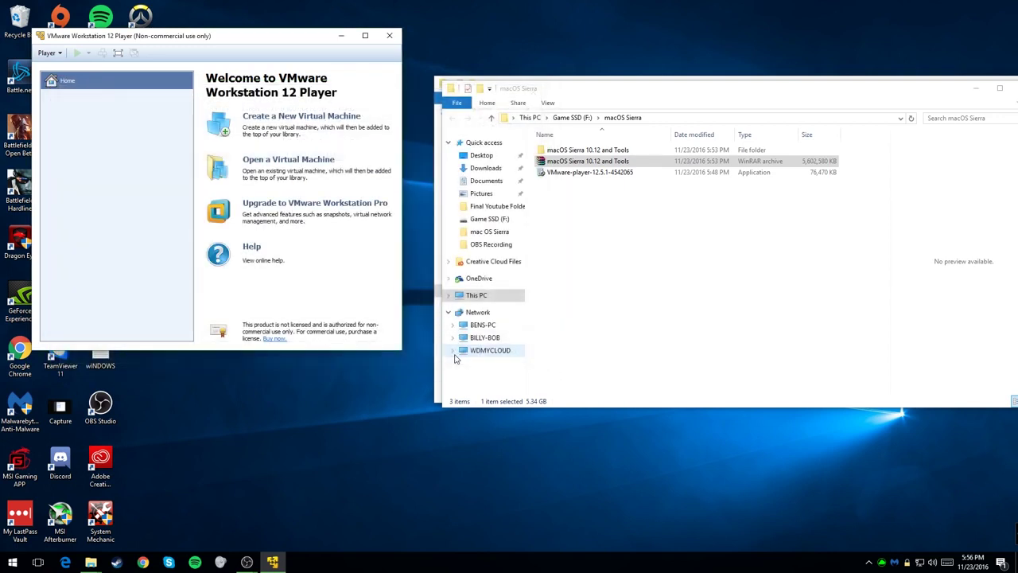
Step: Cut the macOS Sierra VM folder from Final Youtube Folder in File Explorer
double_click(593, 150)
double_click(598, 151)
double_click(600, 151)
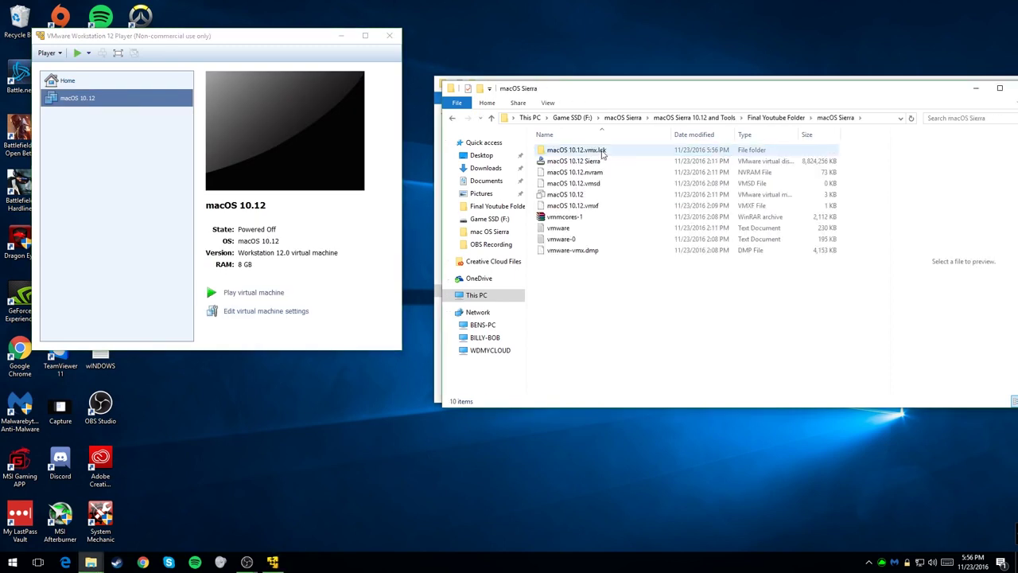
click(454, 119)
click(454, 119)
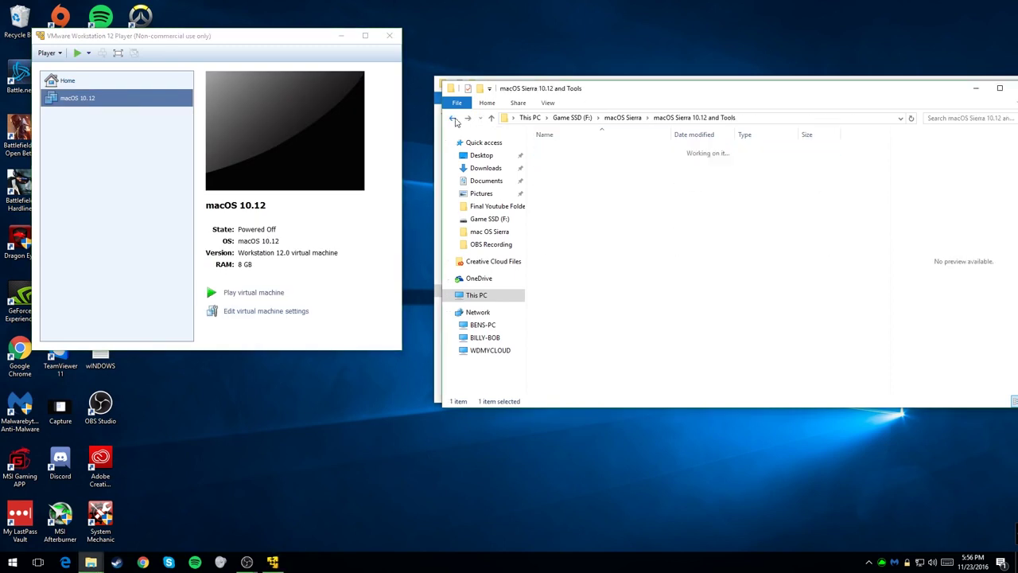
click(453, 118)
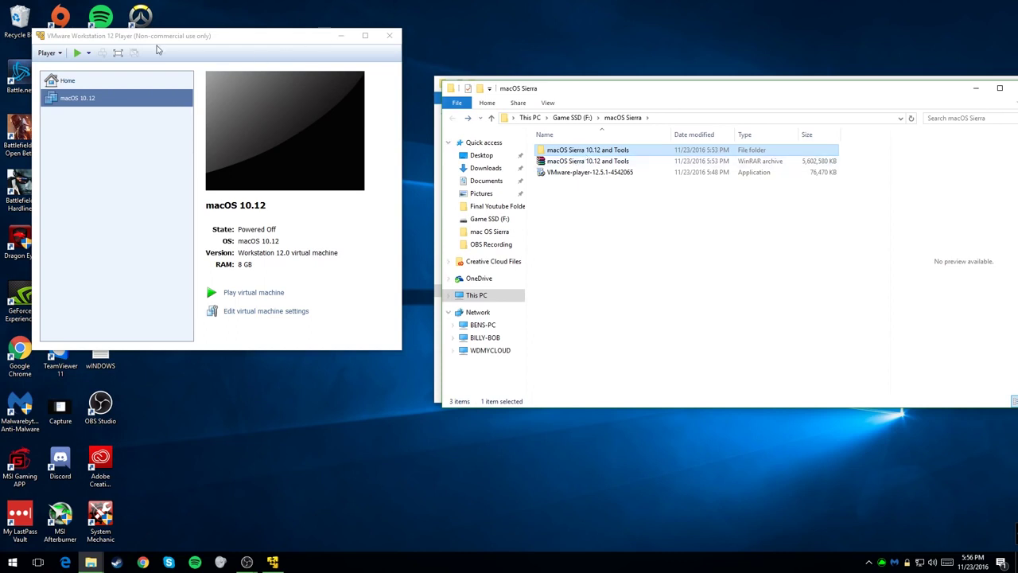
double_click(590, 151)
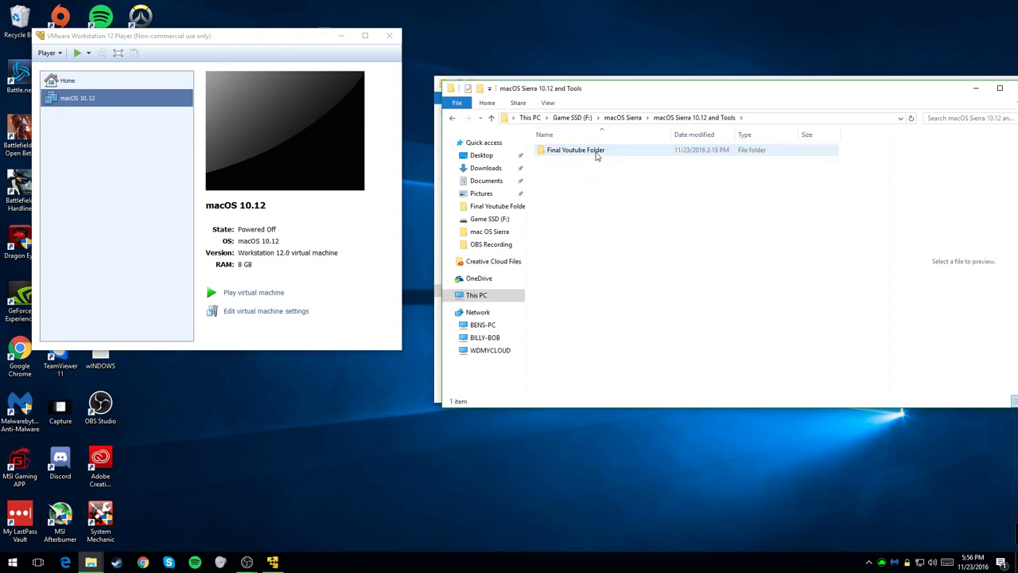
double_click(590, 151)
right_click(580, 153)
click(617, 332)
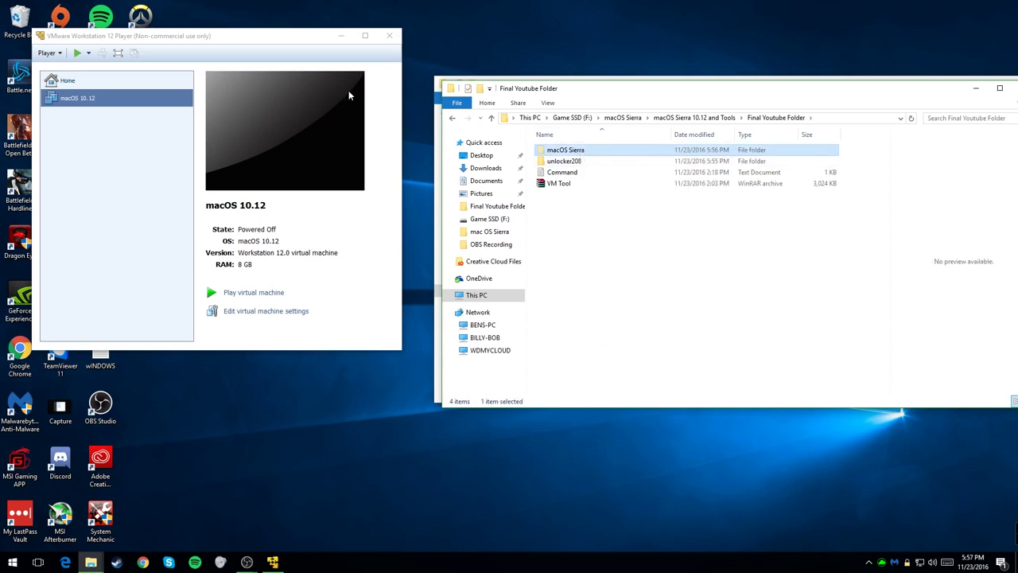
Step: Remove macOS 10.12 from the Player library, return Explorer to Game SSD (F:), and close Player
right_click(90, 98)
click(140, 128)
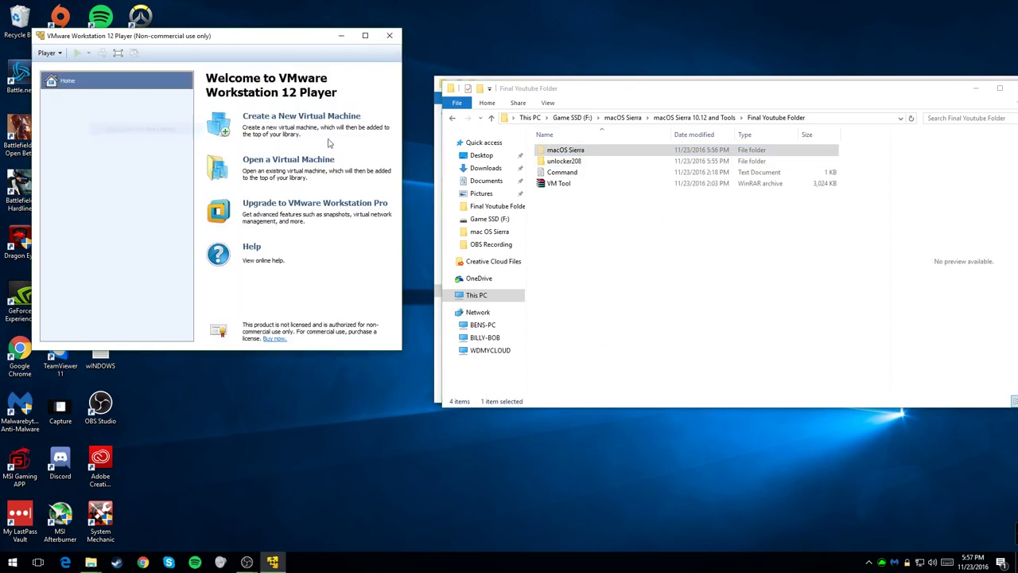
click(612, 118)
click(572, 118)
click(389, 35)
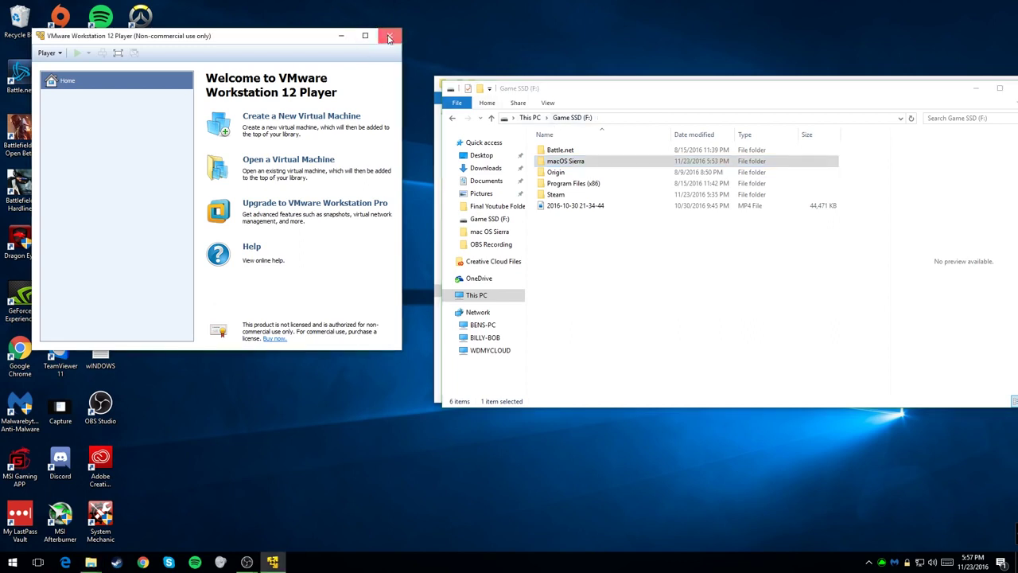
Step: Paste the cut macOS Sierra folder into the macOS Sierra folder on Game SSD (F:)
drag(657, 94, 526, 94)
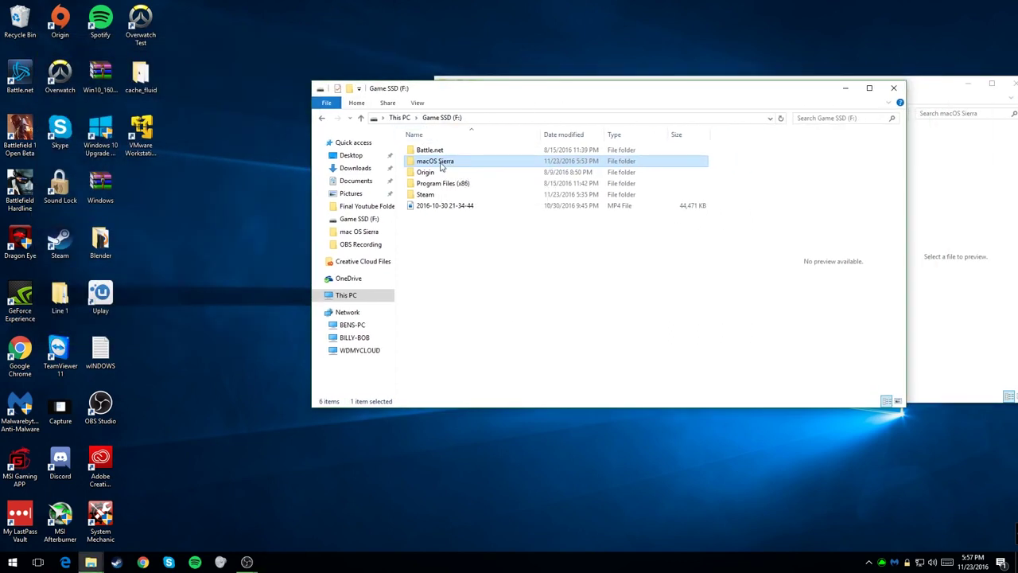
double_click(435, 161)
right_click(451, 212)
click(477, 285)
click(508, 195)
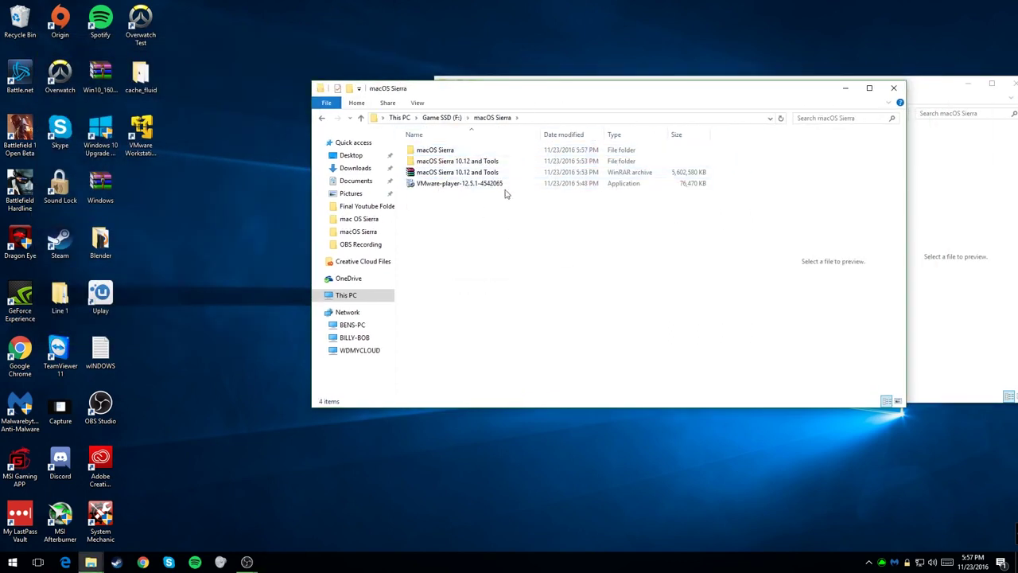
click(466, 151)
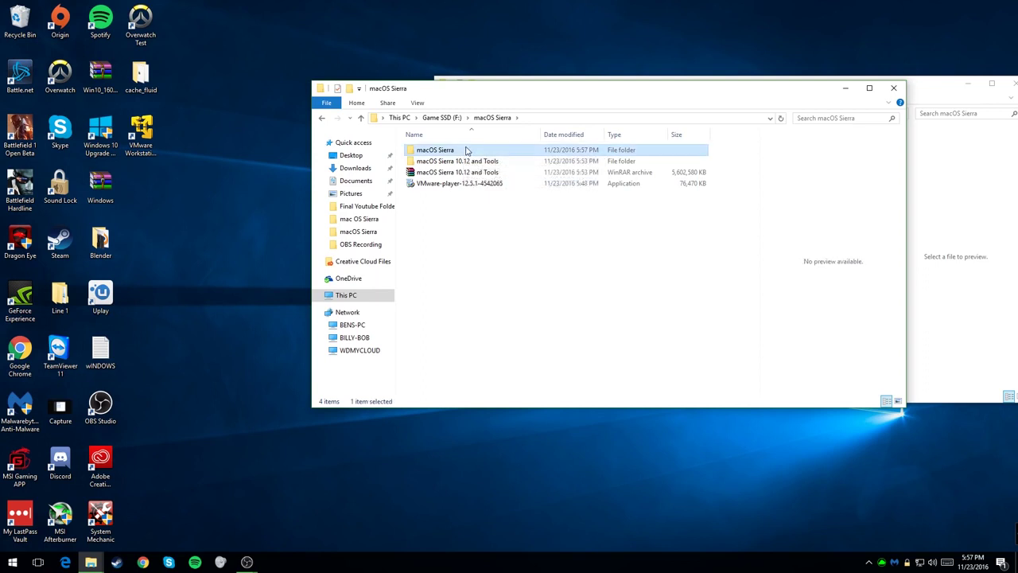
Step: Close the Game Drive (H:) window
click(915, 88)
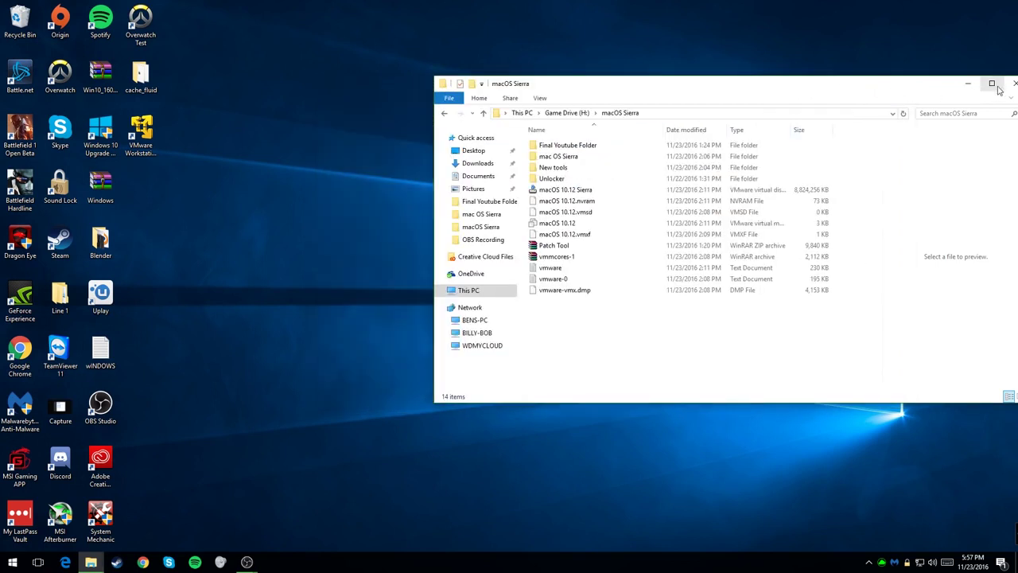
drag(938, 84, 834, 83)
click(917, 84)
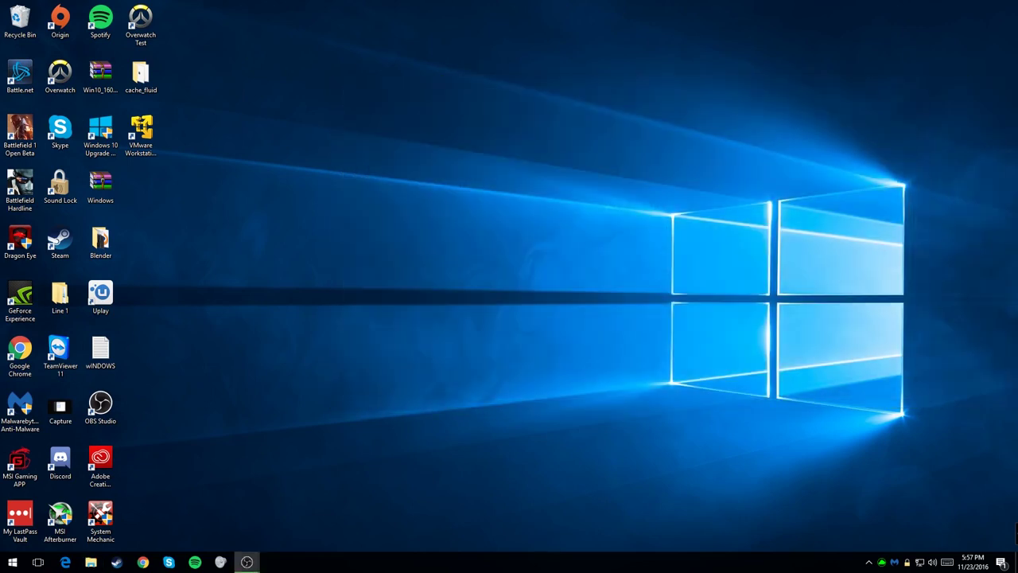
Step: Copy the macOS Sierra folder from F:\macOS Sierra\macOS Sierra 10.12 and Tools\Final Youtube Folder
click(91, 561)
click(402, 241)
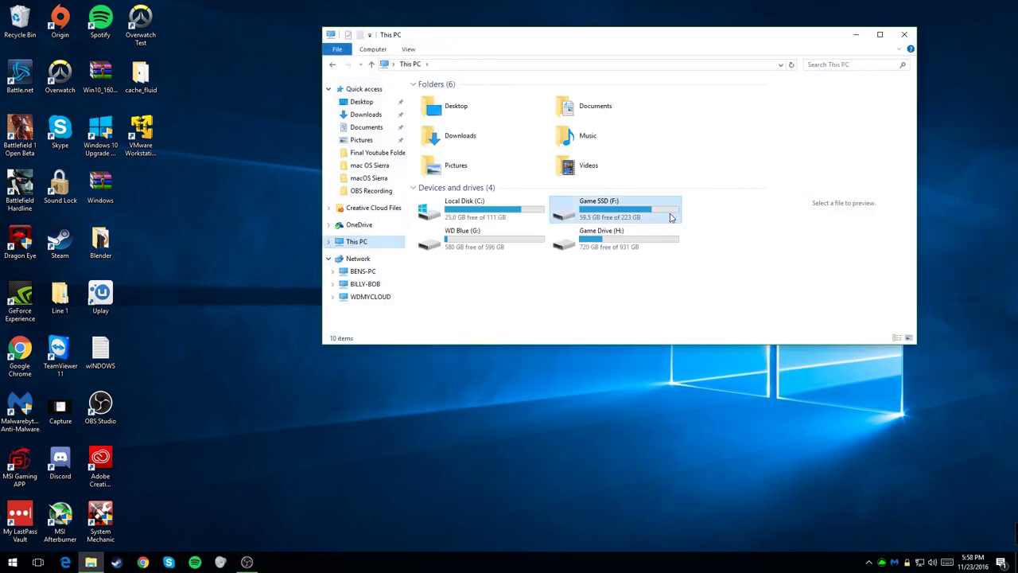
double_click(630, 213)
double_click(449, 107)
double_click(449, 97)
double_click(448, 97)
double_click(447, 97)
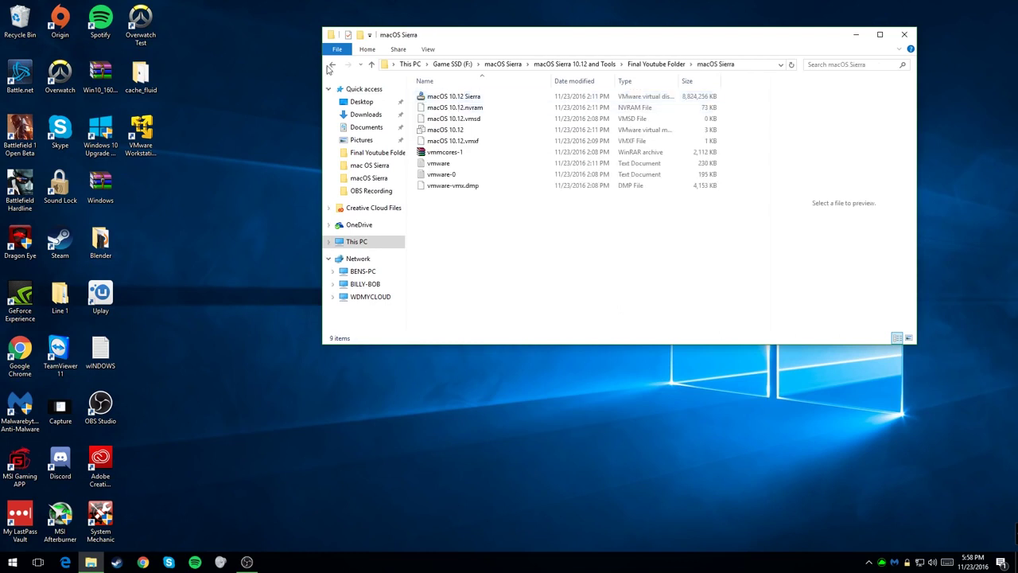
key(alt+Left)
double_click(473, 99)
click(333, 65)
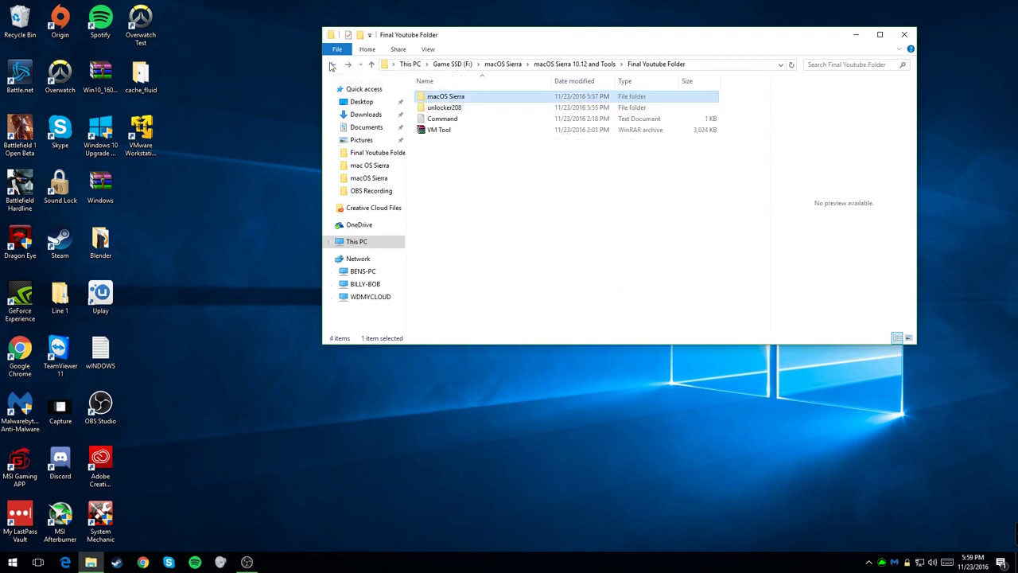
right_click(464, 97)
click(522, 287)
Step: Paste the copied macOS Sierra folder into F:\macOS Sierra
click(503, 64)
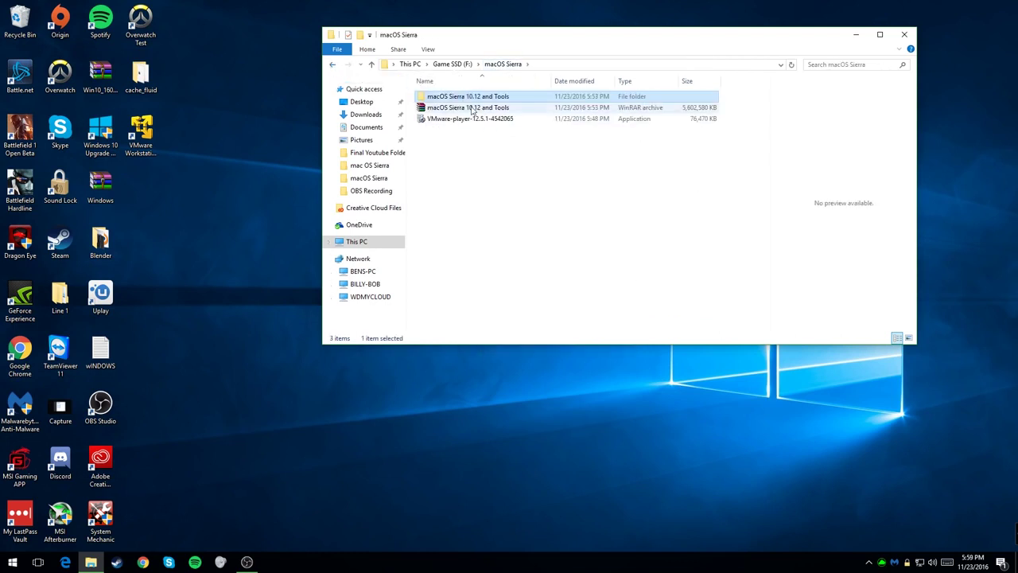
right_click(475, 141)
click(501, 212)
click(142, 135)
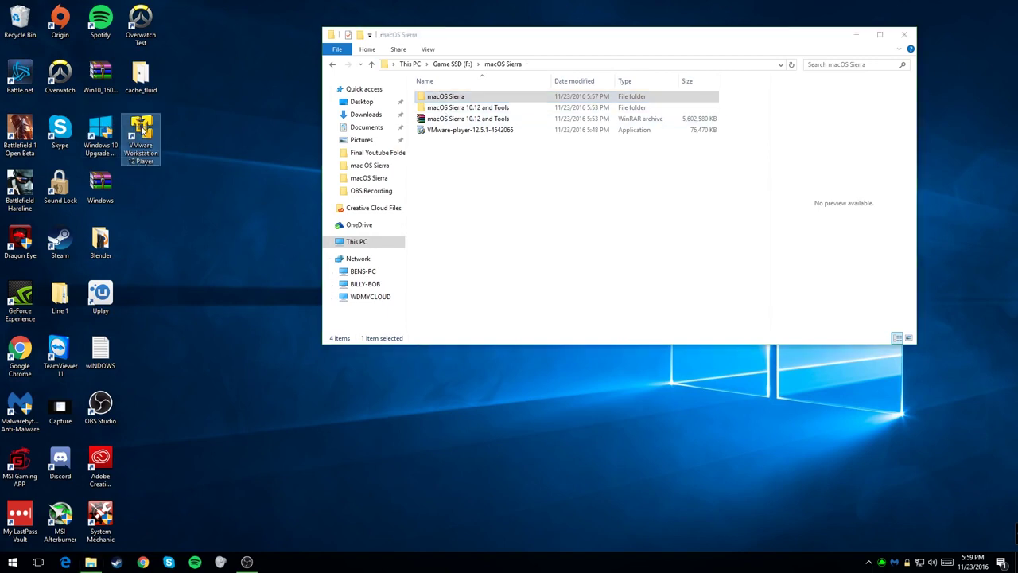
double_click(141, 135)
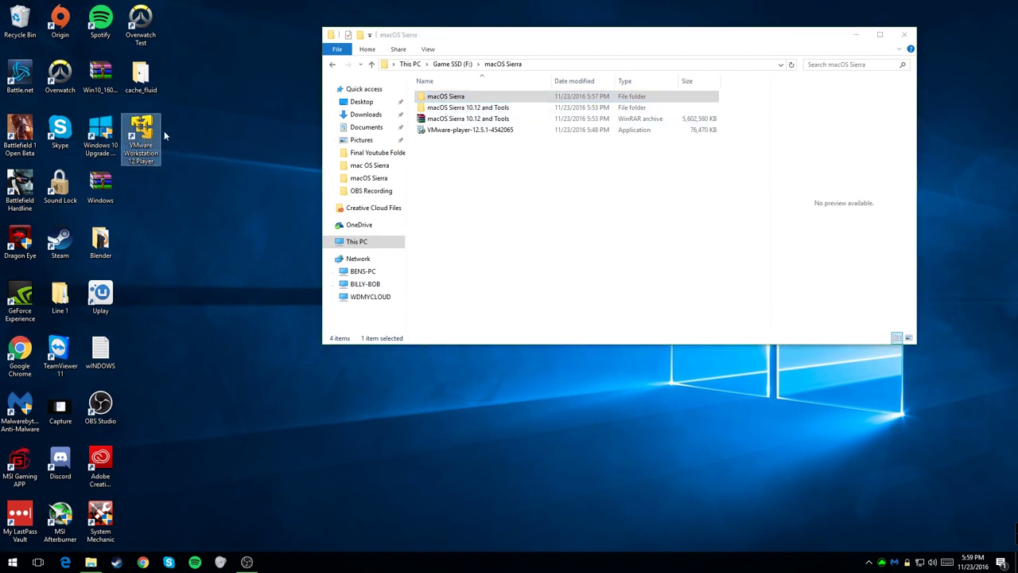
Step: Open the macOS 10.12 virtual machine from F:\macOS Sierra\macOS Sierra
click(361, 227)
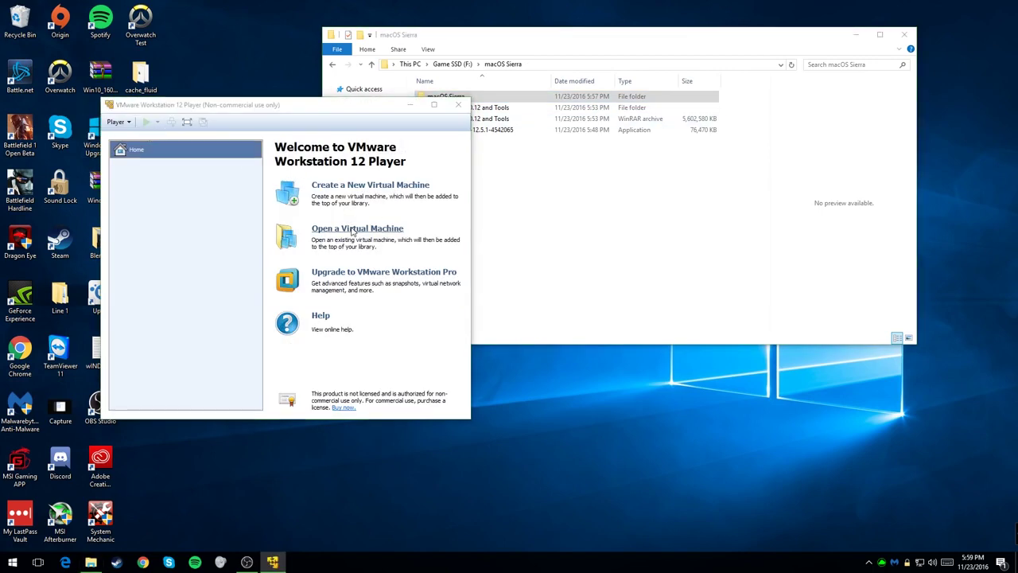
click(153, 332)
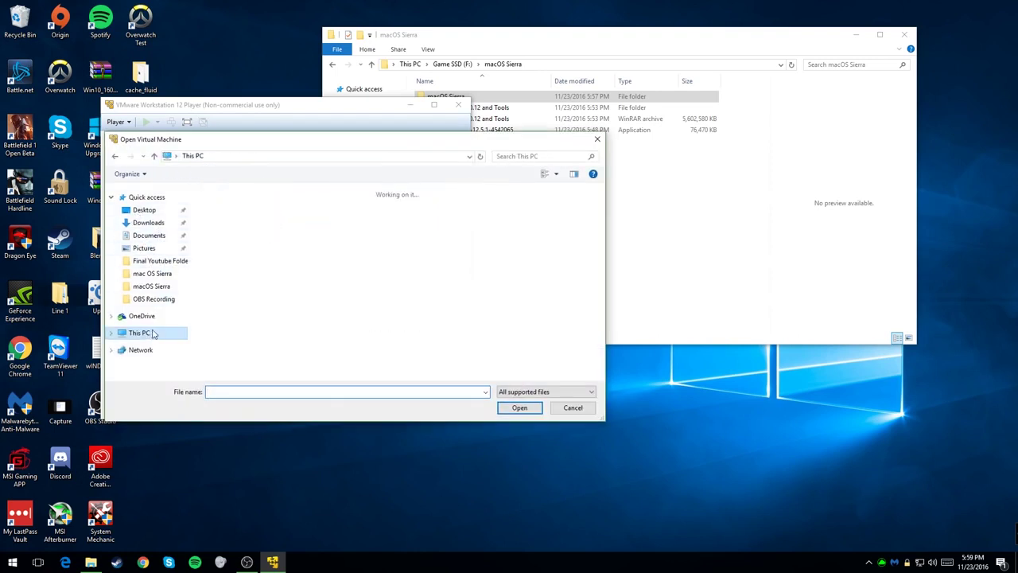
double_click(443, 291)
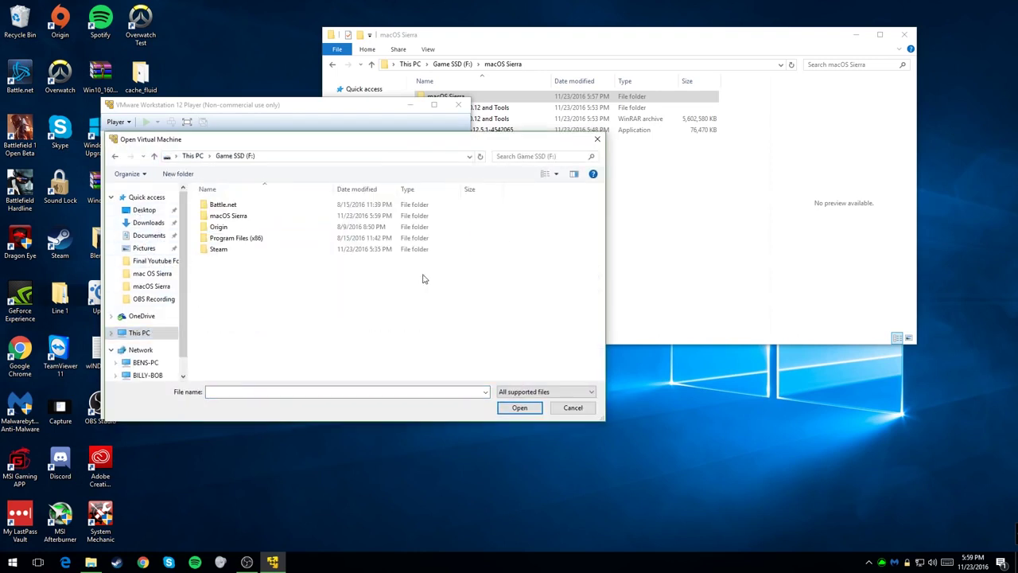
double_click(262, 218)
double_click(264, 207)
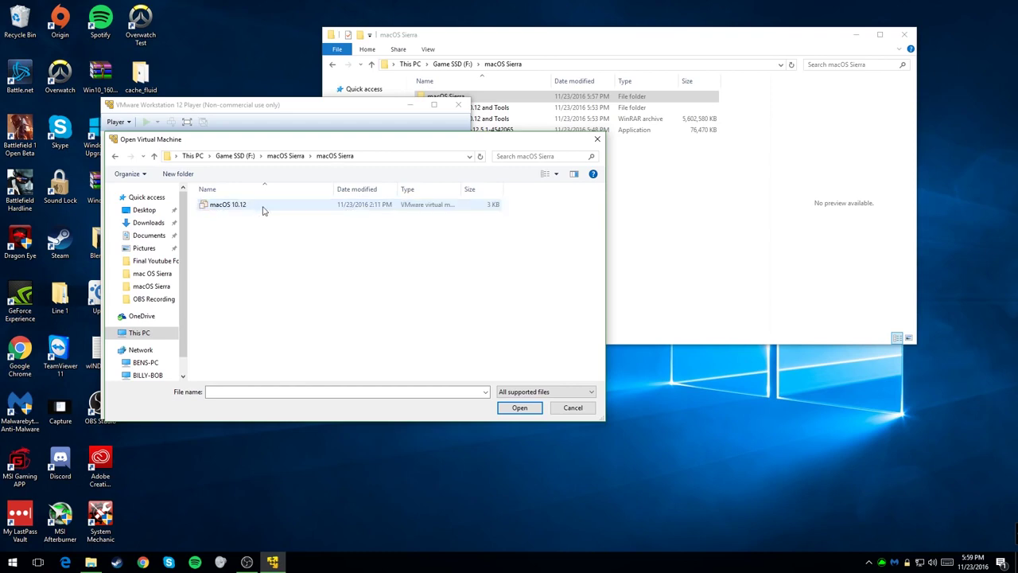
click(263, 206)
click(514, 406)
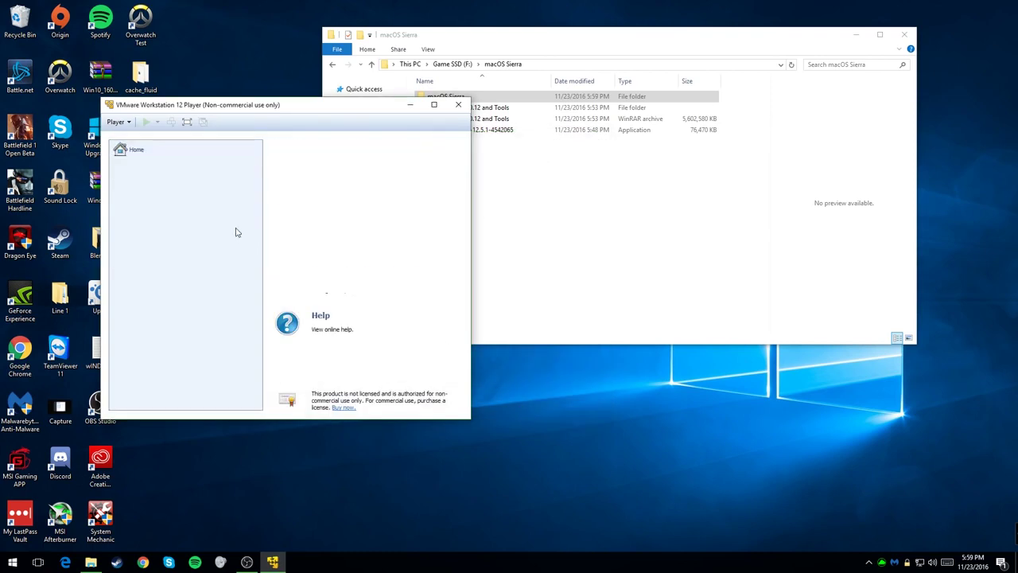
Step: Confirm the VM settings keep 4 processor cores and 8 GB memory
click(331, 381)
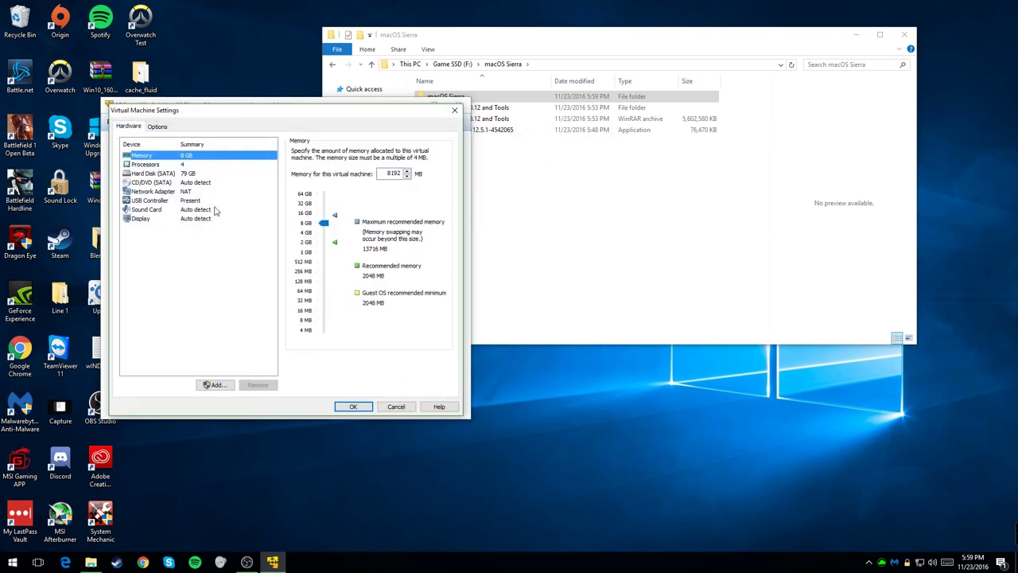
click(163, 174)
click(160, 165)
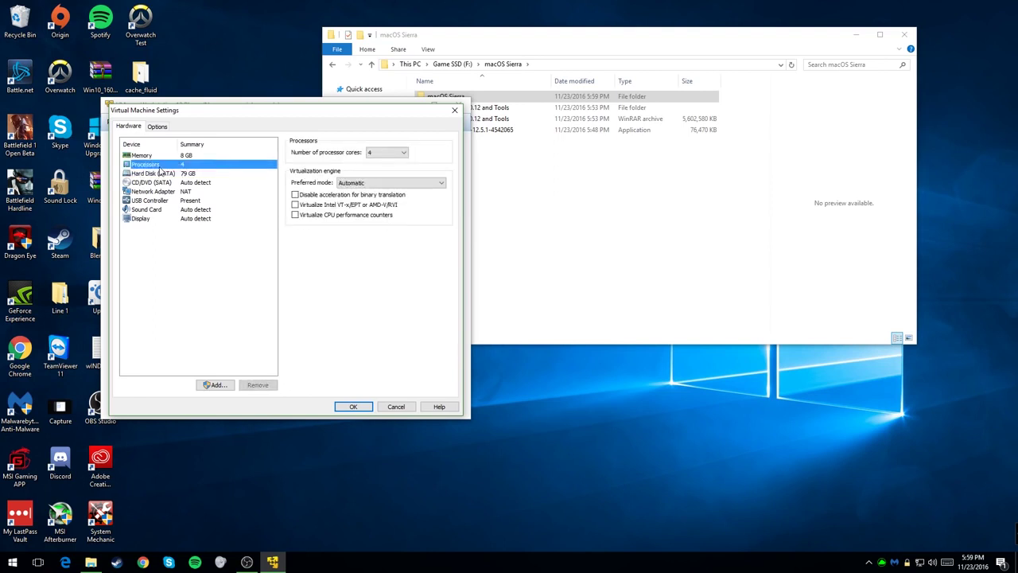
click(402, 152)
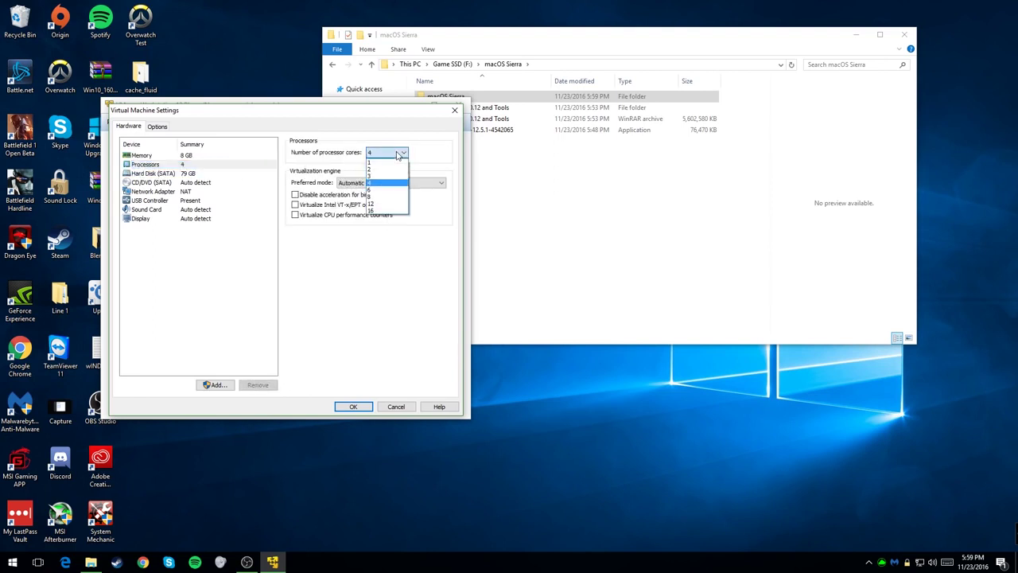
click(389, 194)
click(165, 156)
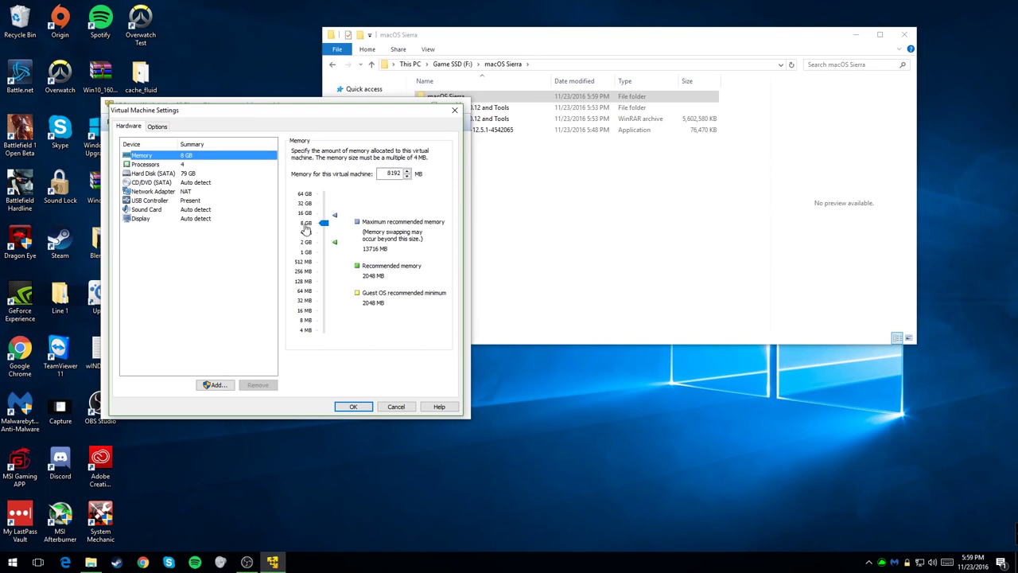
click(350, 405)
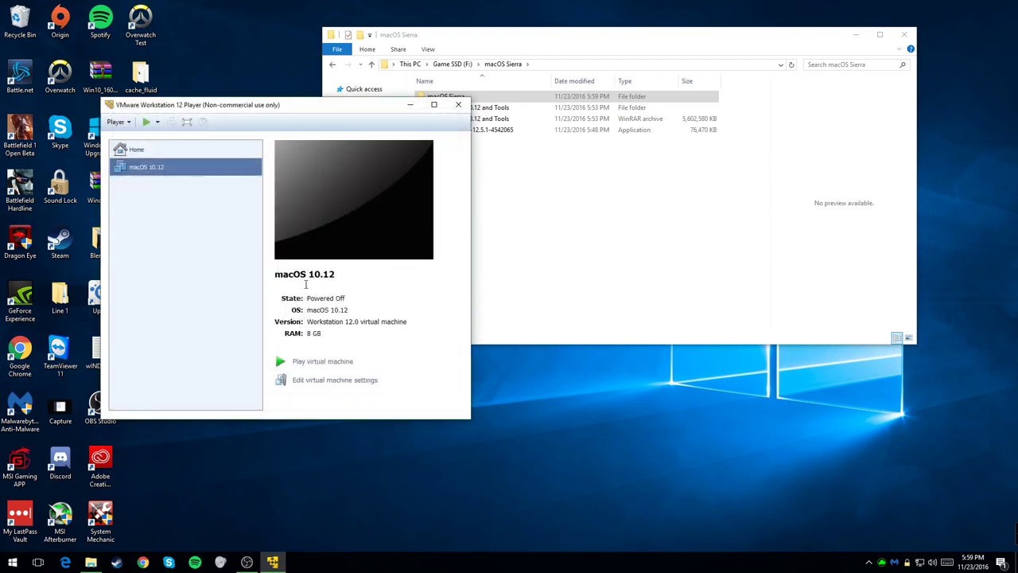
Step: Open Command.txt in the Final Youtube Folder and copy its first smc.version line
click(558, 182)
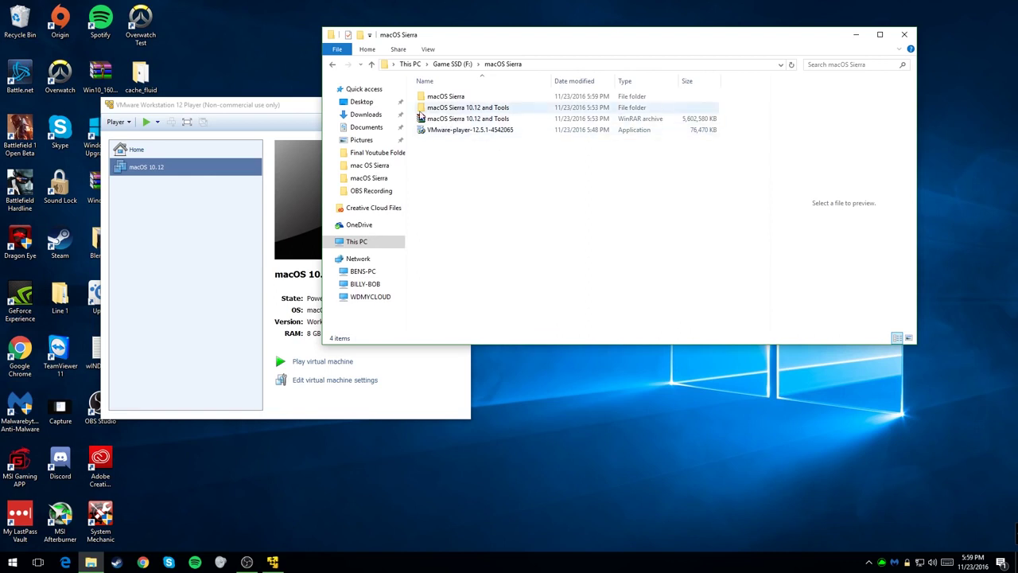
click(246, 106)
click(556, 198)
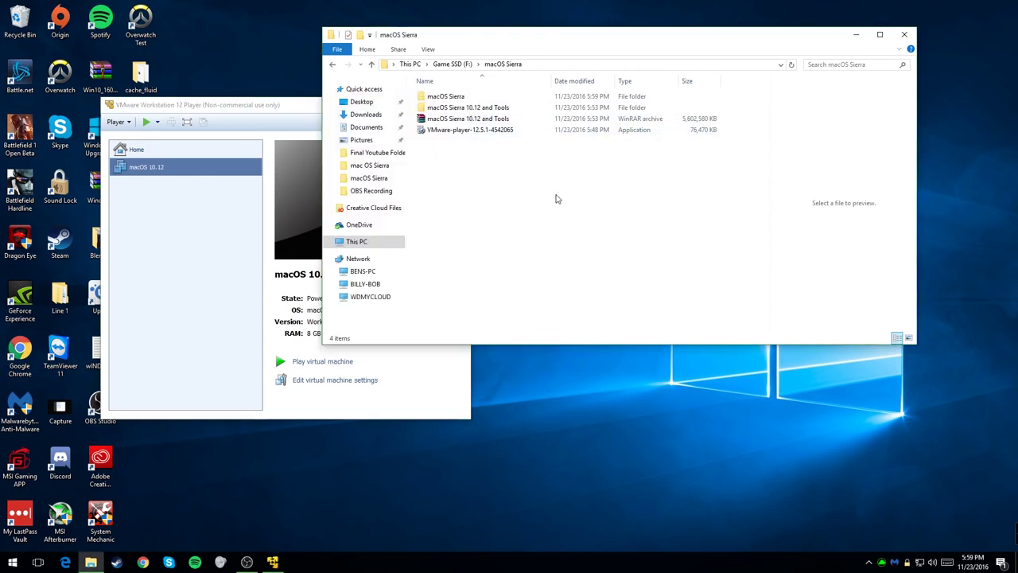
double_click(480, 109)
double_click(470, 98)
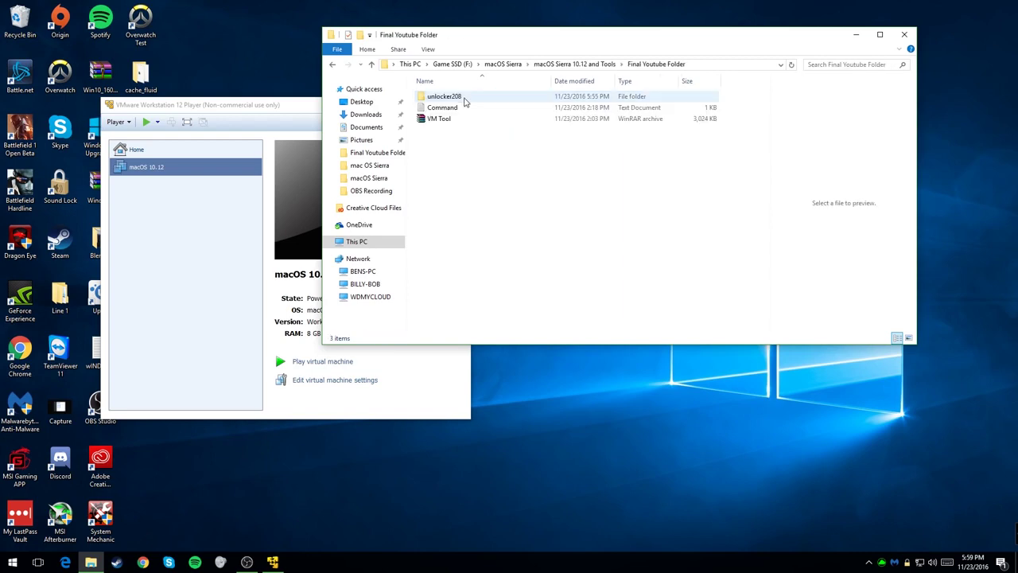
double_click(468, 107)
drag(339, 118, 253, 117)
right_click(272, 117)
click(298, 151)
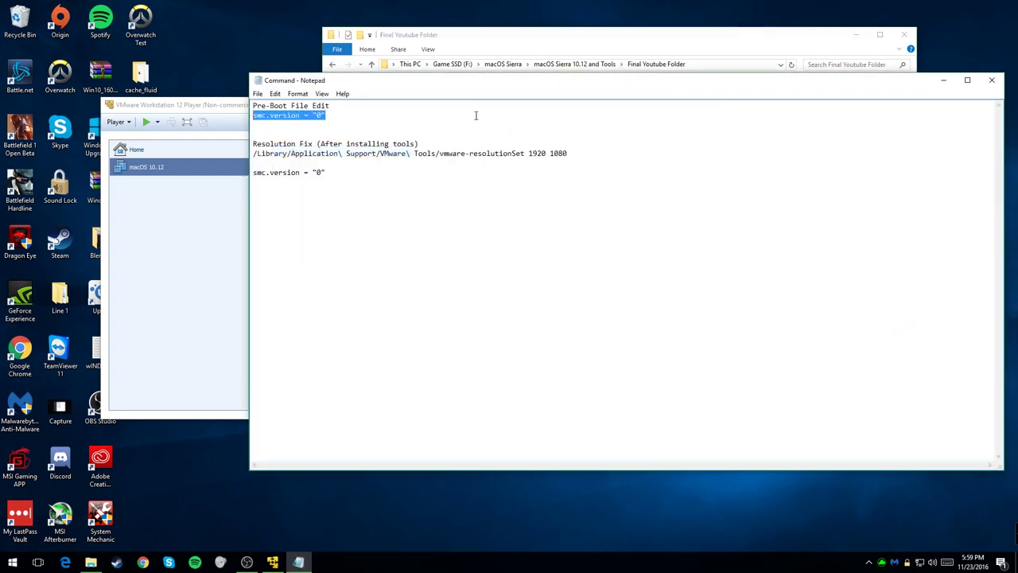
Step: Delete the duplicate smc.version line at the bottom and save Command.txt when closing
drag(703, 88, 640, 81)
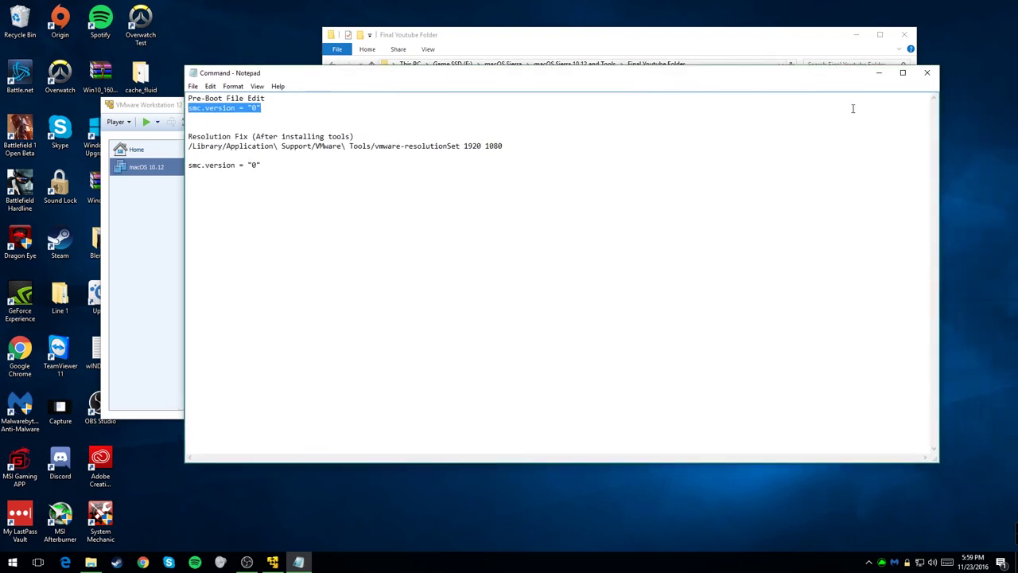
drag(326, 164, 119, 168)
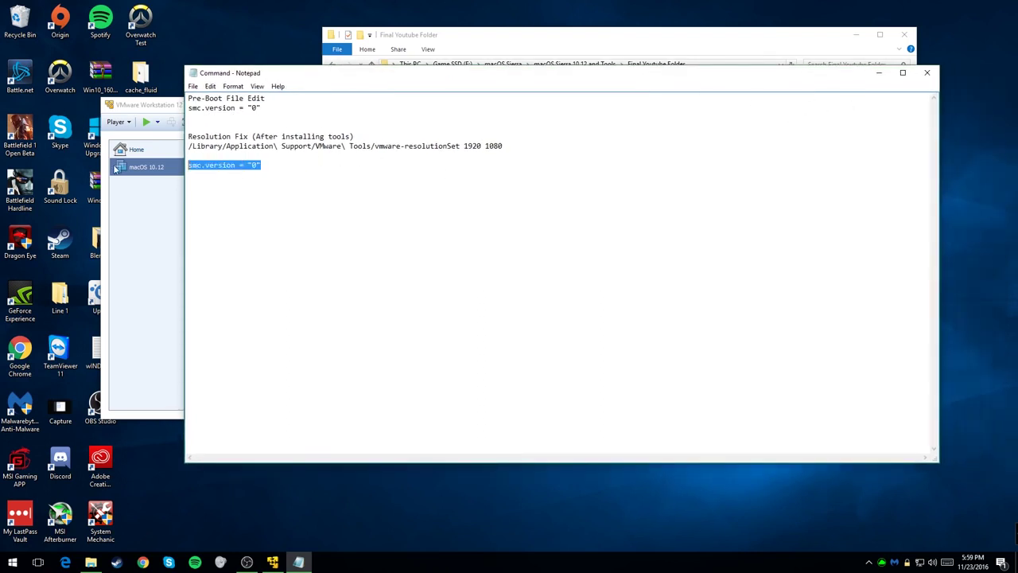
key(BackSpace)
click(927, 72)
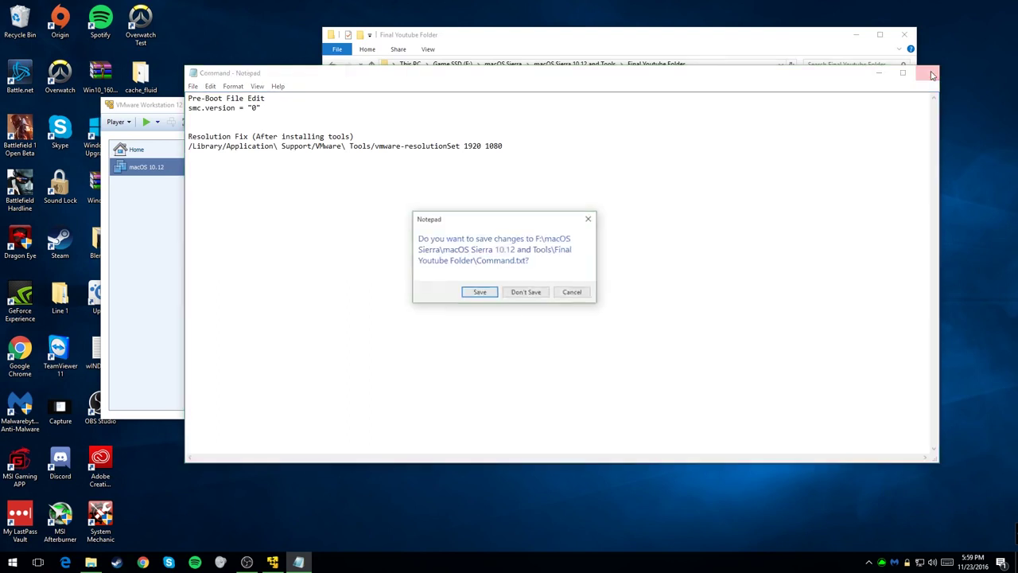
click(480, 292)
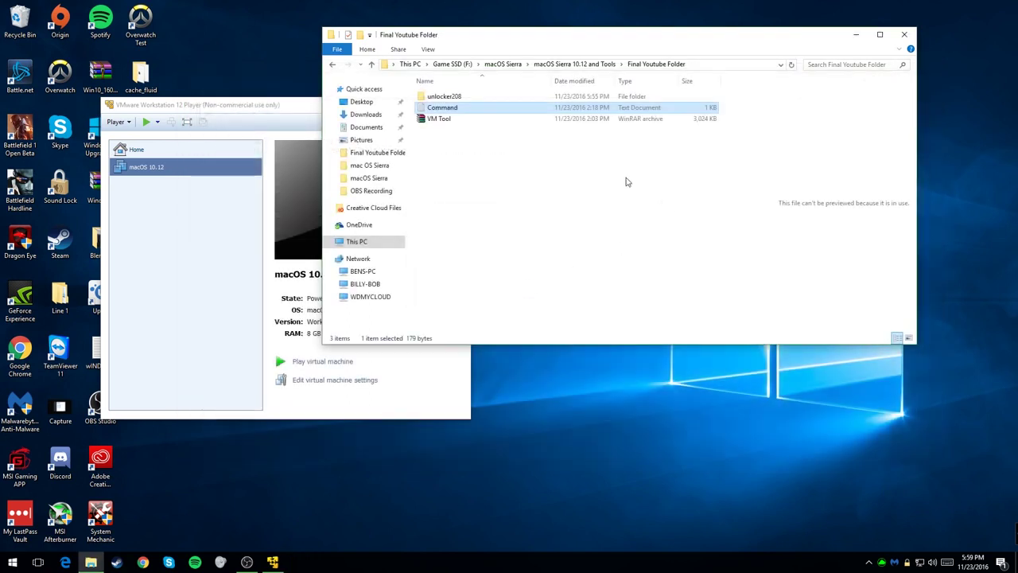
click(460, 108)
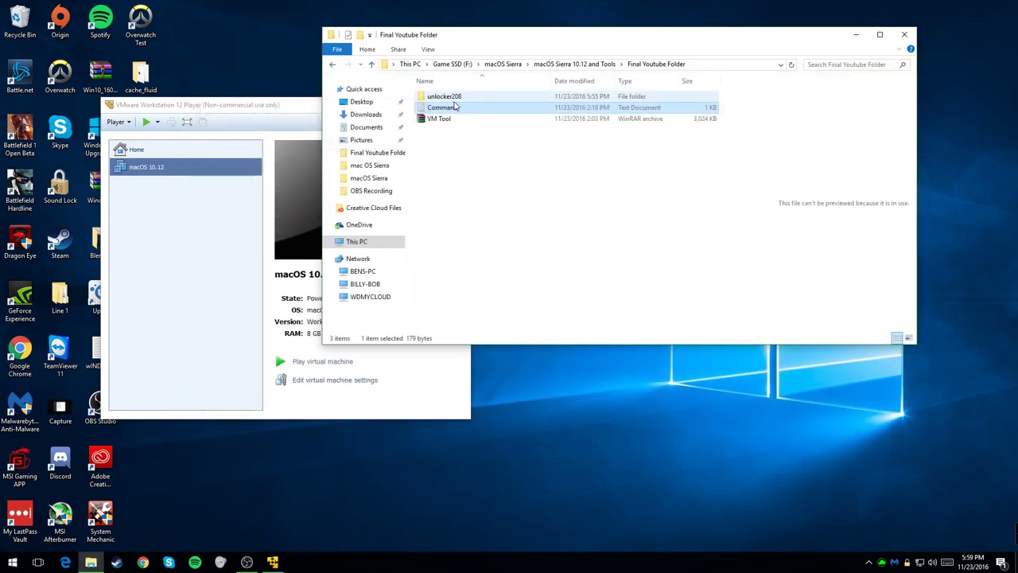
Step: Go up to F:\macOS Sierra, open the VM folder, and bring up the macOS 10.12 file's options
click(574, 64)
click(502, 64)
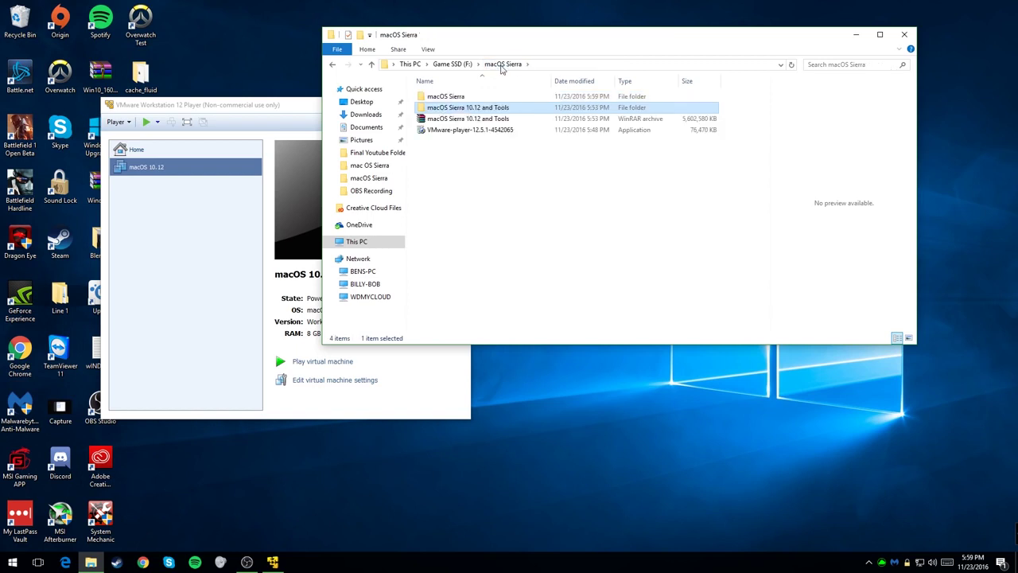
click(466, 96)
double_click(466, 96)
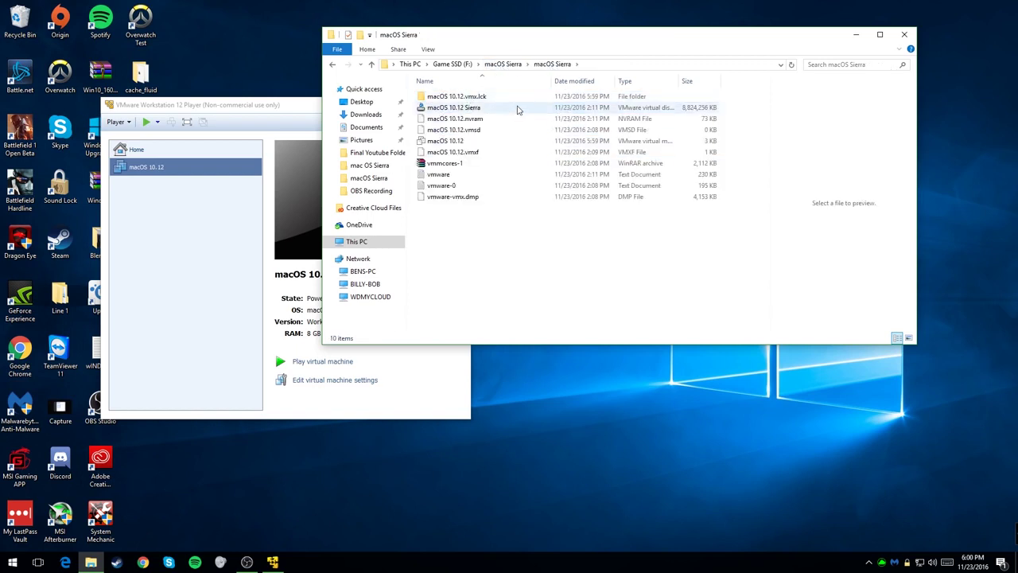
click(481, 141)
right_click(482, 145)
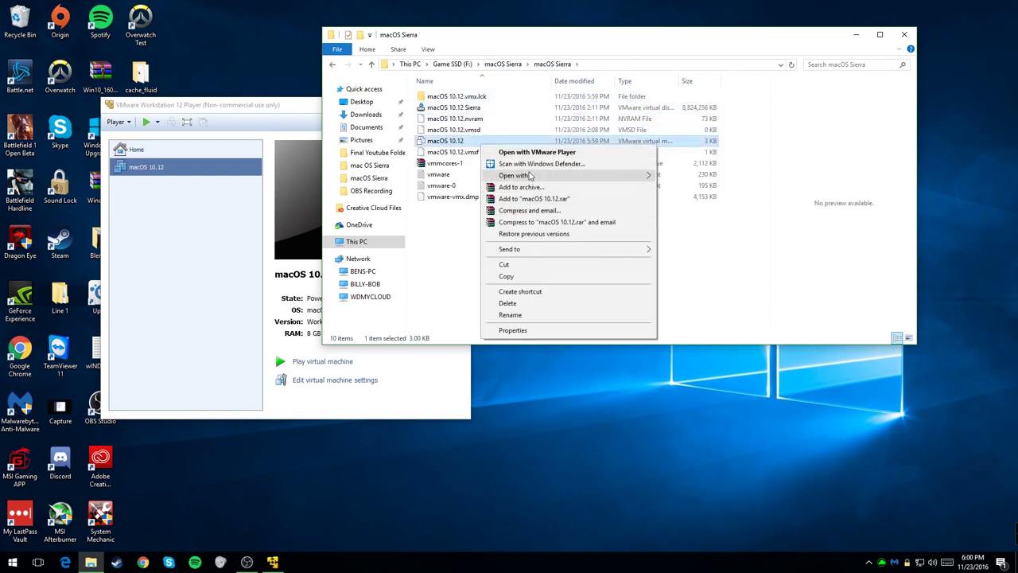
Step: Open the macOS 10.12 configuration in Notepad and paste smc.version = "0" at the end
mouse_move(531, 176)
click(693, 180)
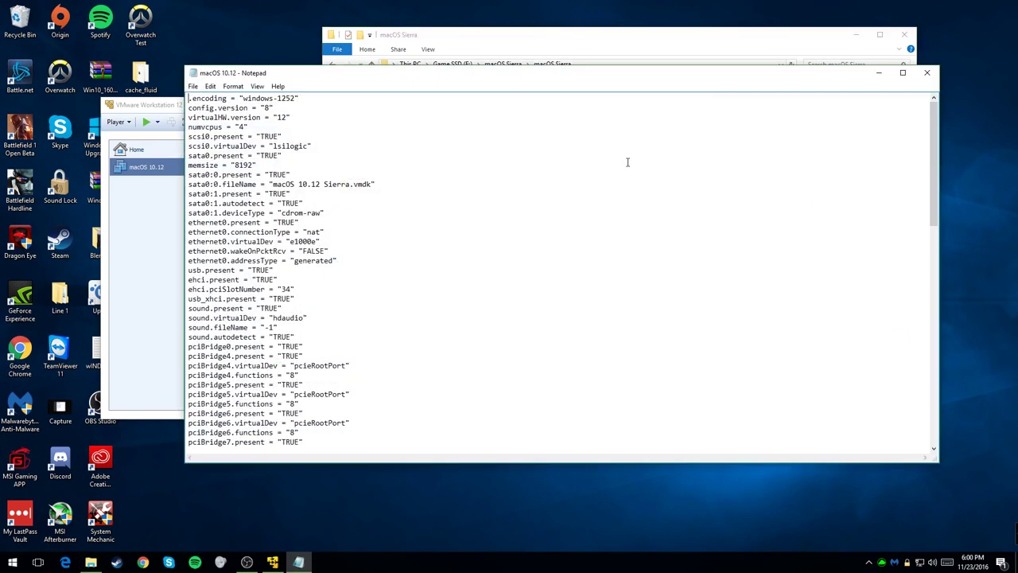
scroll(427, 284, down, 20)
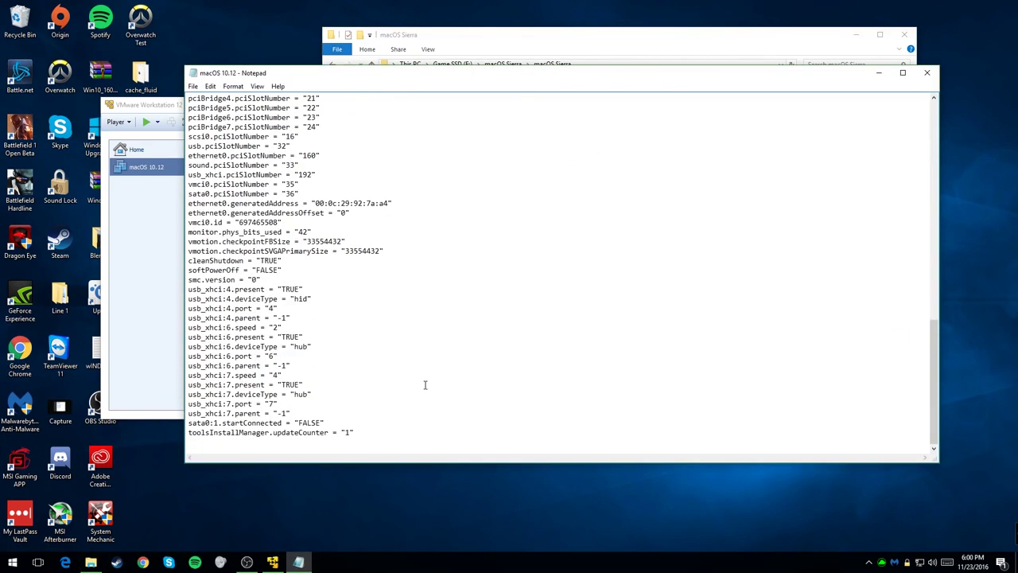
right_click(381, 431)
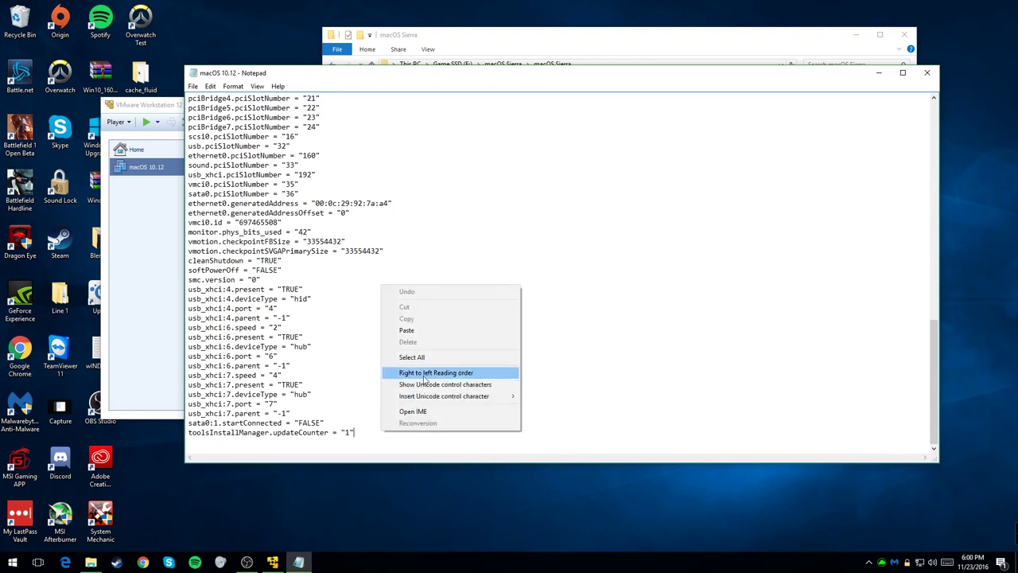
click(365, 427)
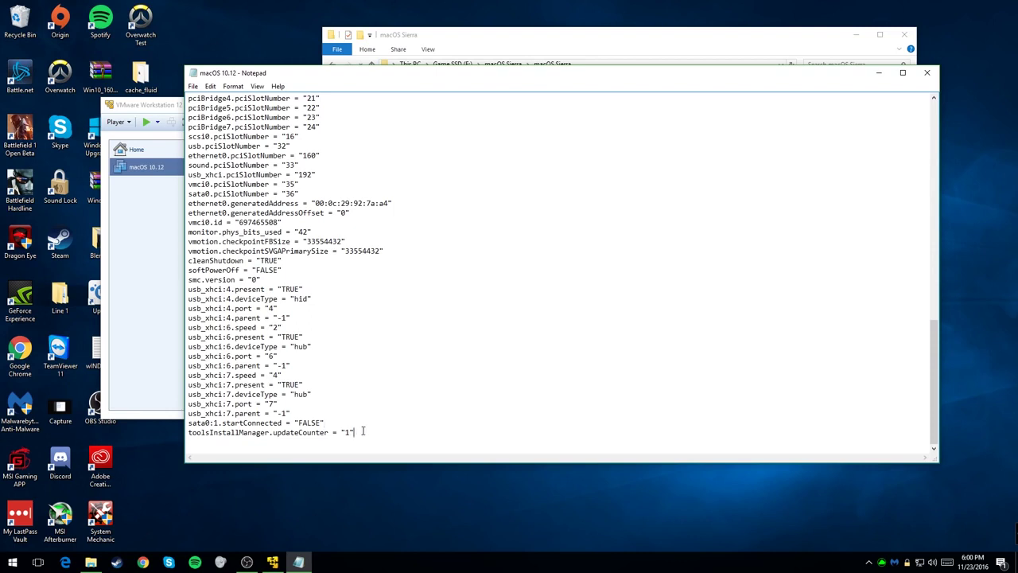
right_click(245, 441)
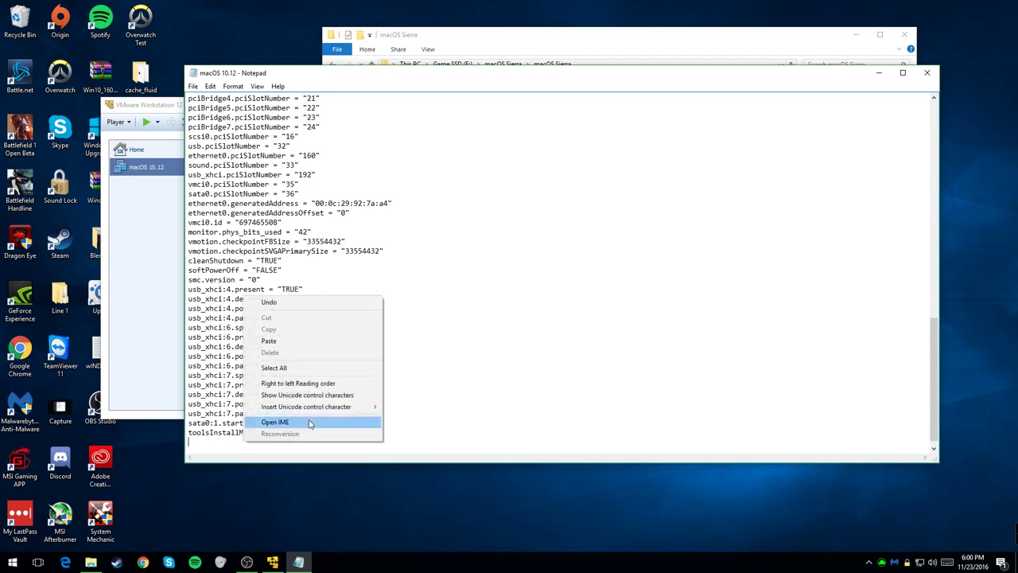
click(274, 350)
Step: Delete the duplicate smc.version line, save the configuration file, and close Notepad
scroll(352, 243, down, 1)
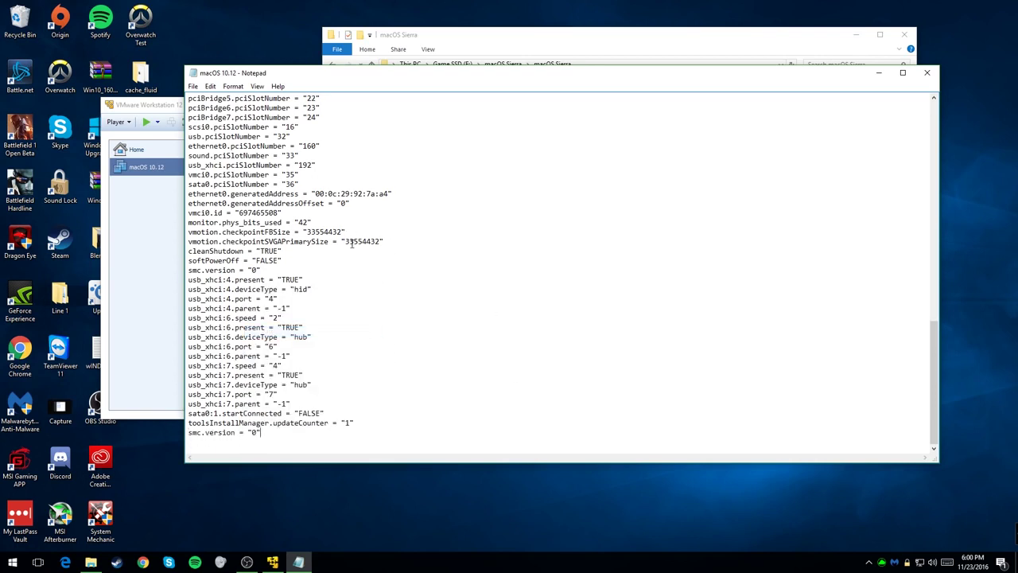
scroll(368, 246, up, 1)
scroll(368, 246, up, 1)
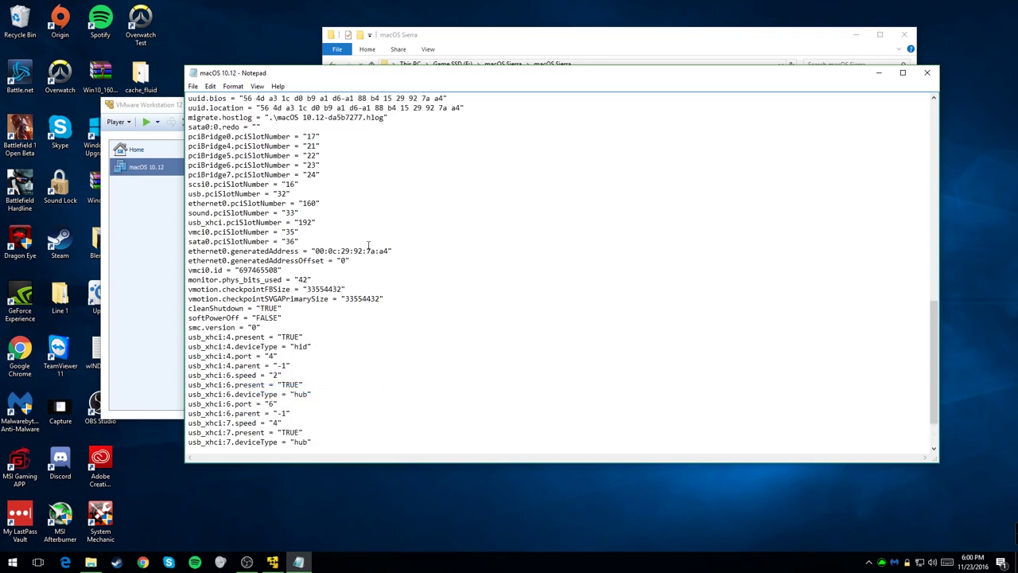
scroll(368, 245, down, 1)
scroll(368, 246, down, 1)
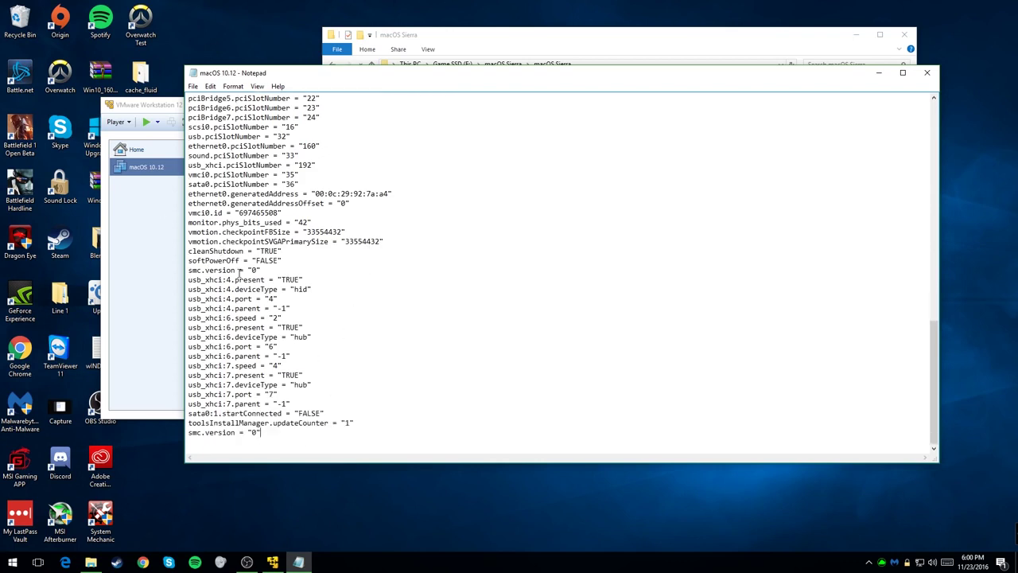
drag(239, 272, 226, 271)
drag(269, 427, 189, 435)
key(Delete)
click(210, 86)
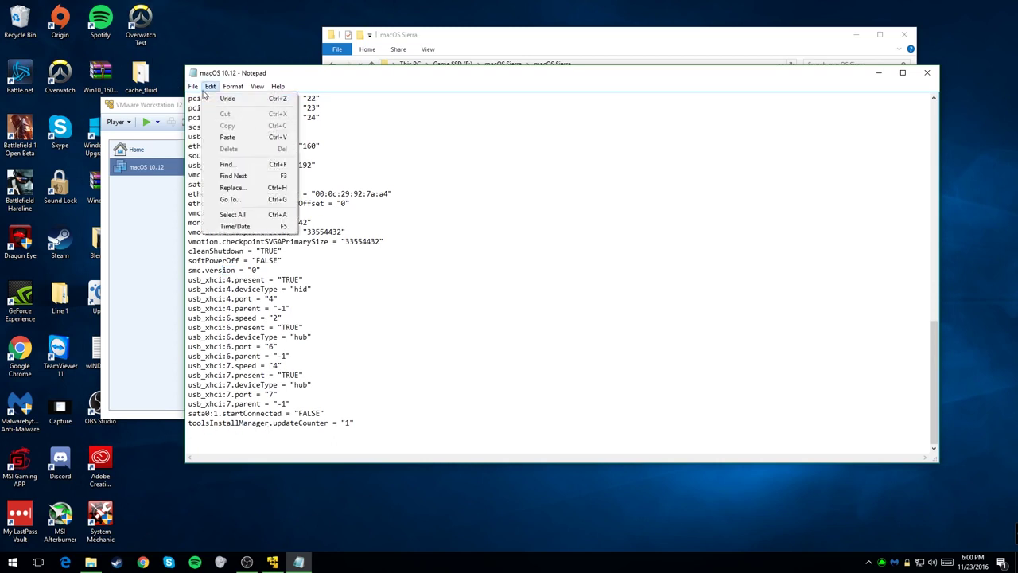
mouse_move(192, 86)
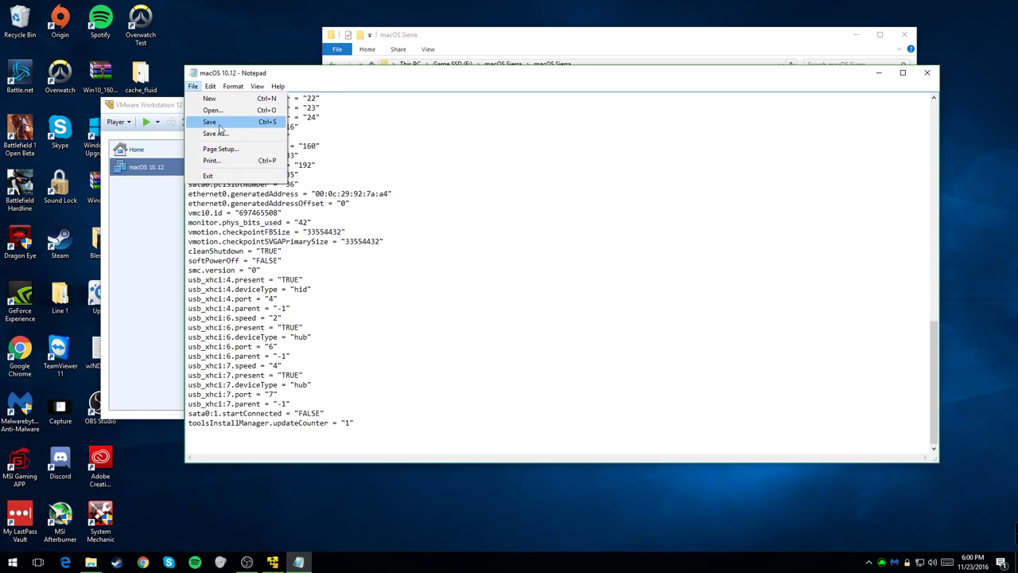
click(220, 129)
click(926, 72)
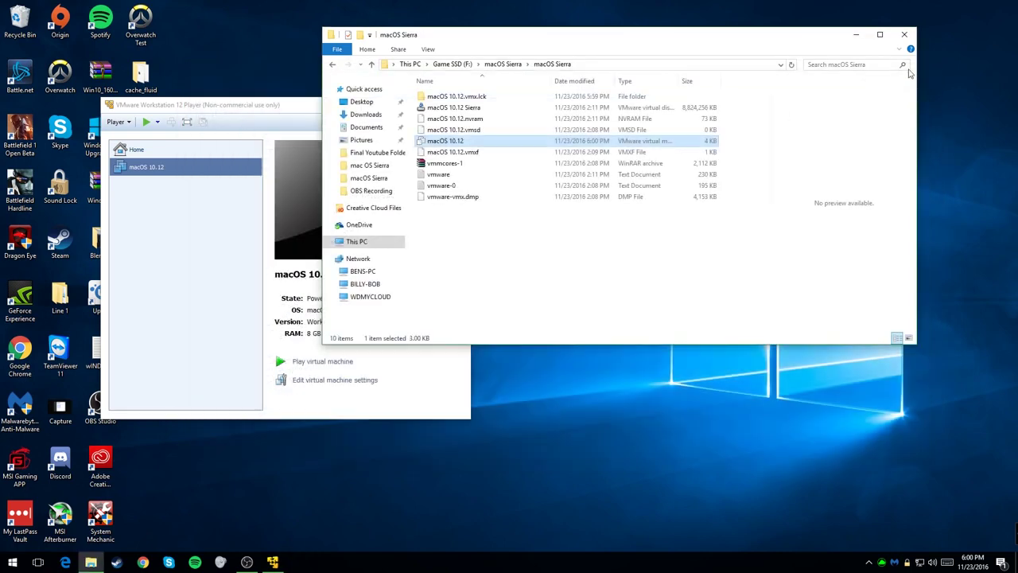
Step: Play the macOS 10.12 VM, answer I Copied It, dismiss the Removable Devices notice
click(238, 214)
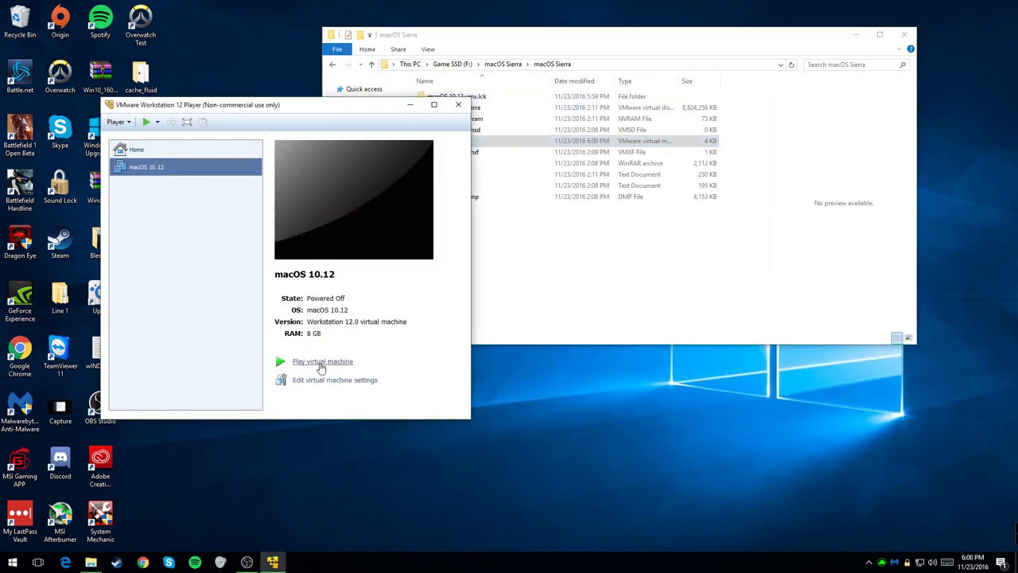
click(320, 363)
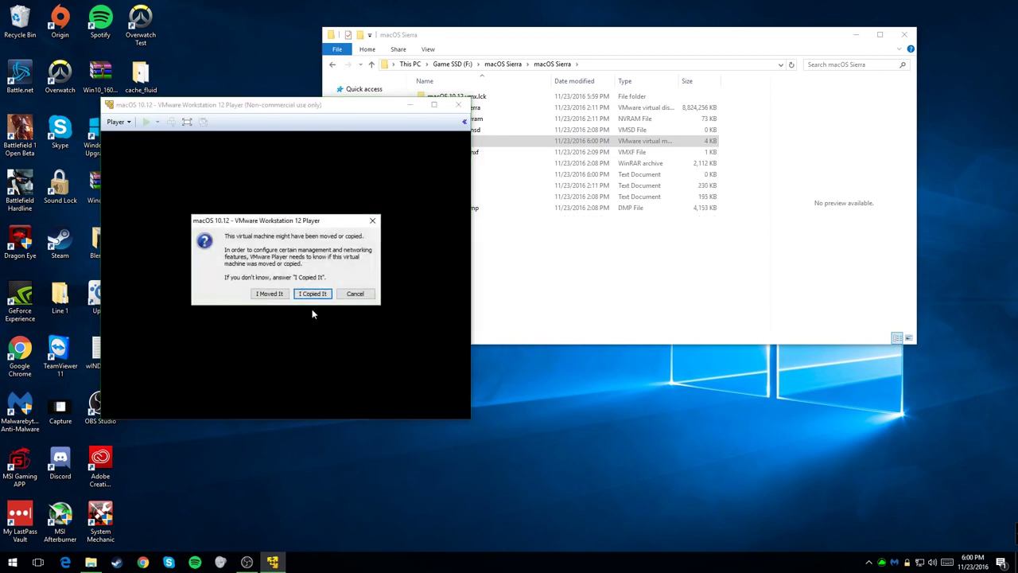
click(312, 294)
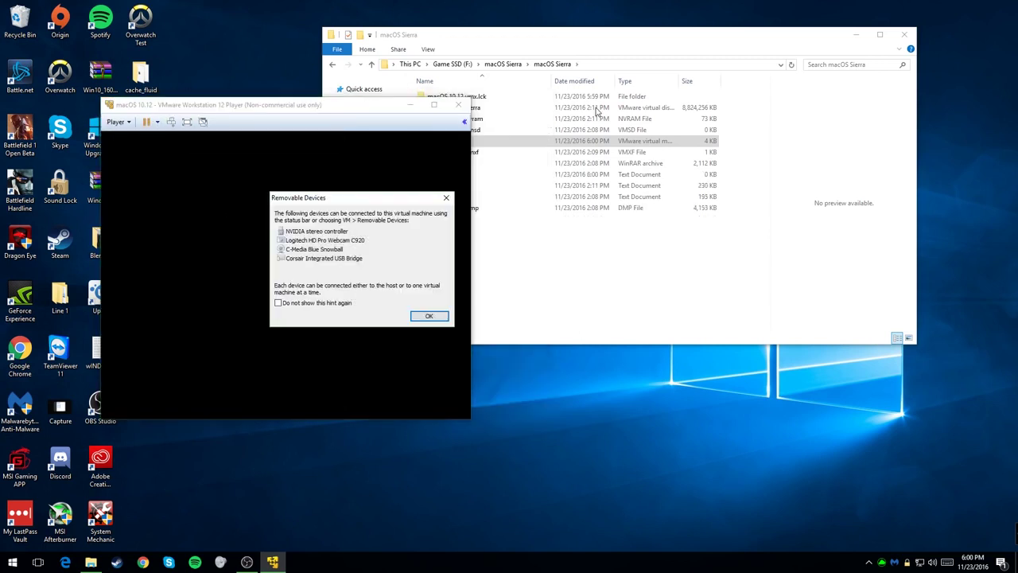
click(427, 316)
drag(414, 110, 510, 94)
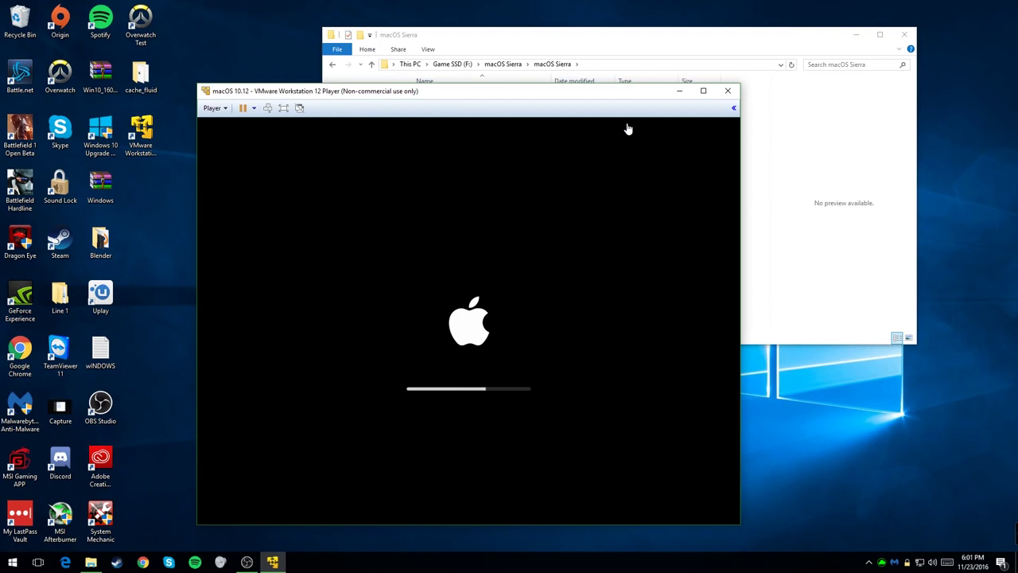
click(211, 107)
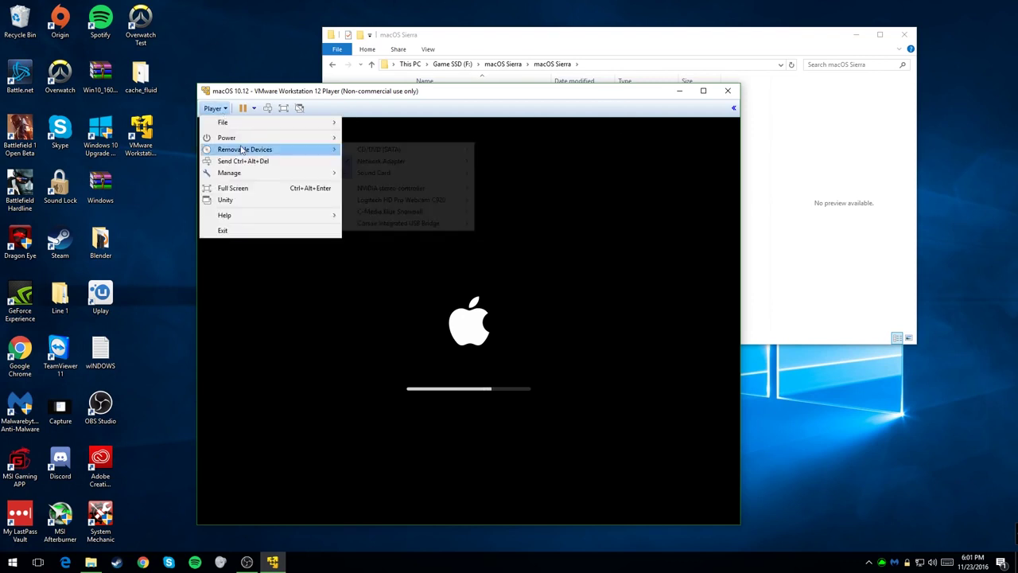
click(455, 96)
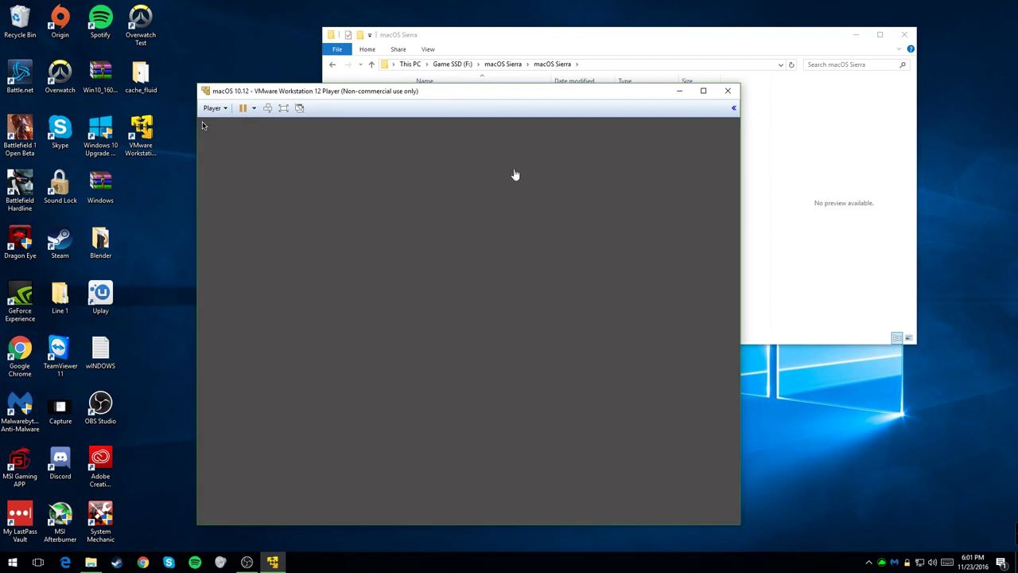
click(514, 174)
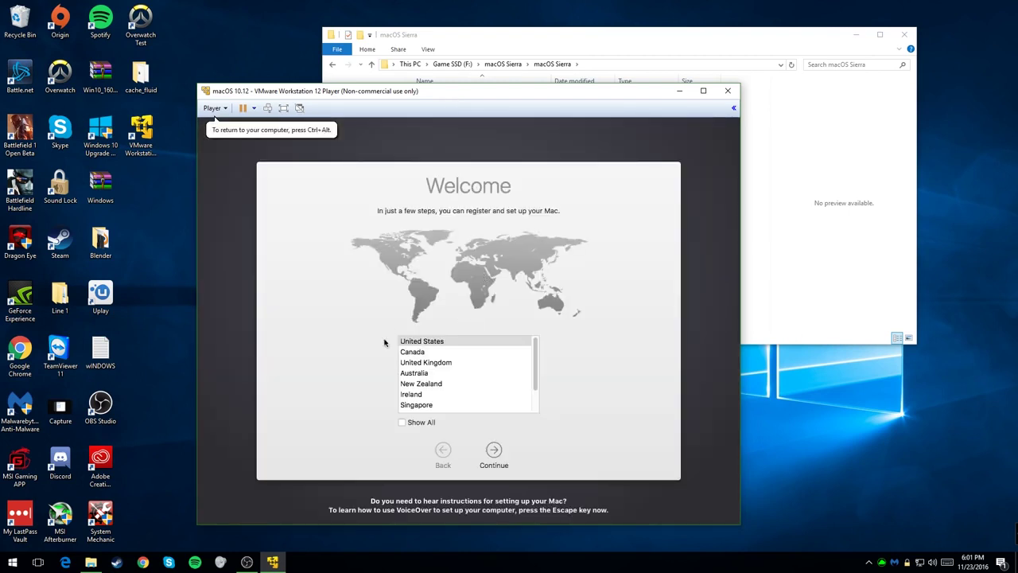
Step: Choose United States and U.S. keyboard, skipping information transfer and Location Services
click(431, 342)
click(500, 452)
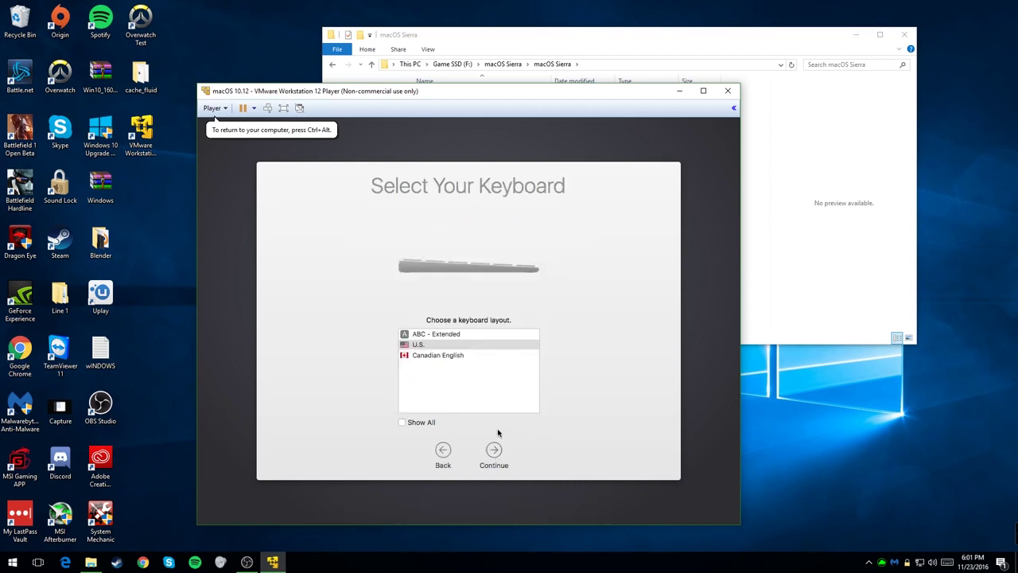
click(424, 345)
click(492, 452)
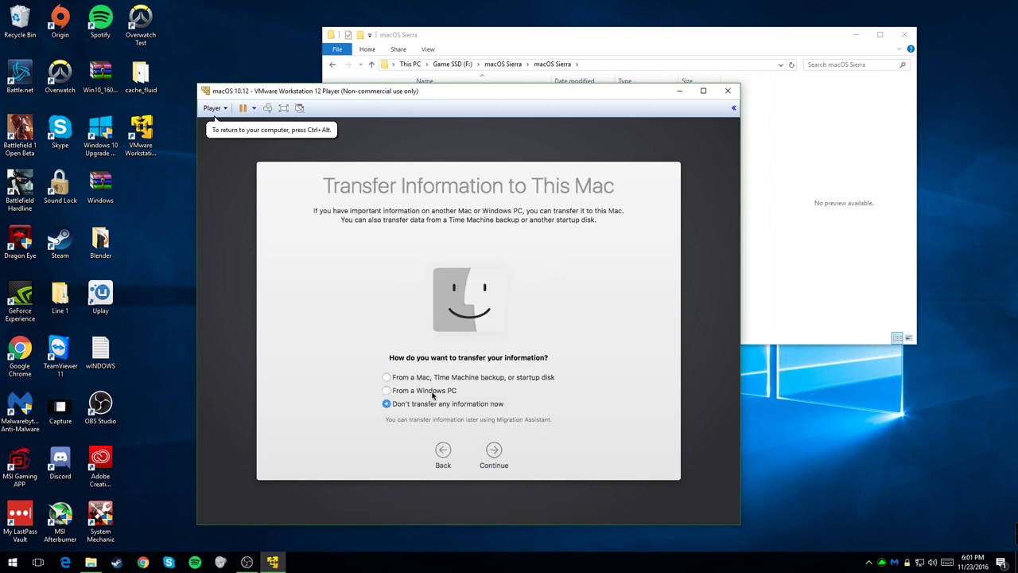
click(503, 449)
click(492, 451)
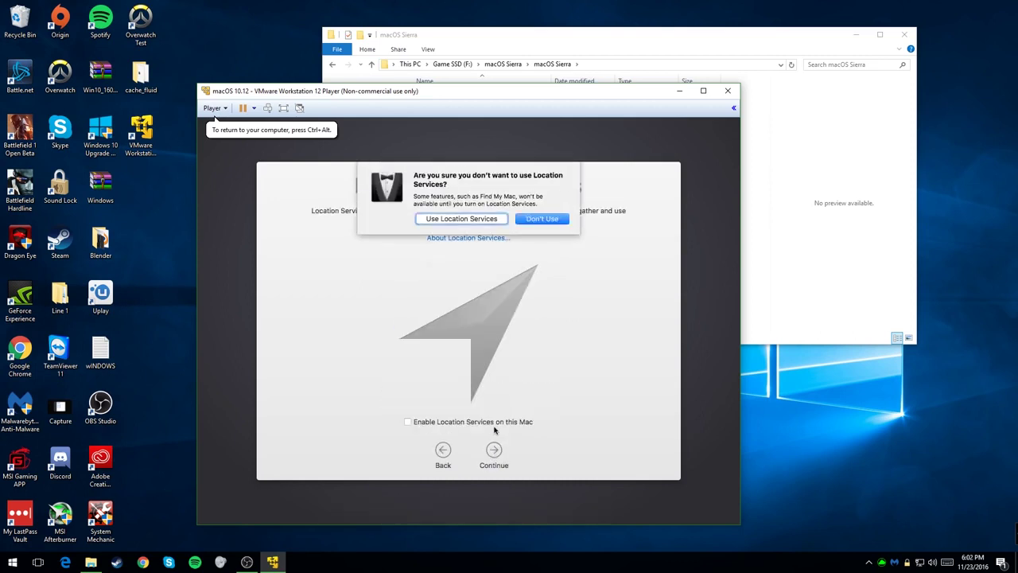
click(548, 218)
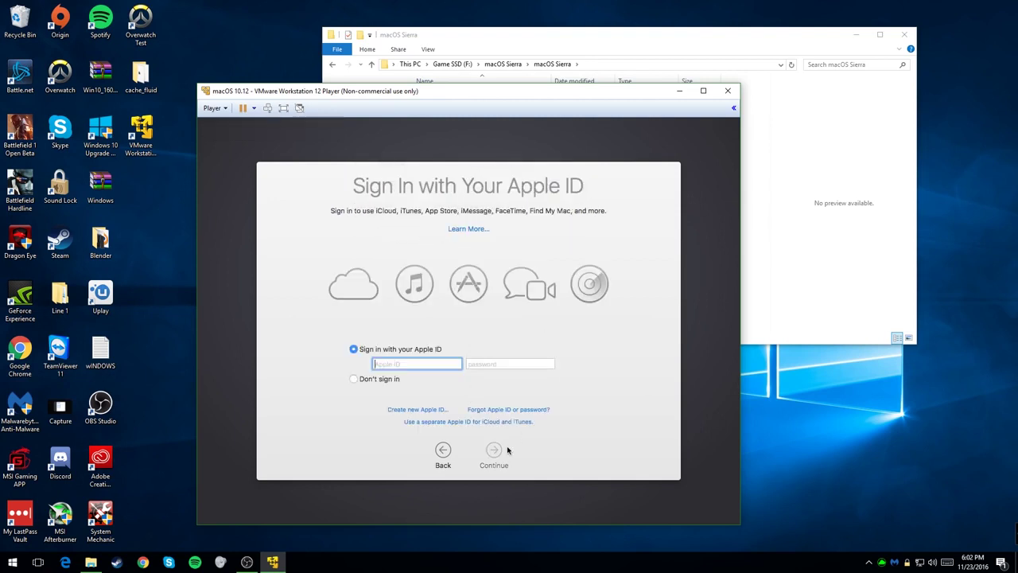
Step: Sign in with the Apple ID e-mail and password, then accept the terms
key(Tab)
text(****************)
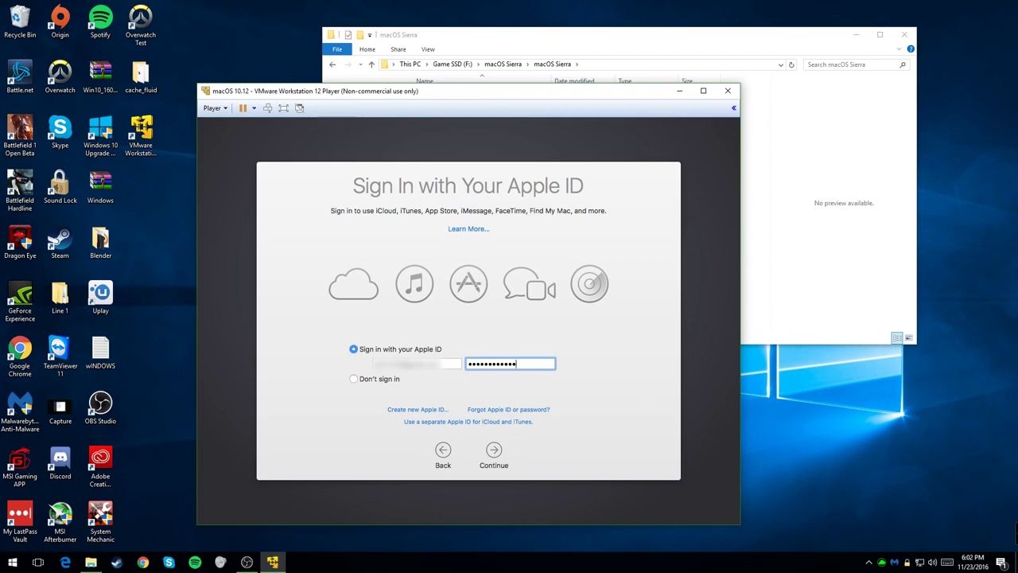
click(498, 450)
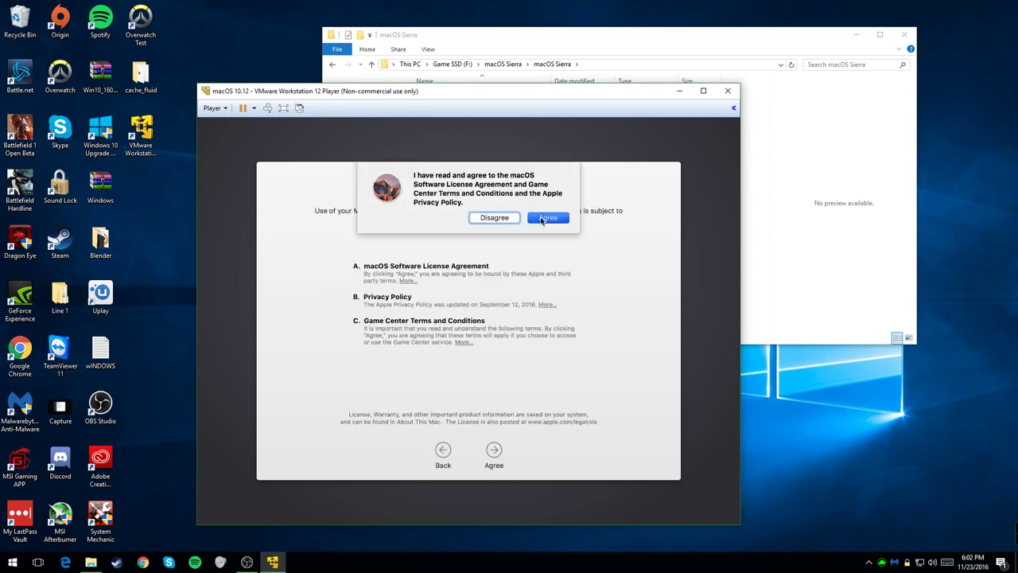
click(545, 218)
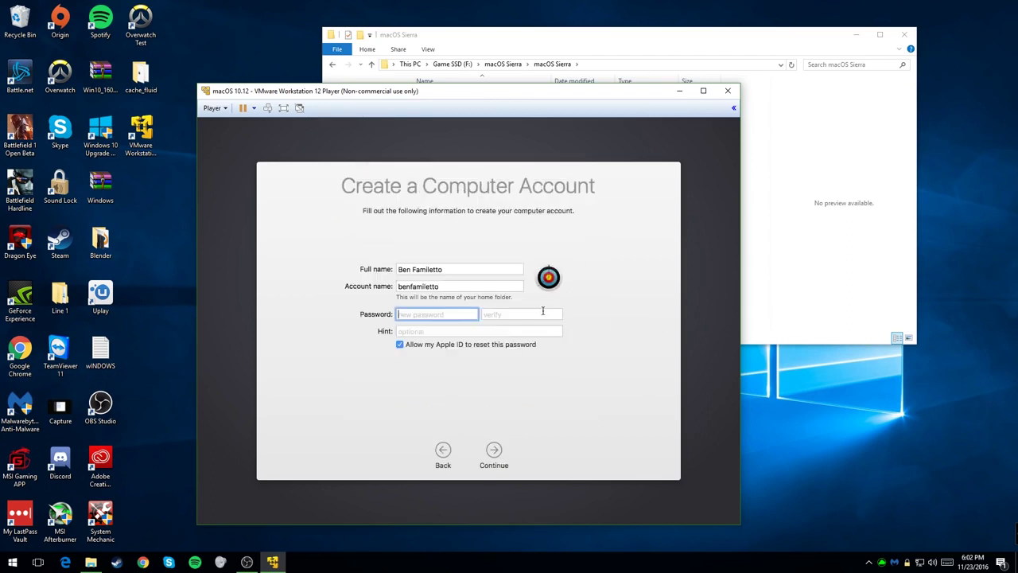
Step: Create the computer account with the user's account name and password
key(shift+Tab)
text(ben)
key(Tab)
text(*)
key(Tab)
text(*)
click(518, 331)
text(f)
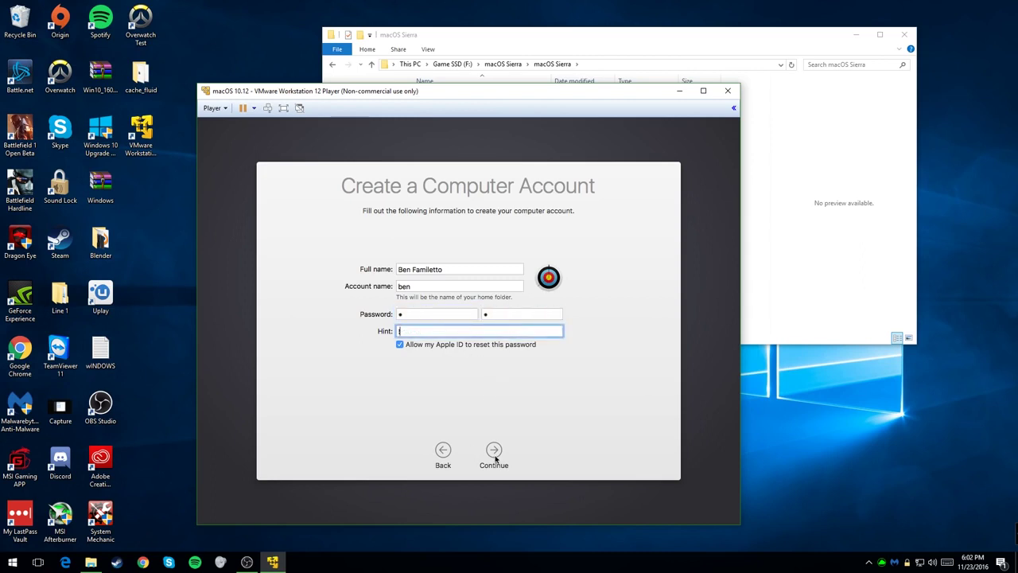
click(497, 456)
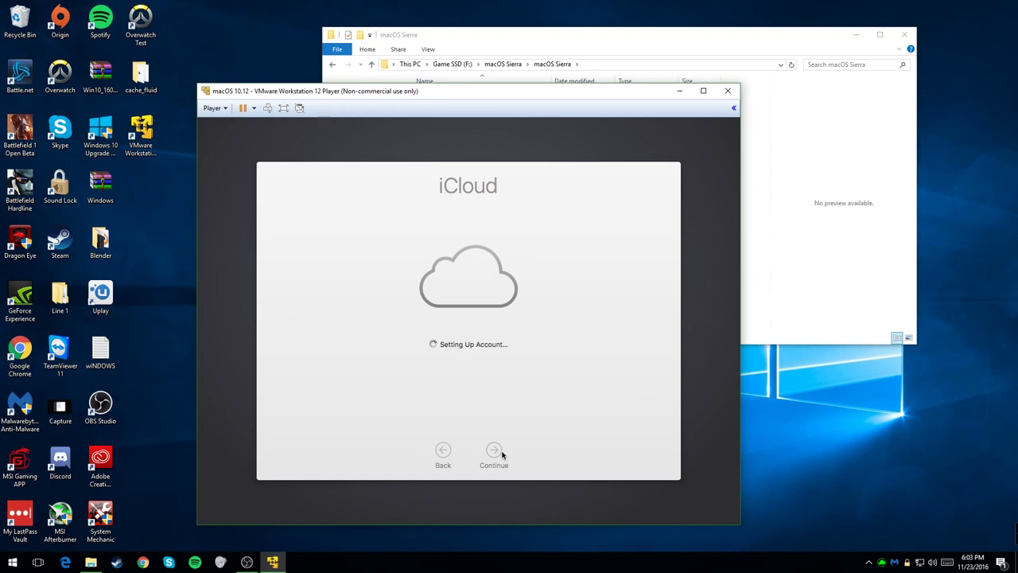
Step: Skip the iCloud and keychain steps and set the time zone to Mountain Standard Time
click(432, 394)
click(494, 455)
click(494, 455)
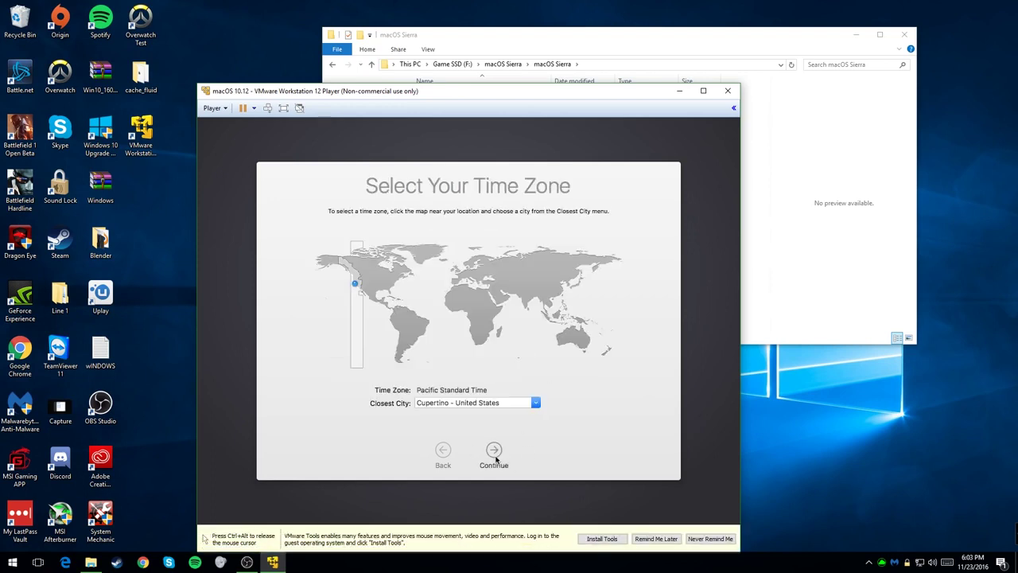
click(535, 403)
scroll(535, 429, up, 1)
scroll(536, 442, down, 3)
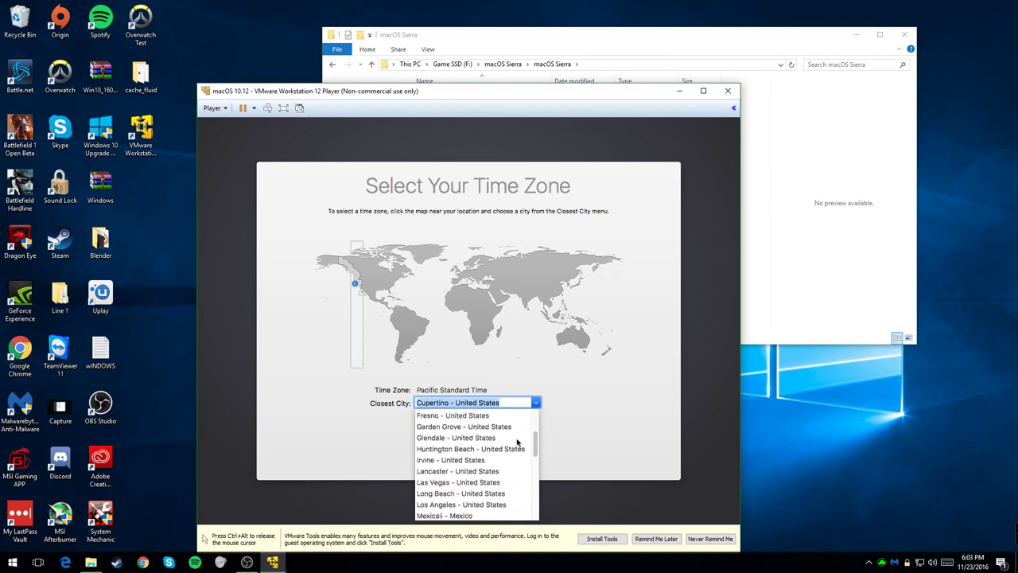
drag(537, 444, 535, 418)
click(367, 287)
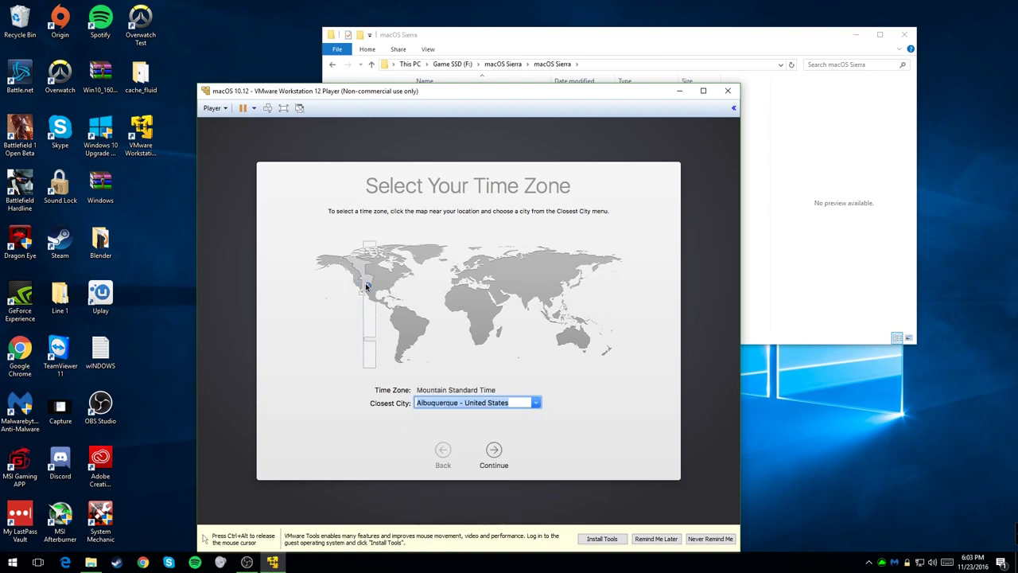
click(367, 285)
click(366, 281)
click(494, 452)
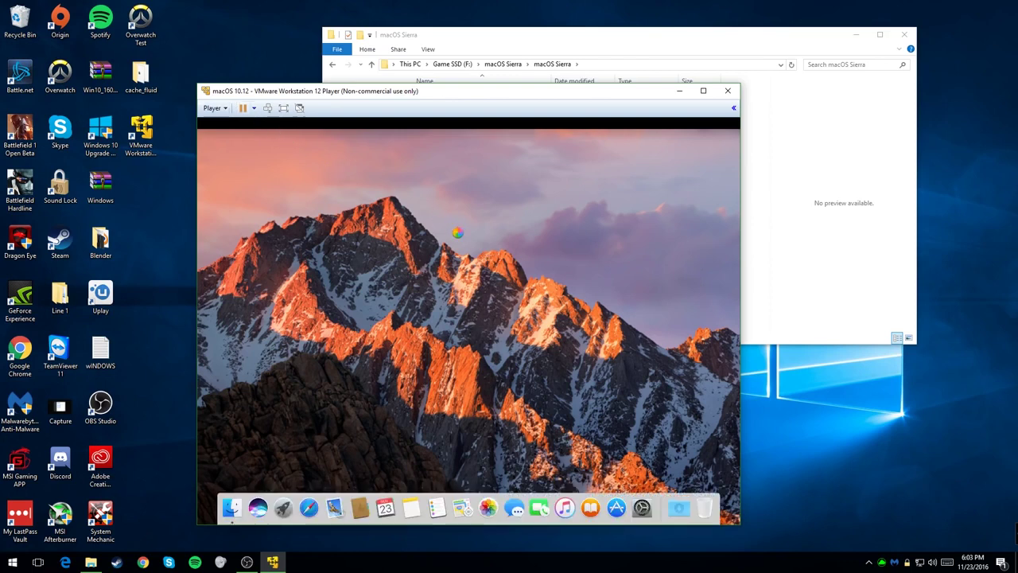
Step: Open the CD/DVD (SATA) settings and switch the drive to Use ISO image file
click(215, 109)
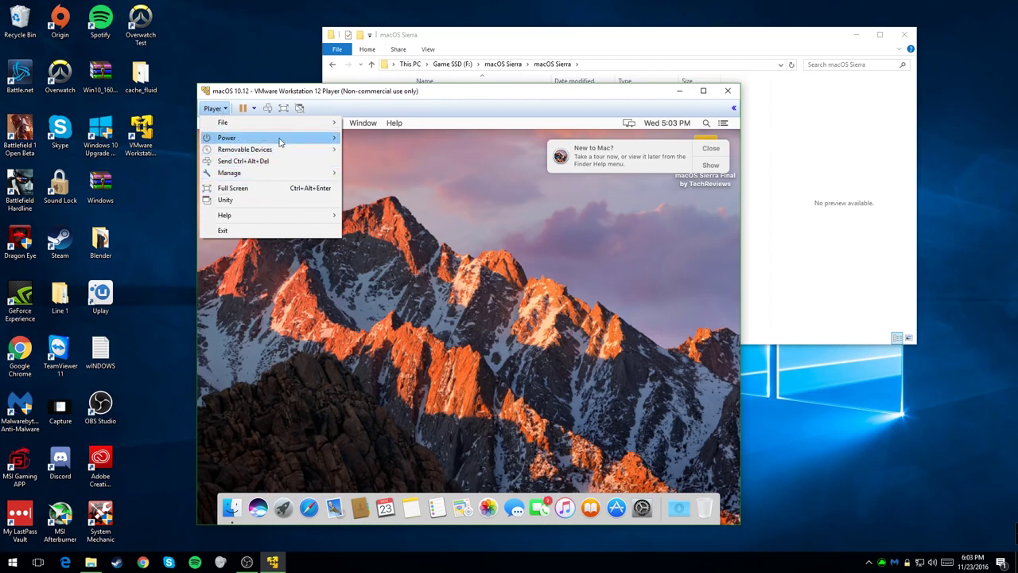
mouse_move(291, 151)
mouse_move(422, 155)
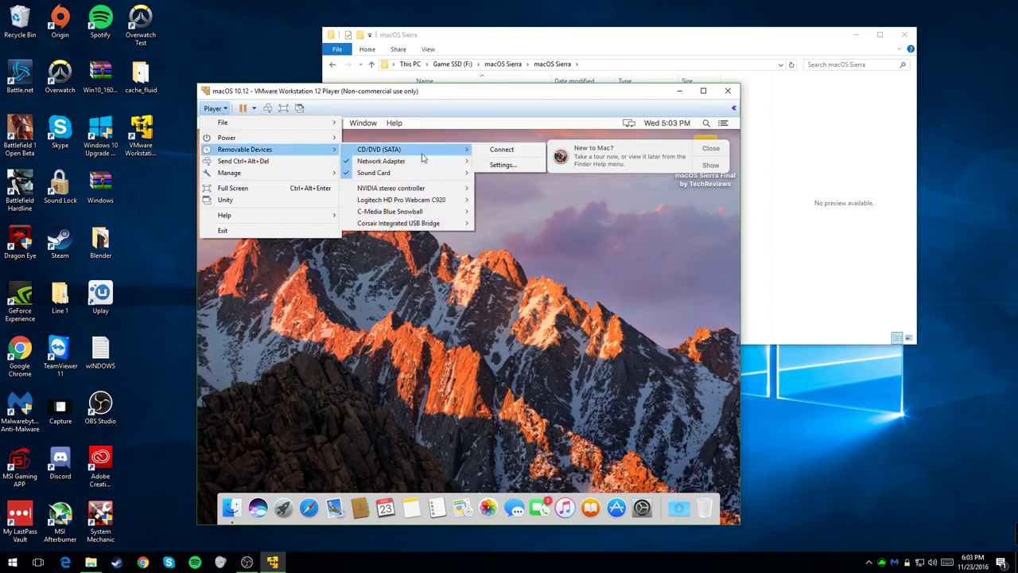
click(502, 165)
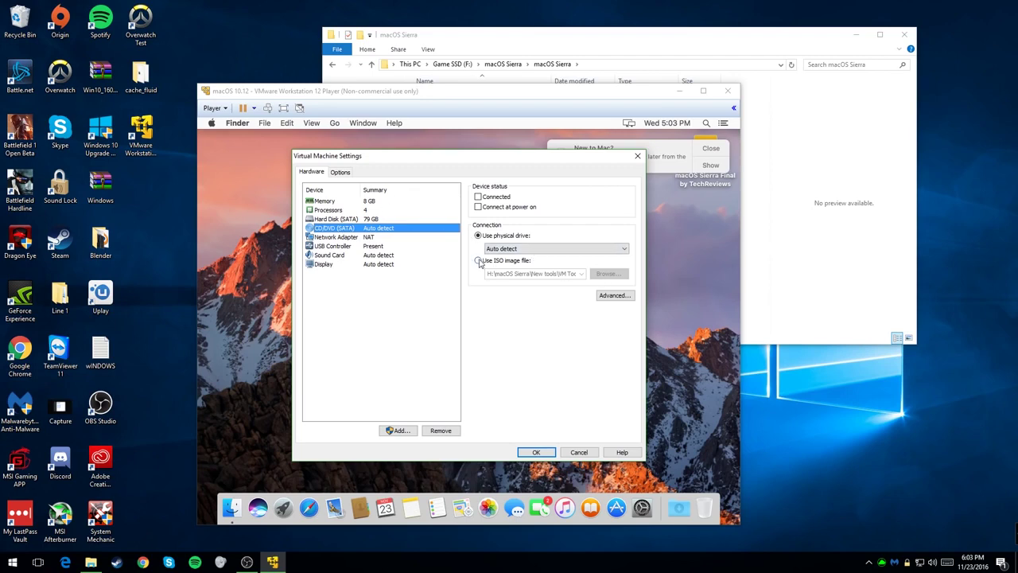
click(478, 261)
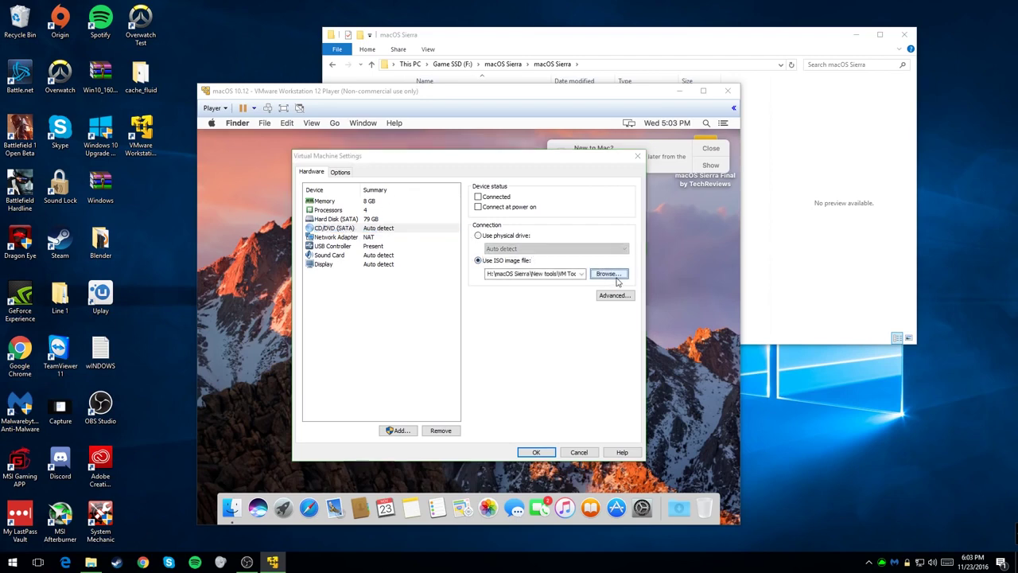
click(607, 274)
Step: Load Final Youtube Folder\VM Tool as the ISO image and confirm the settings
double_click(623, 317)
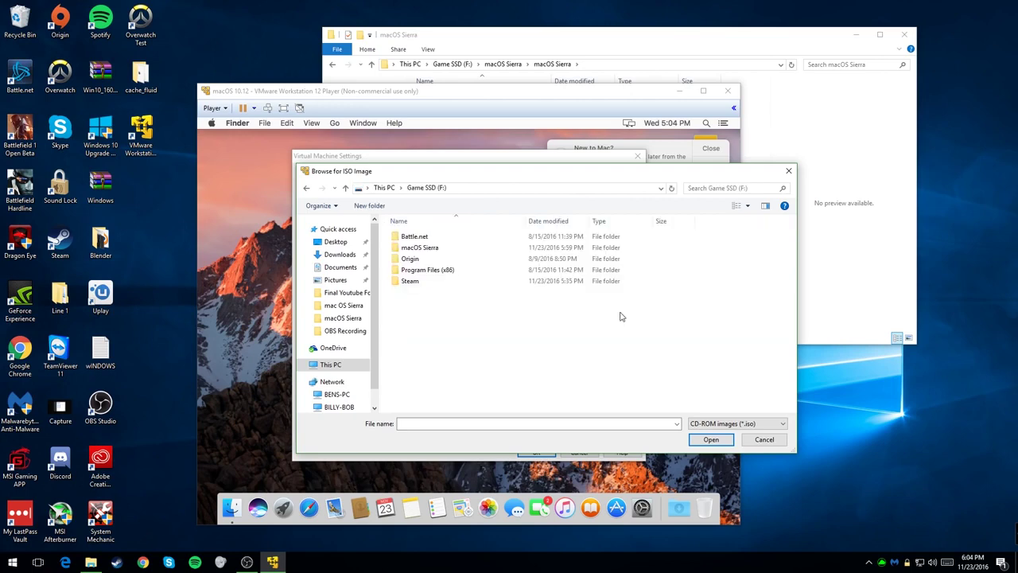
double_click(446, 248)
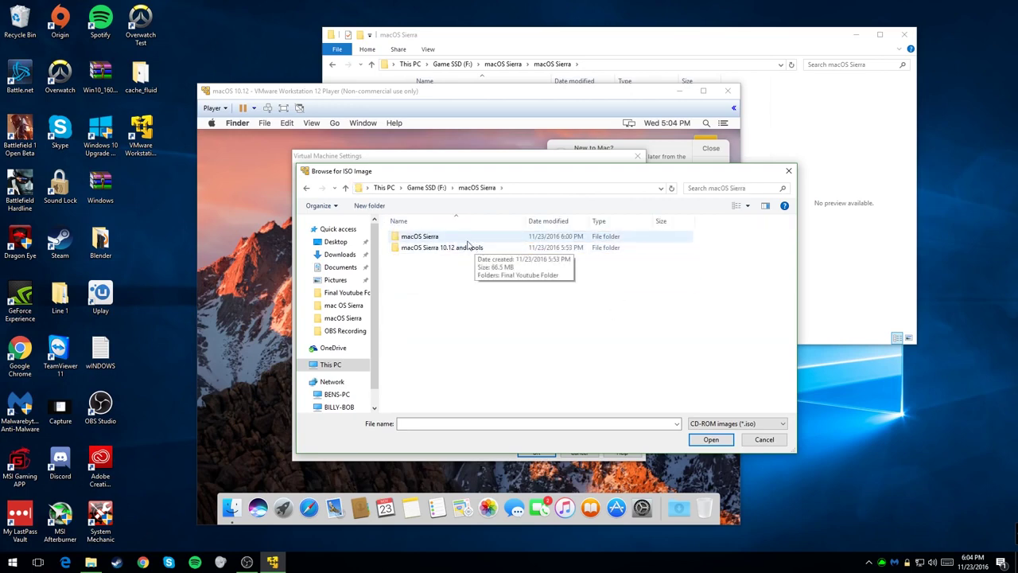
double_click(468, 248)
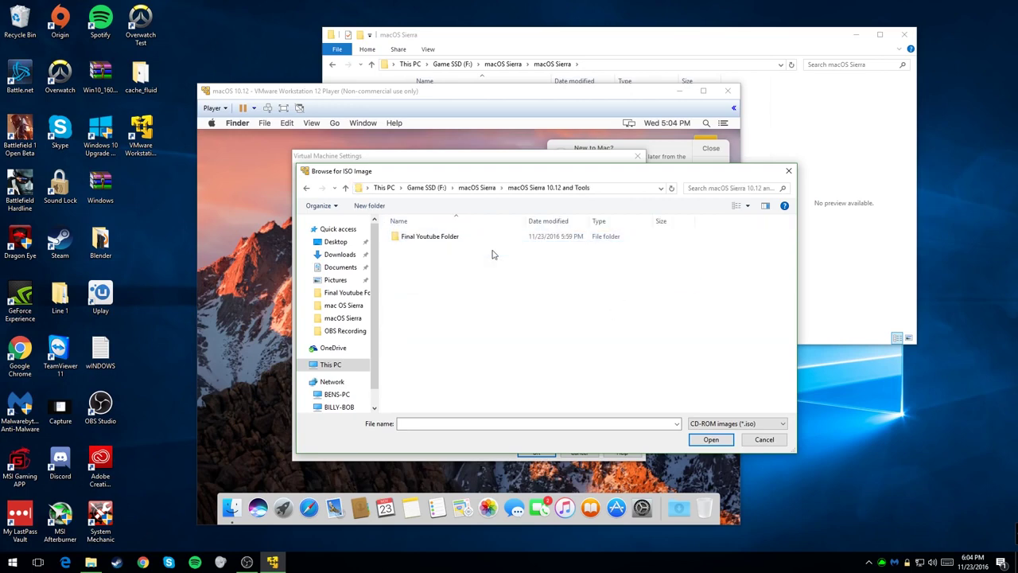
double_click(477, 239)
click(437, 250)
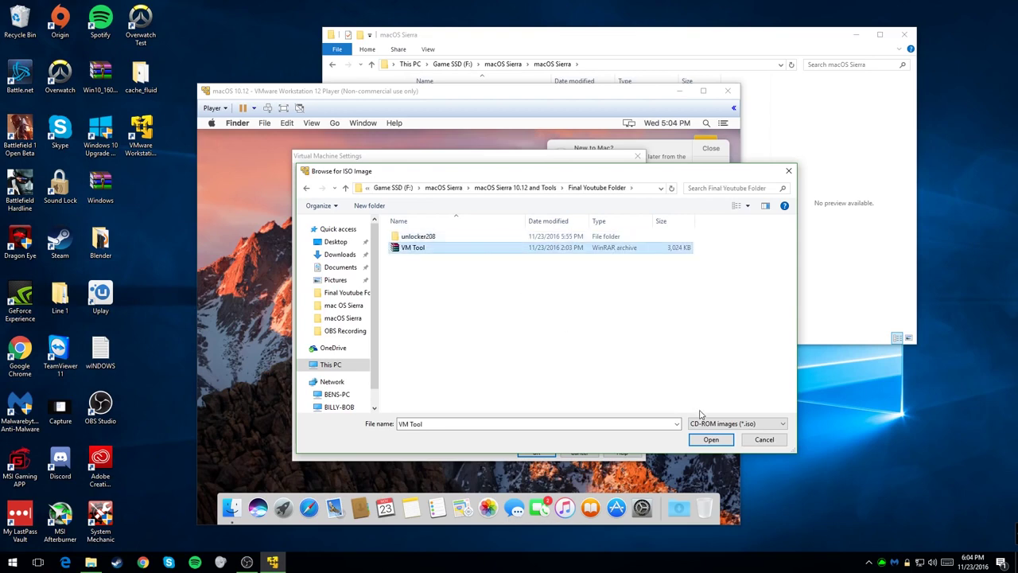
click(710, 440)
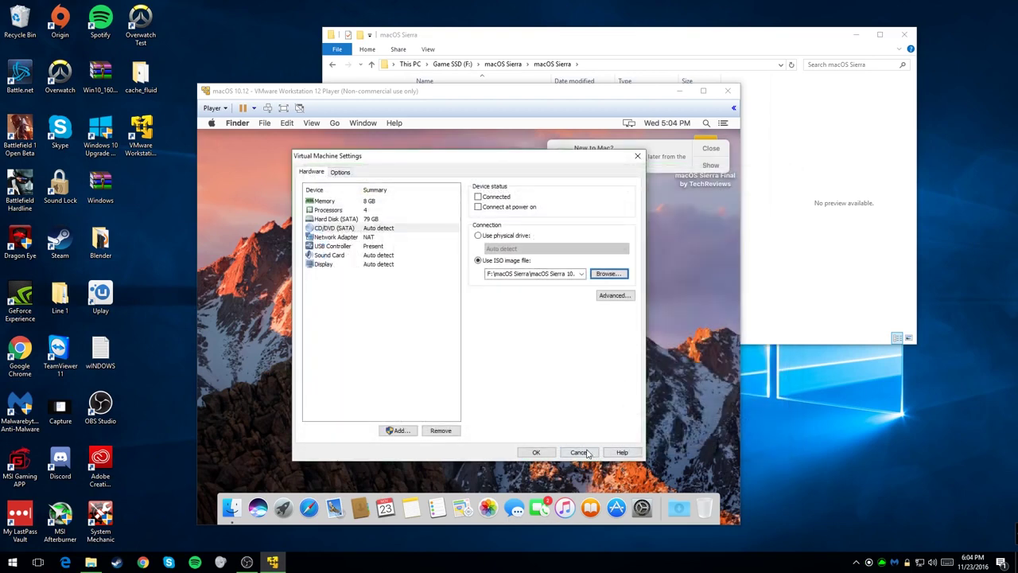
click(536, 450)
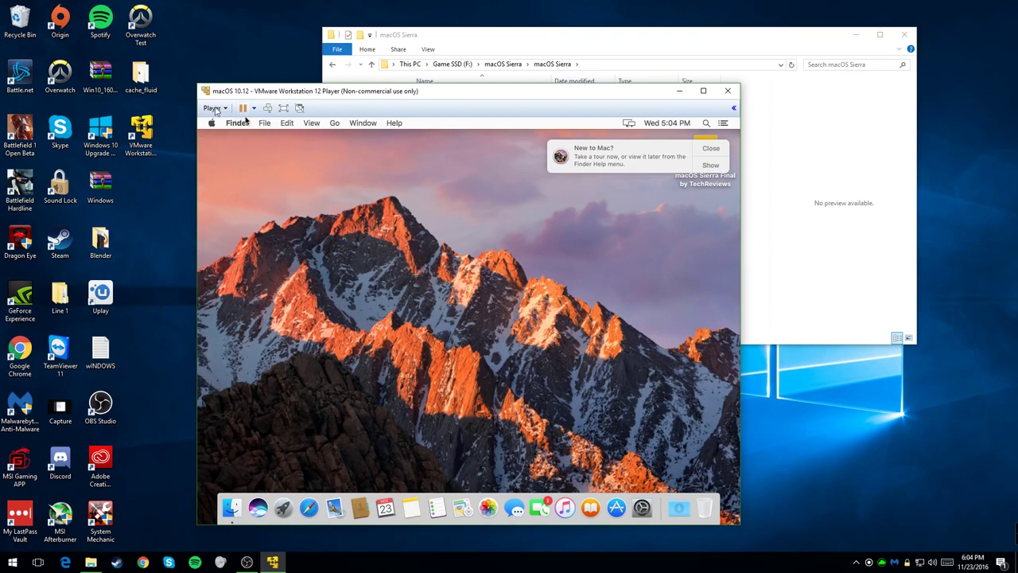
Step: Connect the virtual CD/DVD drive with the VMware Tools disc and dismiss the New to Mac? notification
click(215, 108)
mouse_move(236, 157)
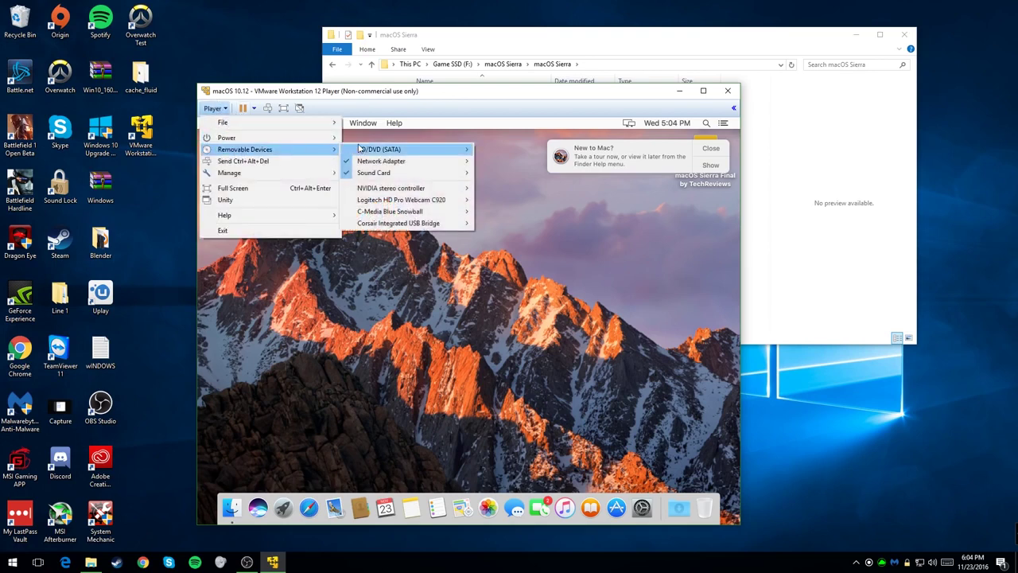
mouse_move(446, 152)
click(501, 149)
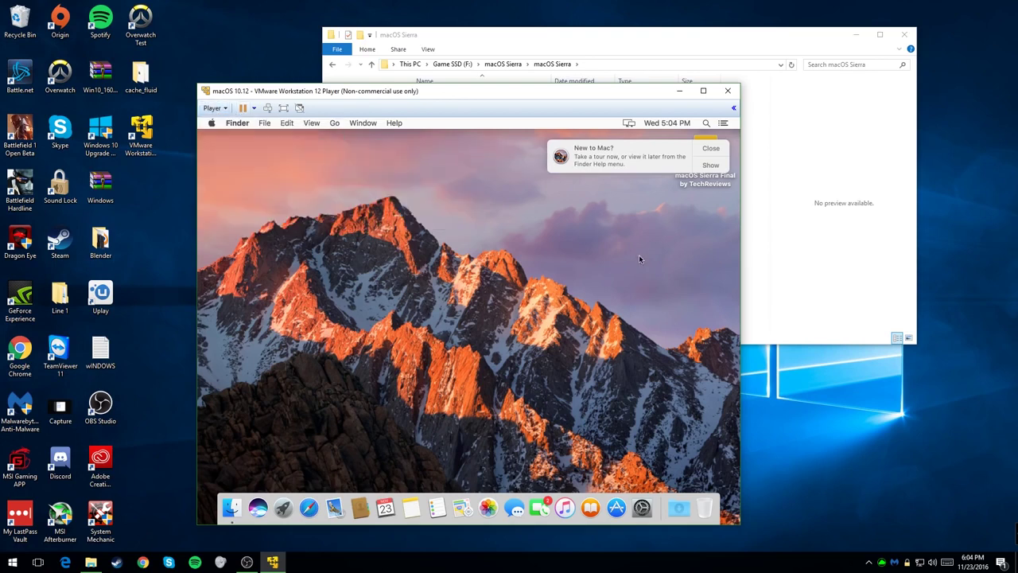
click(710, 148)
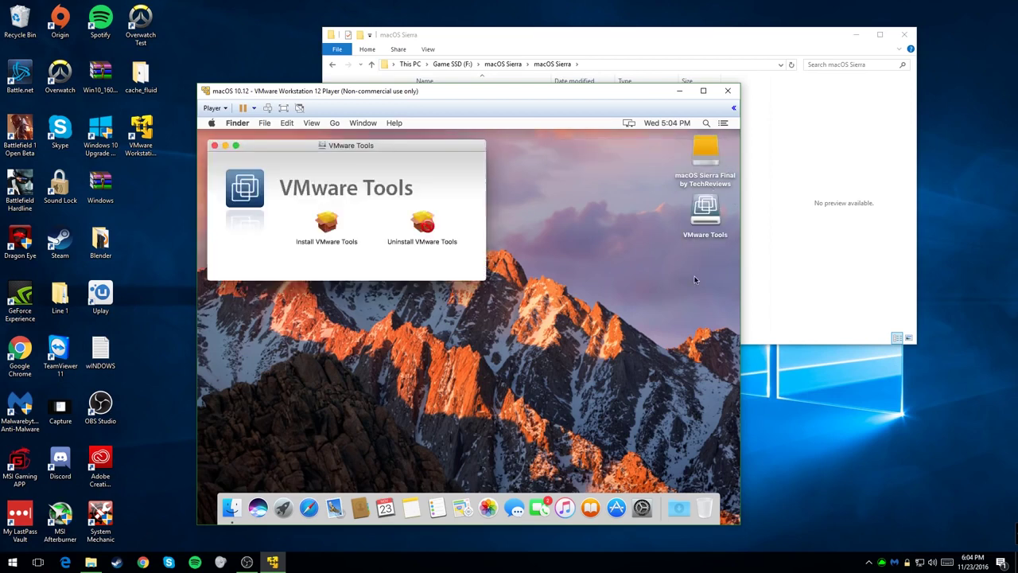
Step: Run the VMware Tools installer, authorise it with the account password, and accept the restart
double_click(325, 229)
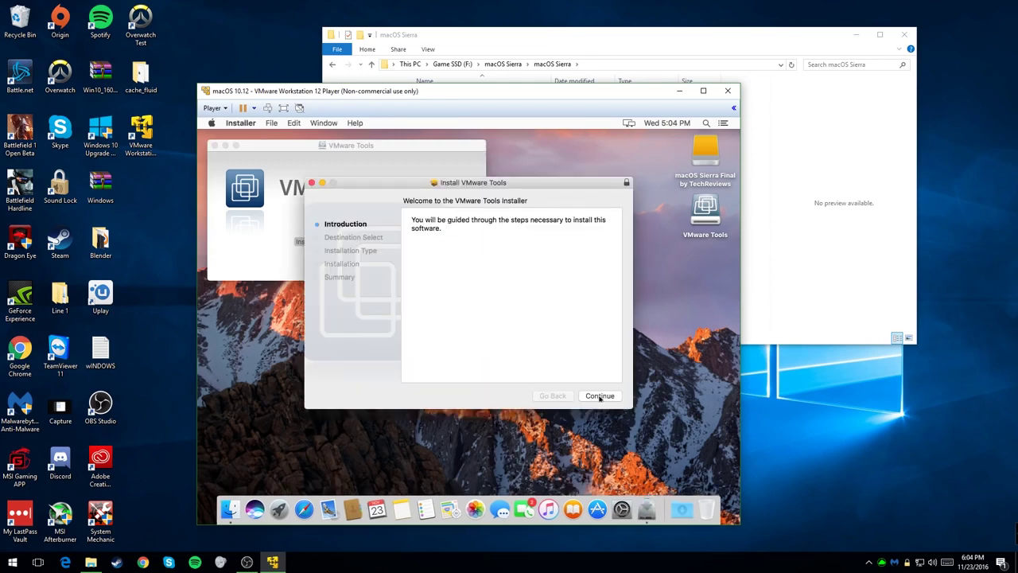
click(595, 397)
click(598, 396)
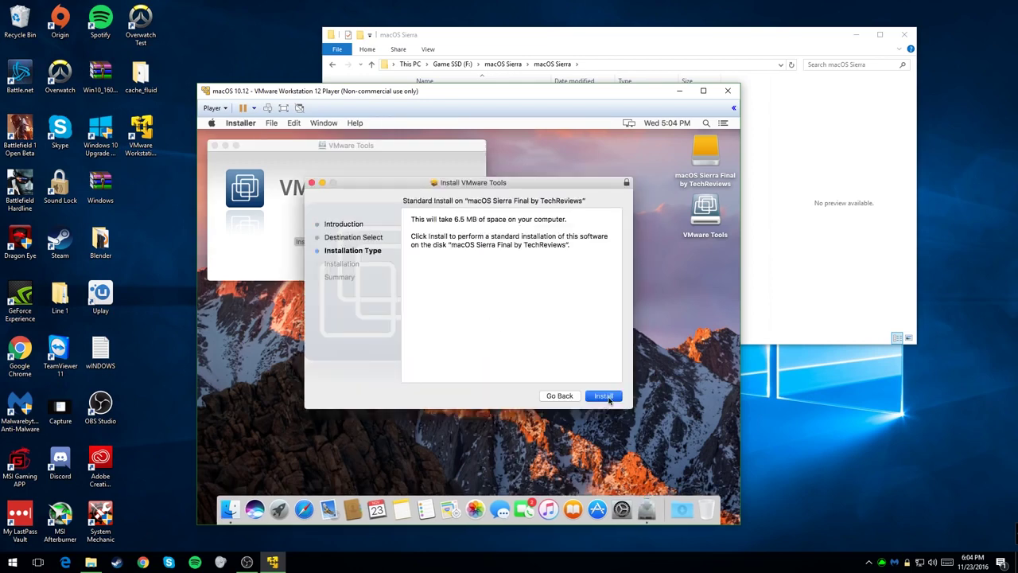
text(1)
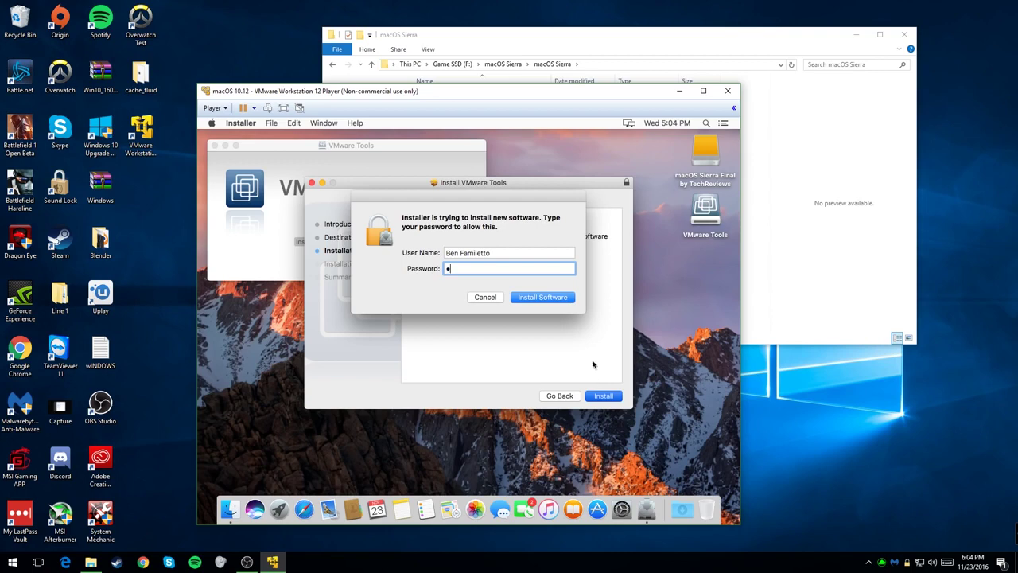
click(557, 298)
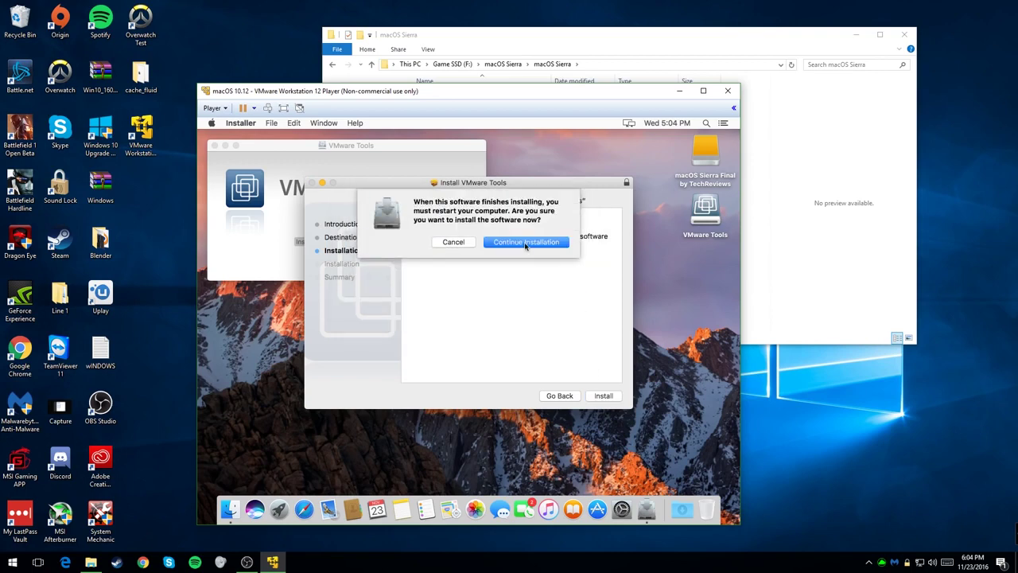
click(525, 243)
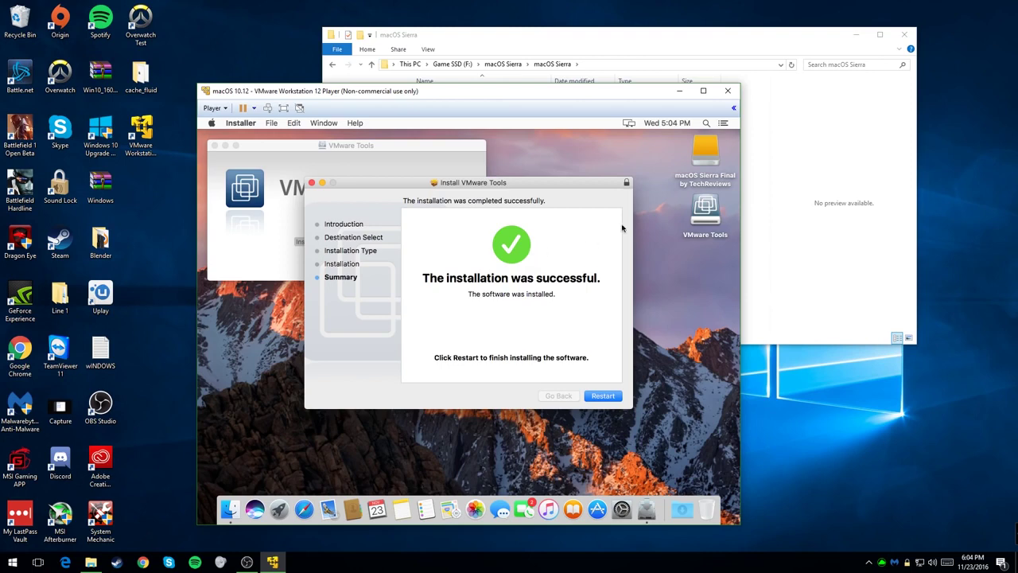
Step: Launch Disk Utility from Launchpad's Other folder
click(623, 509)
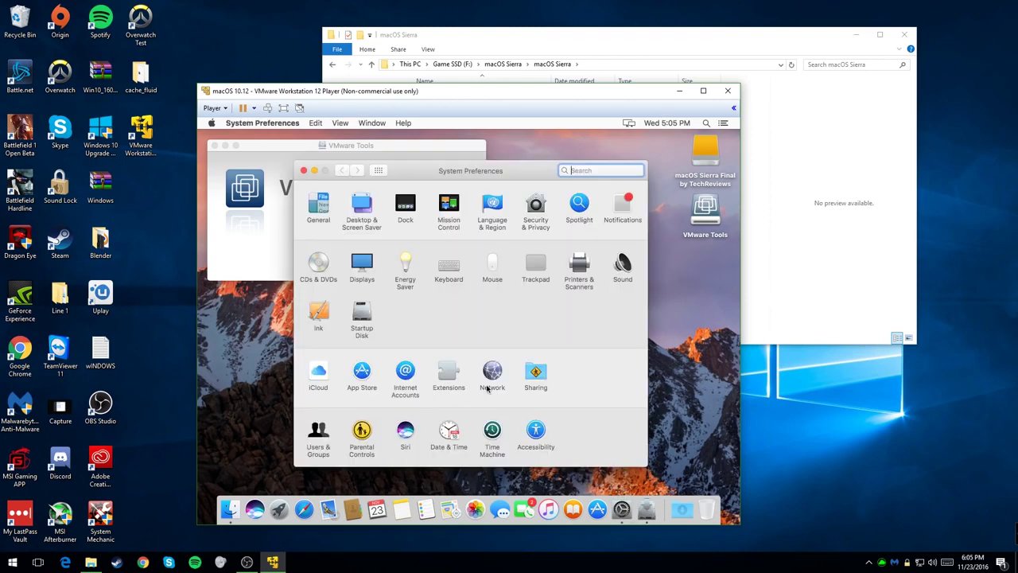
click(302, 170)
click(278, 509)
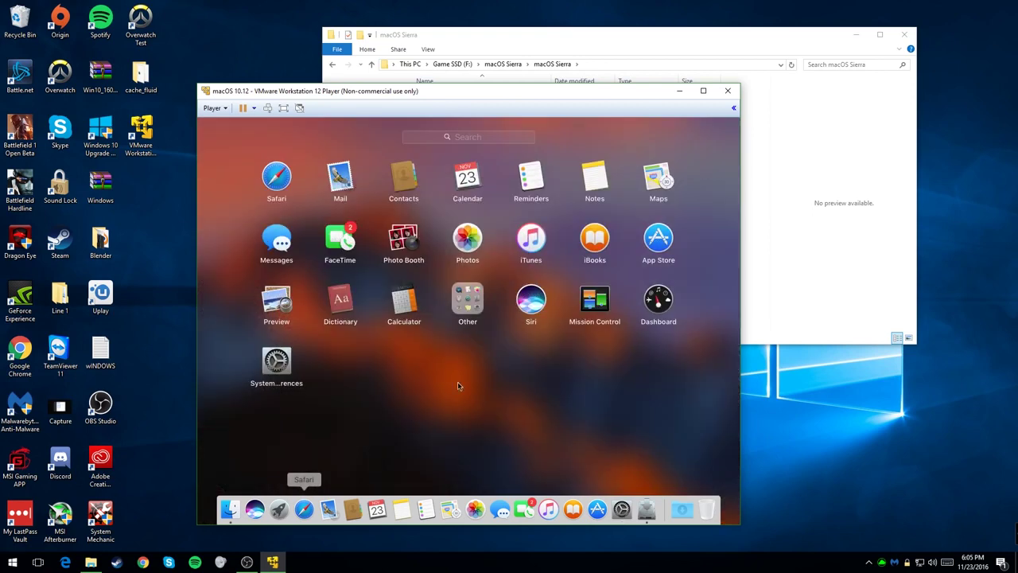
click(468, 299)
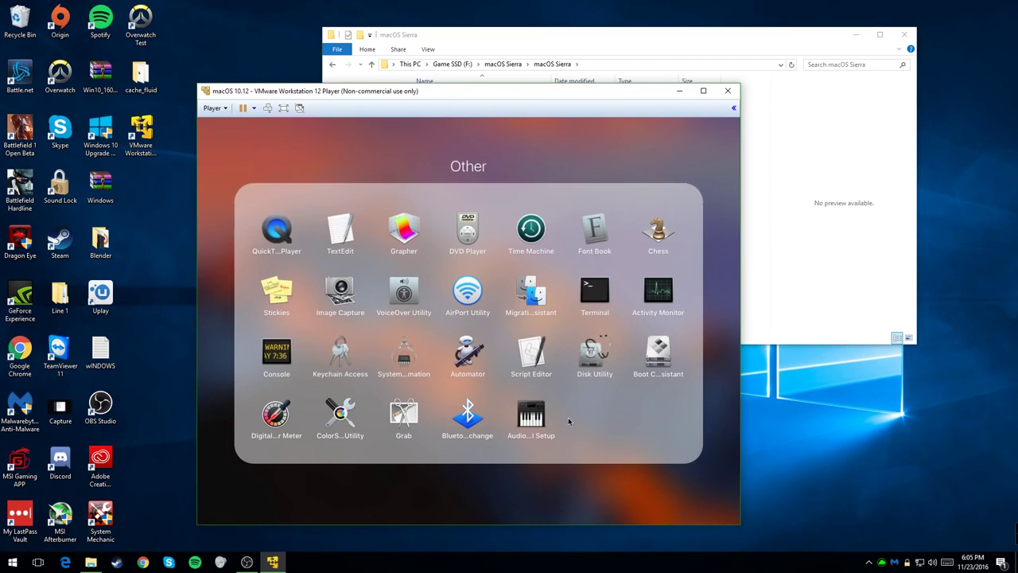
click(594, 352)
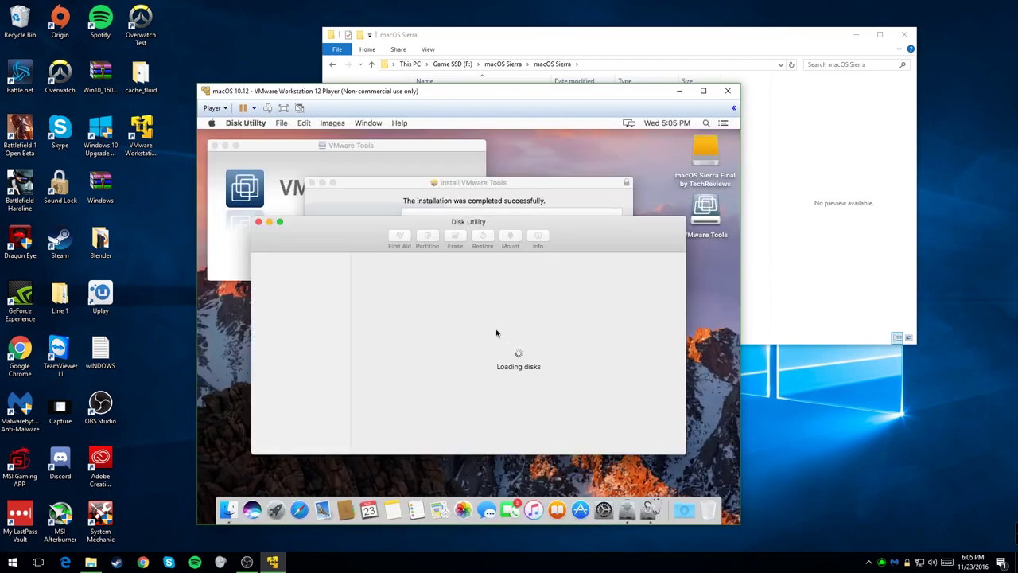
Step: Rename the startup volume 'macOS Sierra Final by TechReviews' to 'macOS Sierra' and close Disk Utility
click(294, 273)
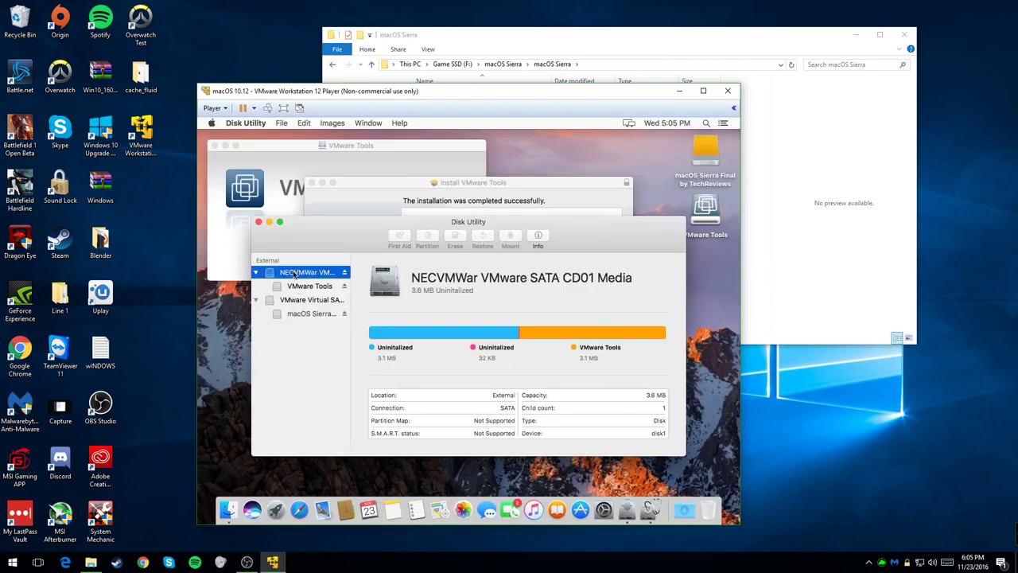
click(304, 287)
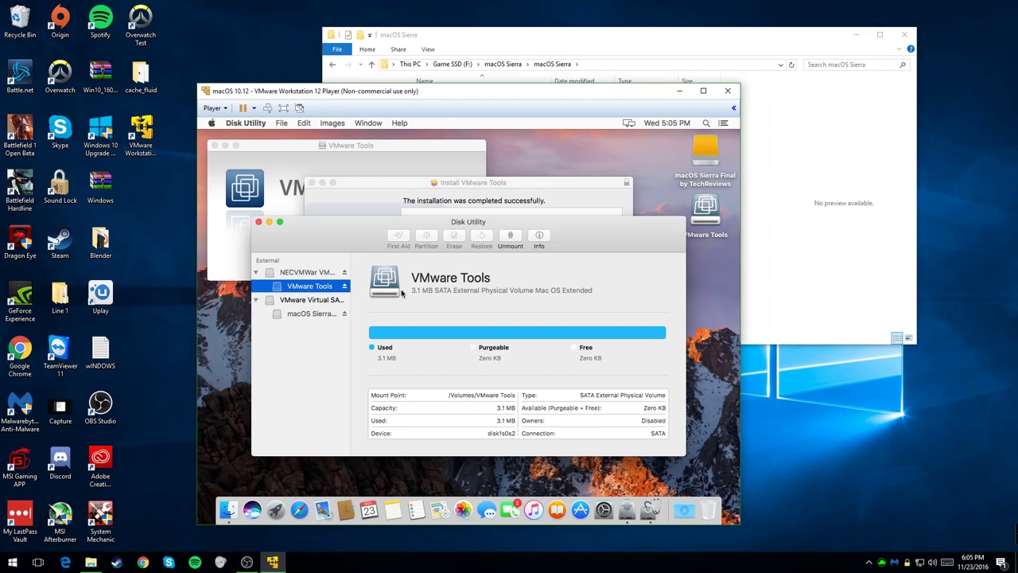
click(308, 314)
click(571, 279)
click(615, 277)
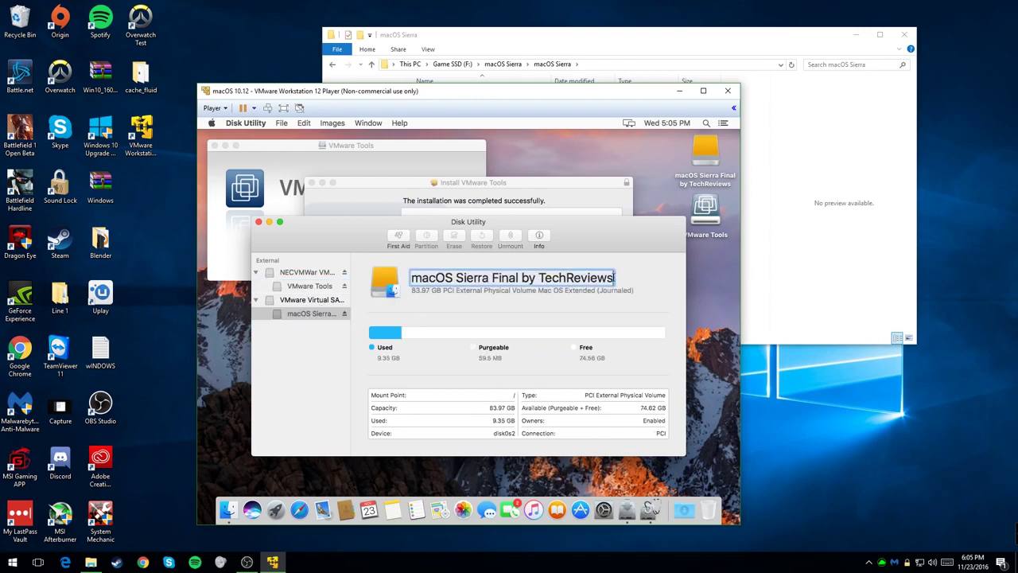
key(BackSpace)
key(BackSpace)
key(BackSpace)
key(BackSpace)
key(BackSpace)
key(BackSpace)
key(BackSpace)
key(BackSpace)
key(BackSpace)
key(BackSpace)
key(BackSpace)
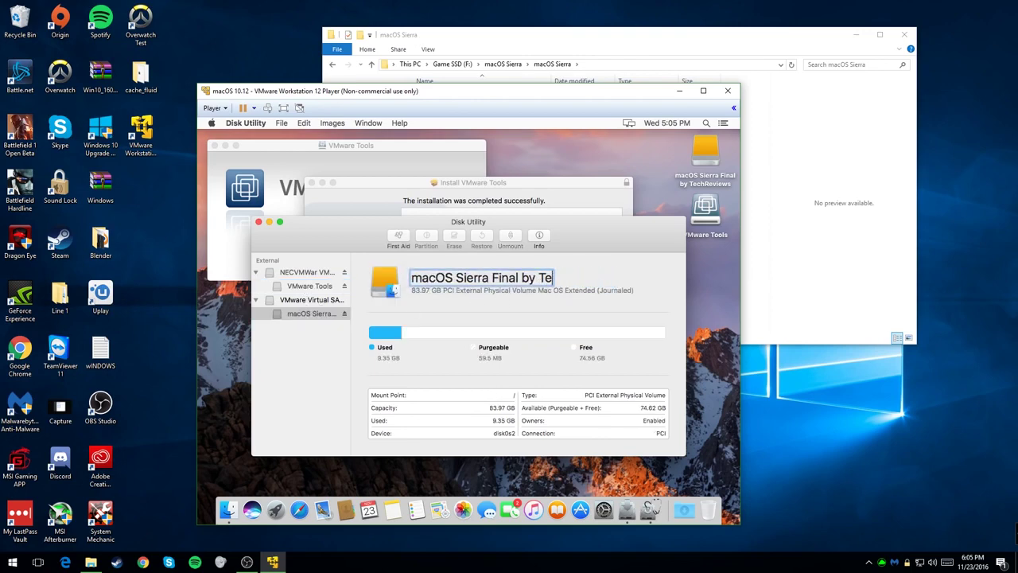
key(BackSpace)
key(BackSpace)
key(BackSpace)
key(BackSpace)
key(BackSpace)
key(BackSpace)
key(BackSpace)
key(BackSpace)
key(BackSpace)
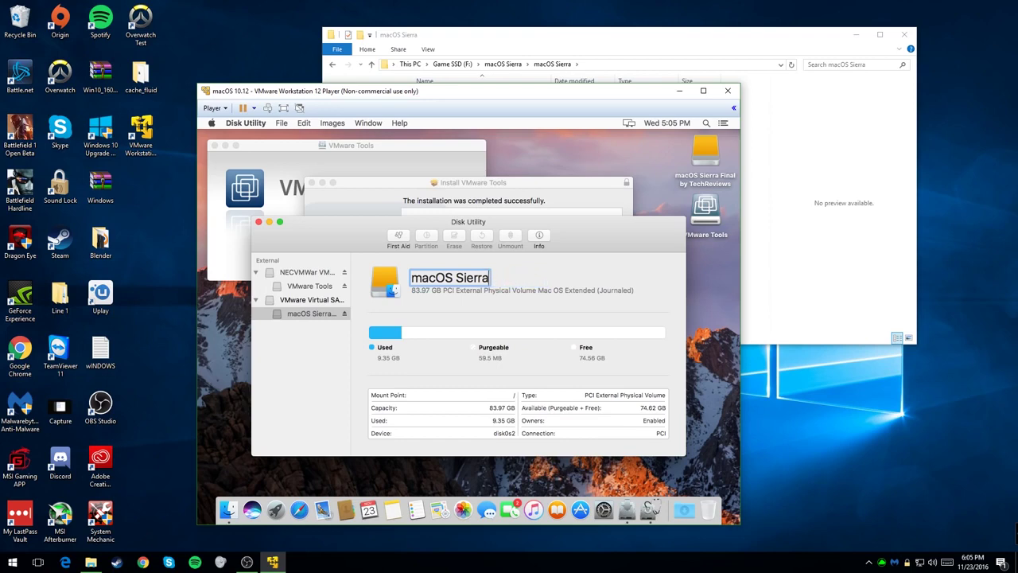
key(Return)
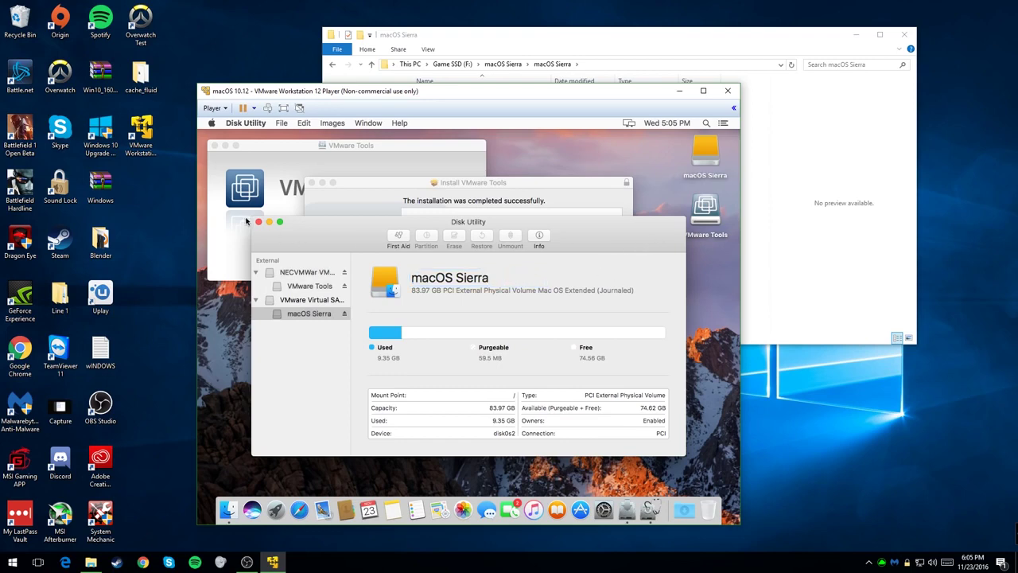
click(258, 222)
Step: Restart the Mac to finish the Tools install, then log in with the user's password
click(604, 398)
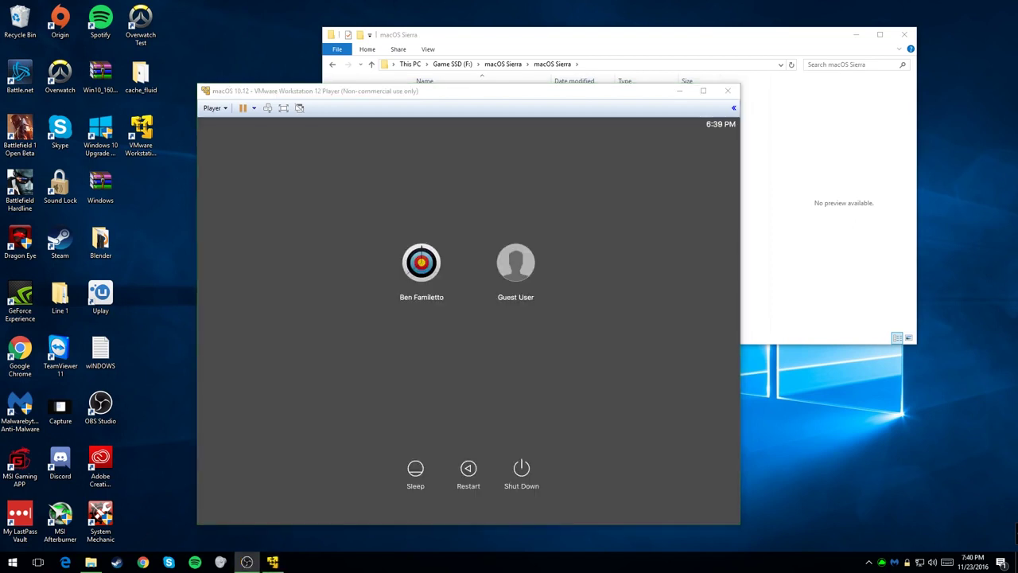
click(420, 251)
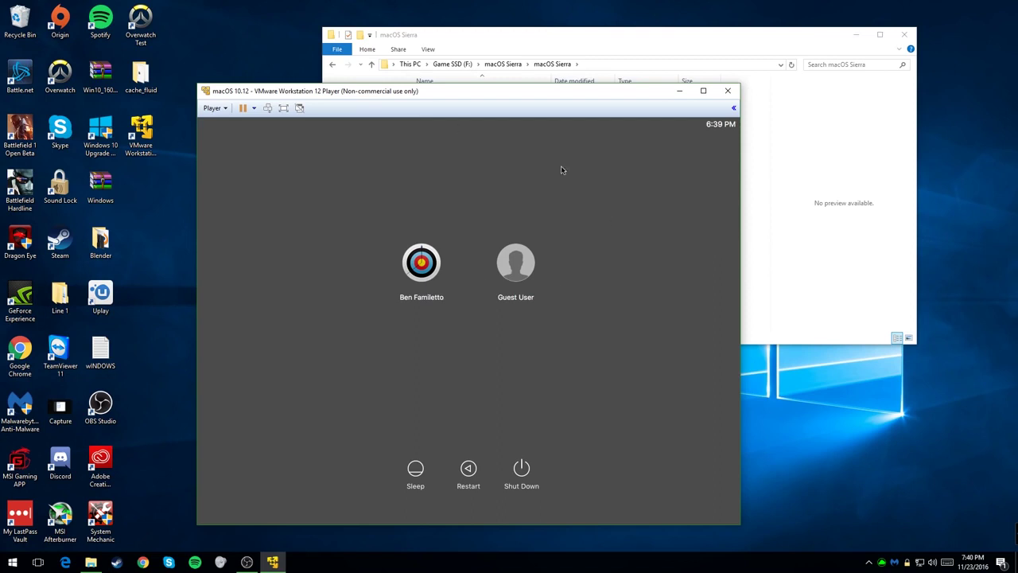
click(424, 267)
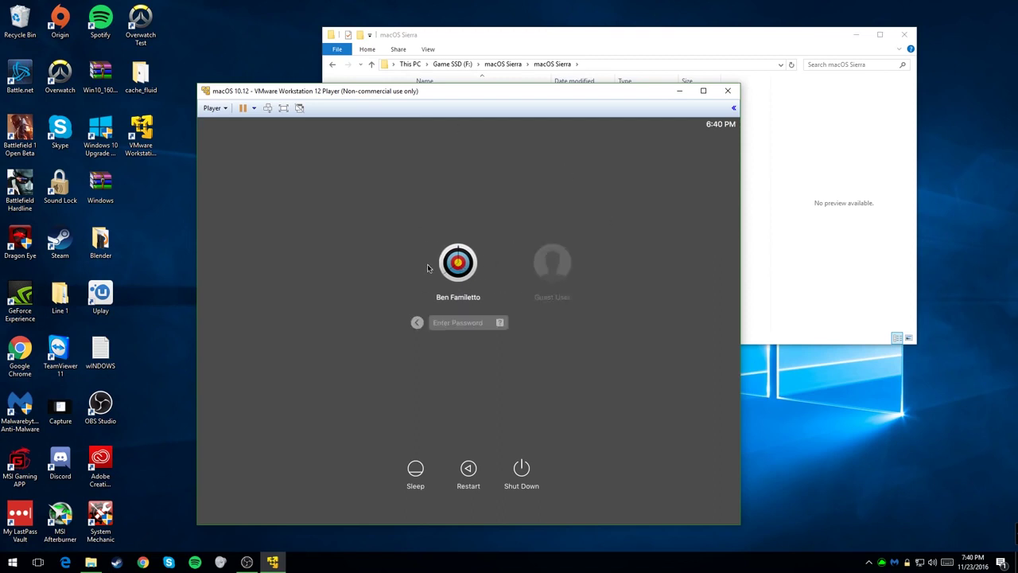
text(********)
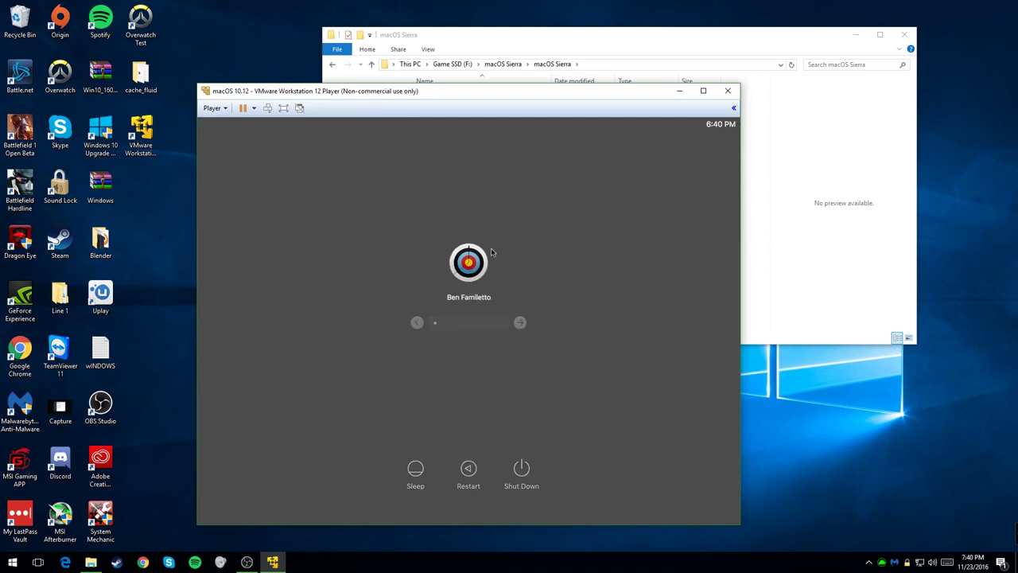
key(Return)
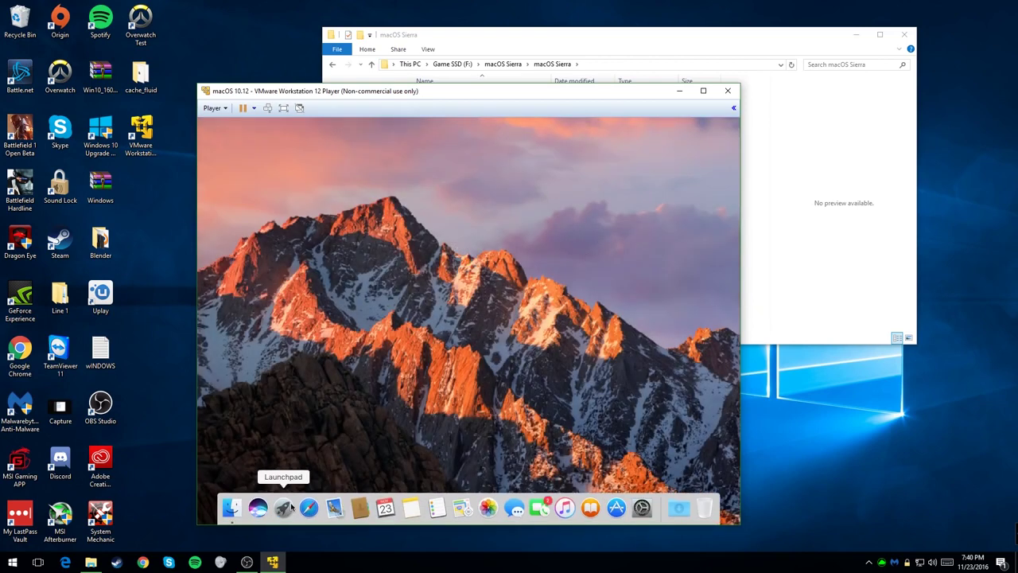
Step: Close the VMware Tools window and launch Terminal from Launchpad's Other folder
click(283, 507)
click(397, 409)
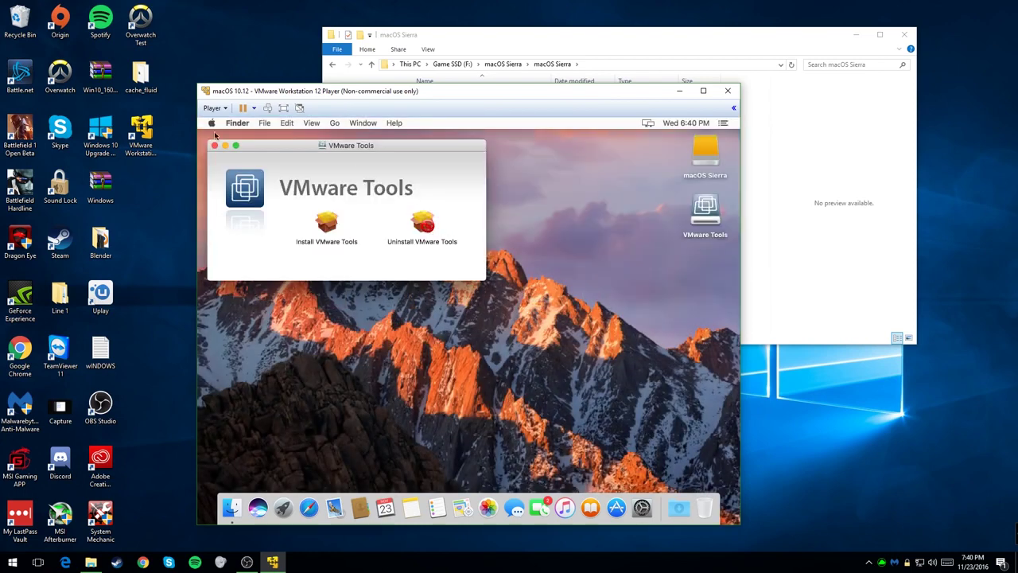
click(214, 146)
click(283, 507)
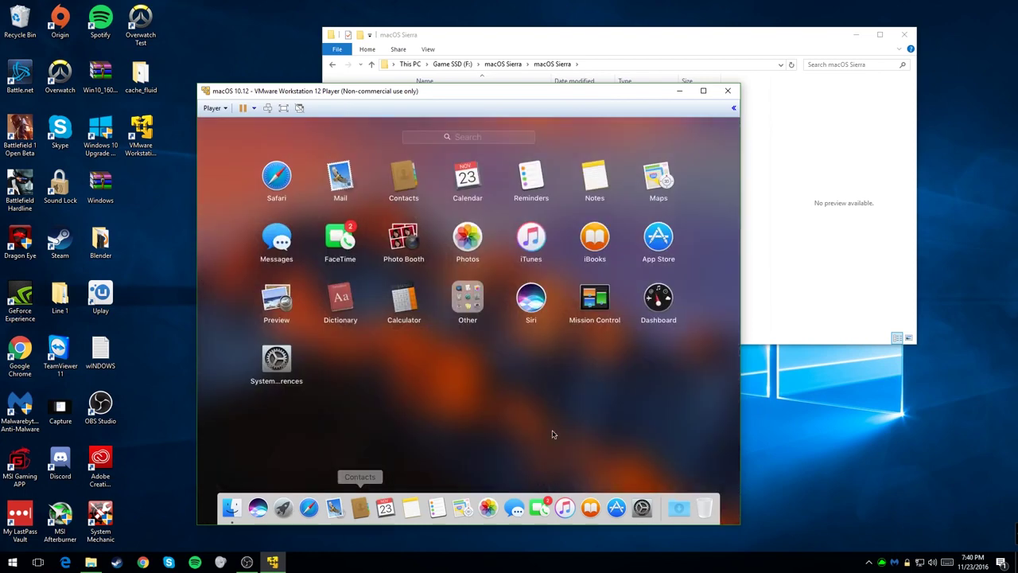
click(459, 309)
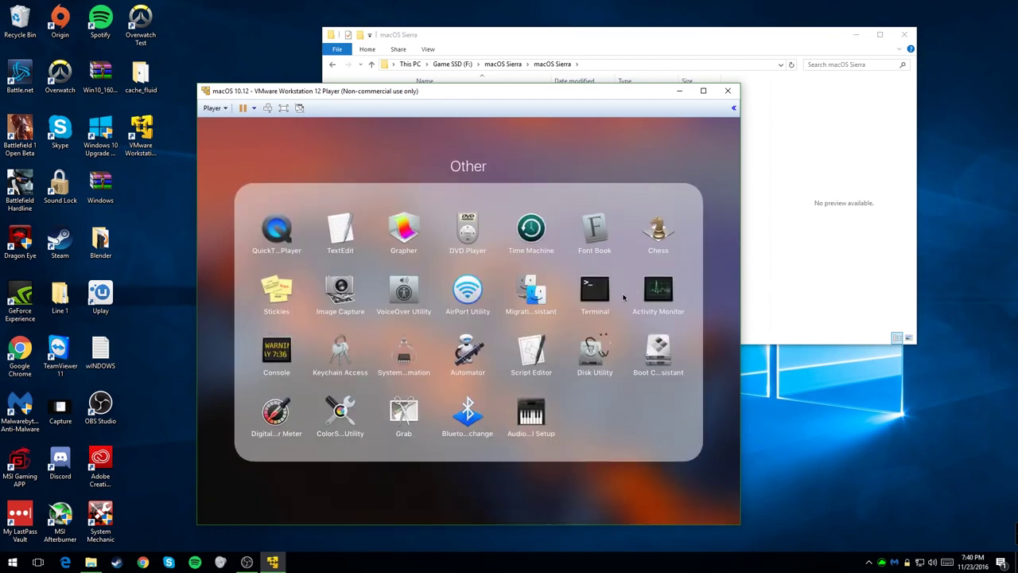
click(597, 294)
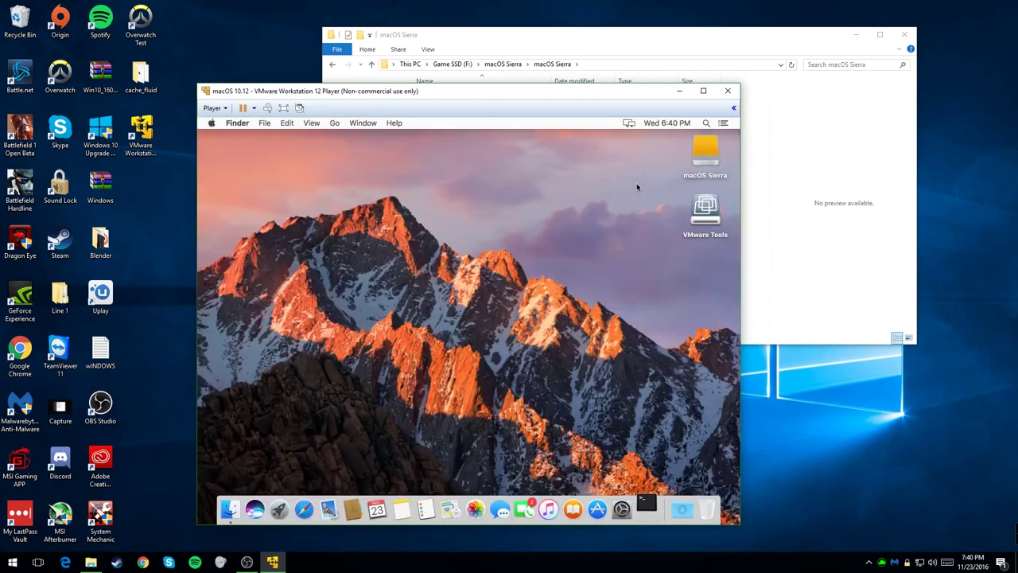
click(800, 96)
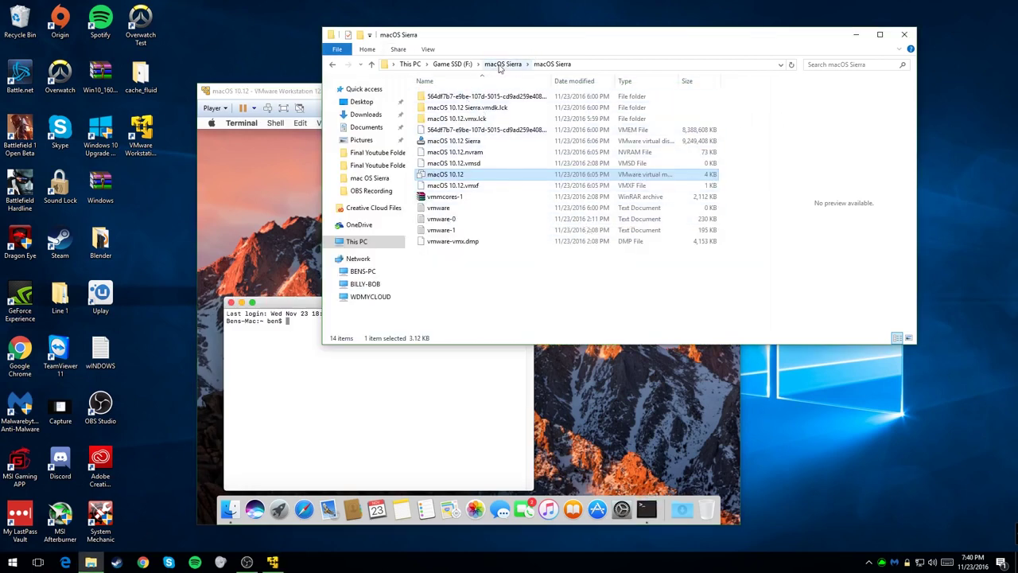
Step: Open the Command text file in macOS Sierra 10.12 and Tools > Final Youtube Folder
click(498, 64)
double_click(499, 108)
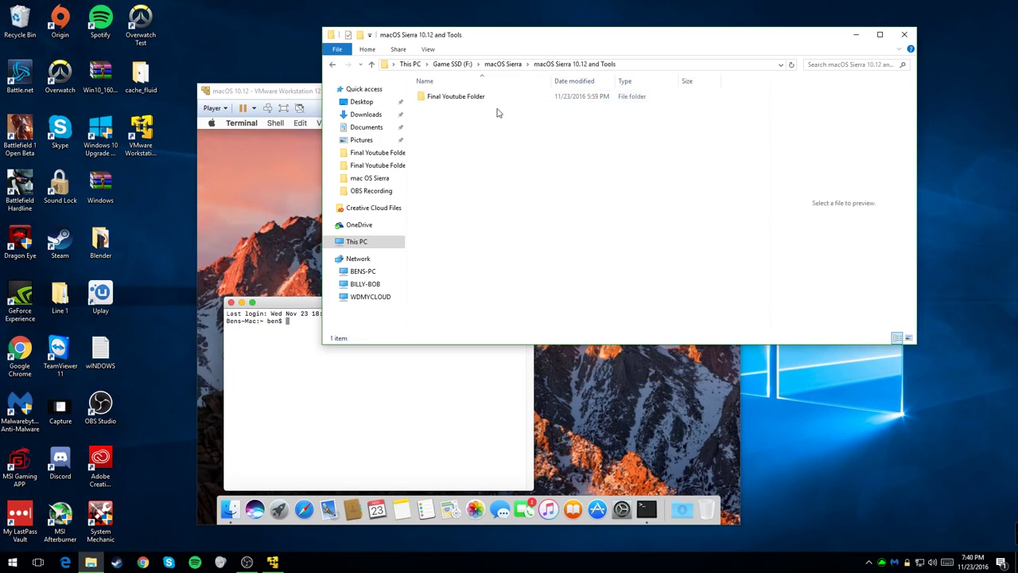
double_click(485, 97)
double_click(453, 107)
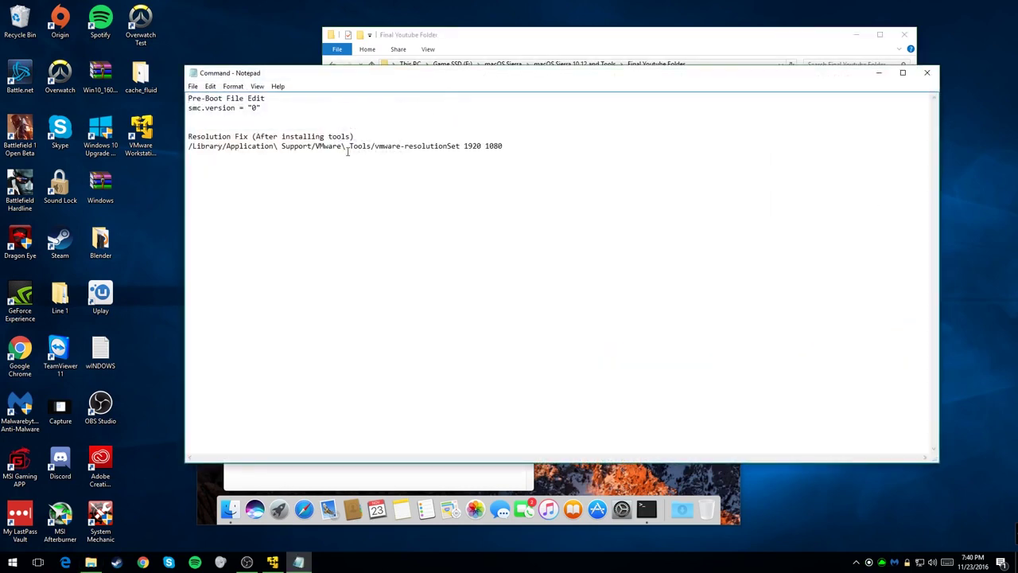
Step: Copy the 'vmware-resolutionSet 1920 1080' line and close Notepad
drag(509, 146, 188, 147)
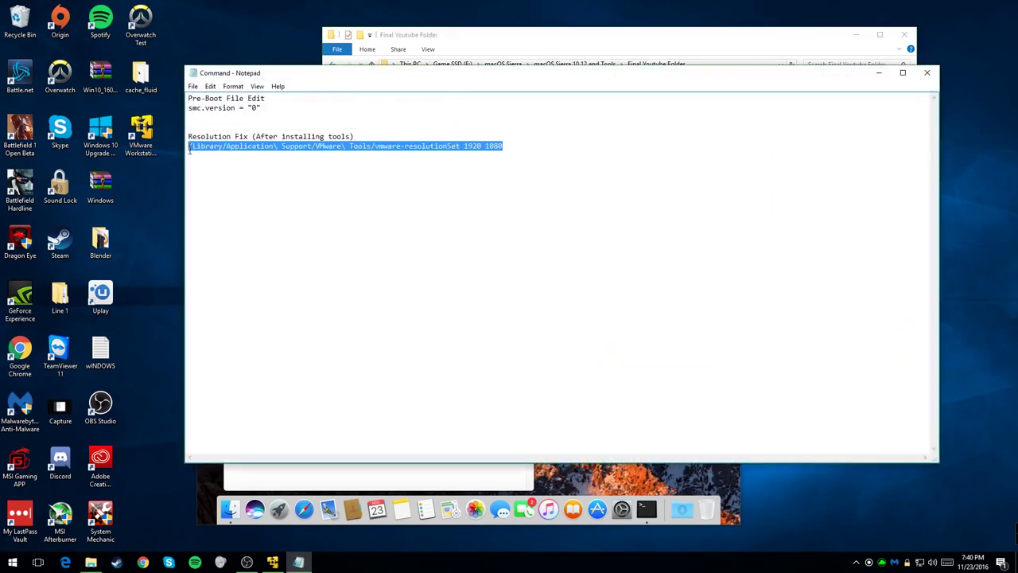
right_click(197, 147)
click(225, 180)
click(926, 73)
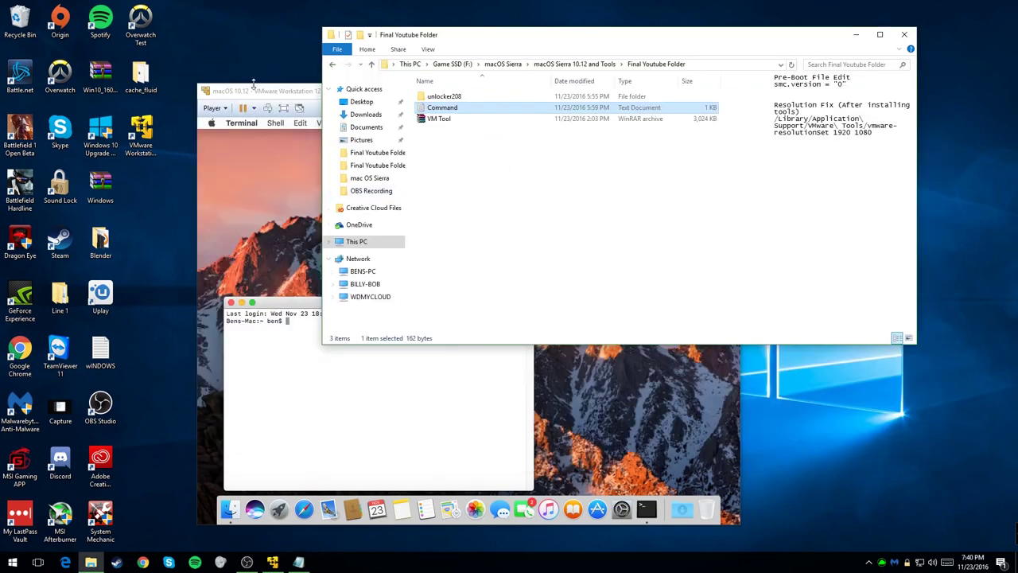
click(259, 91)
Step: Paste and run 'vmware-resolutionSet 1920 1080' in Terminal, go full screen, then close Terminal
right_click(293, 322)
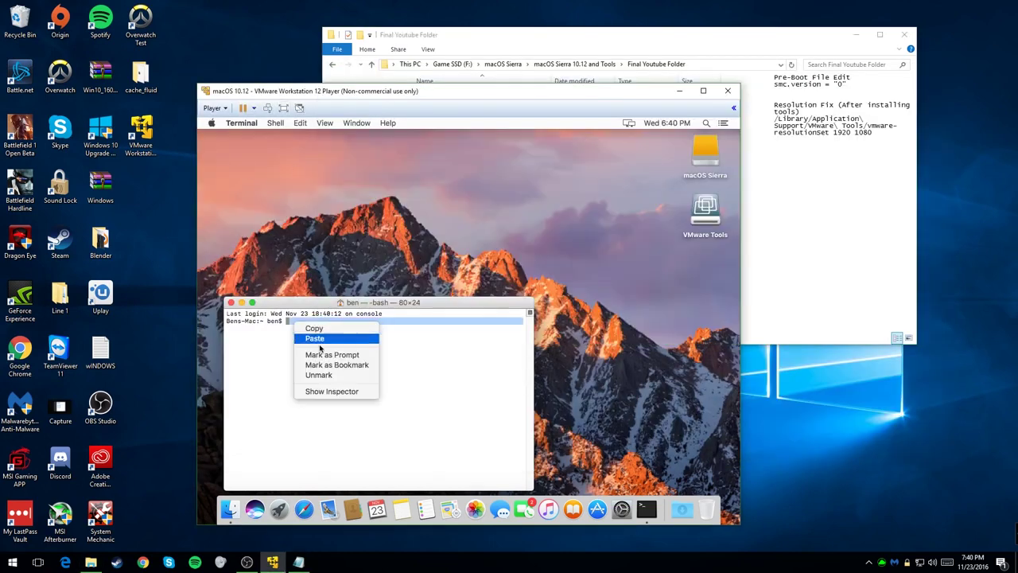
click(321, 343)
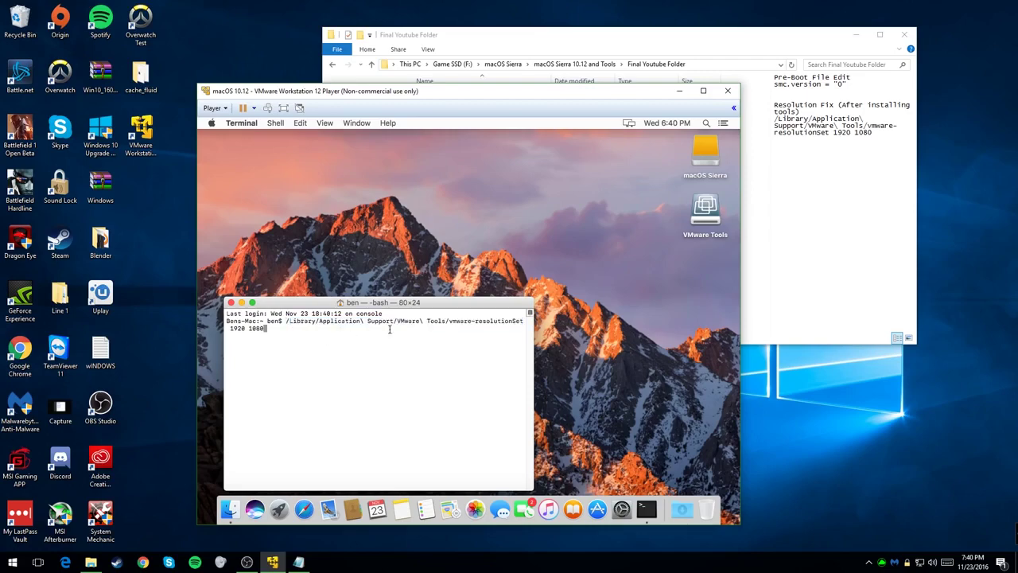
key(Return)
drag(455, 94, 500, 1)
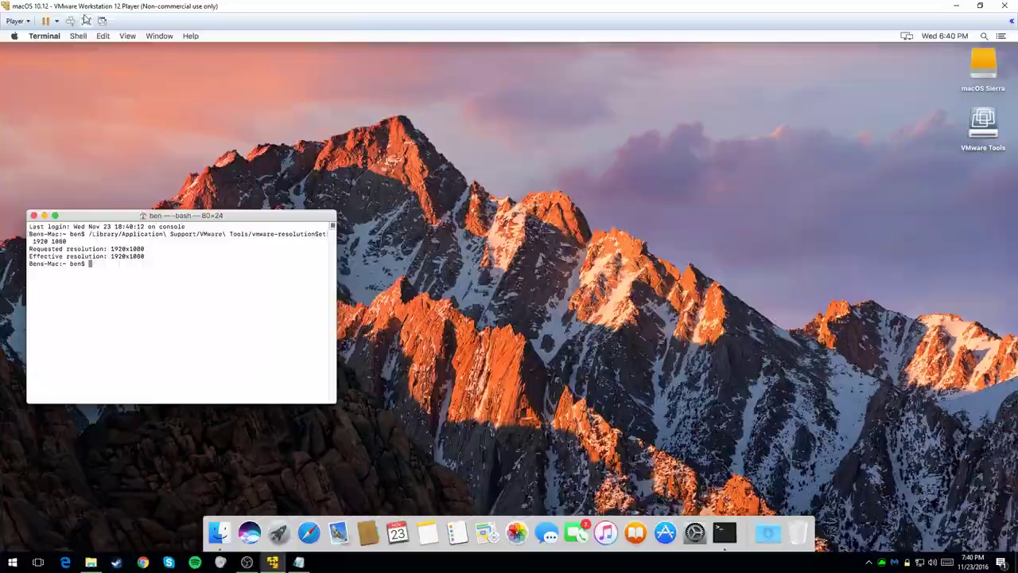
click(87, 20)
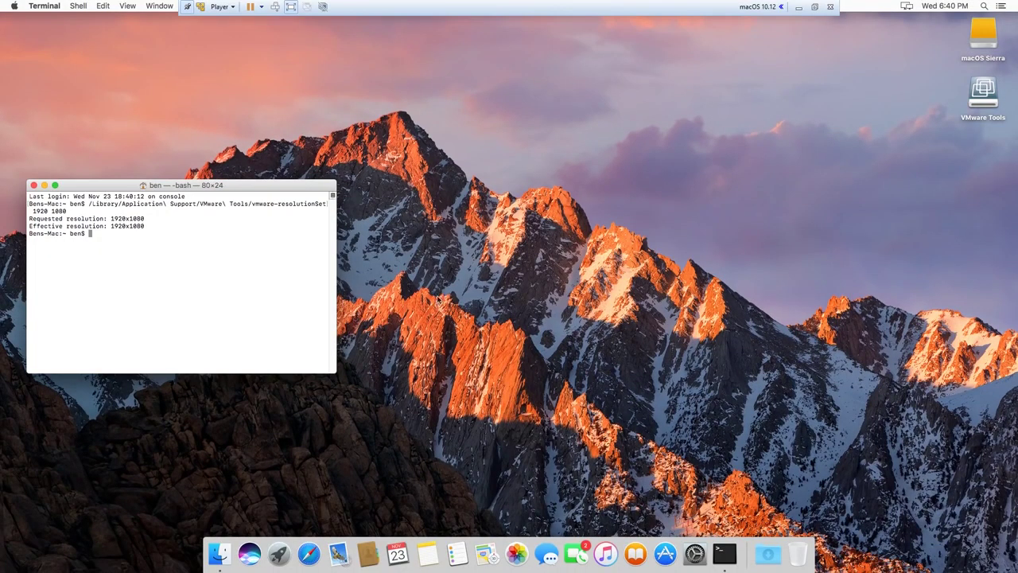
click(33, 186)
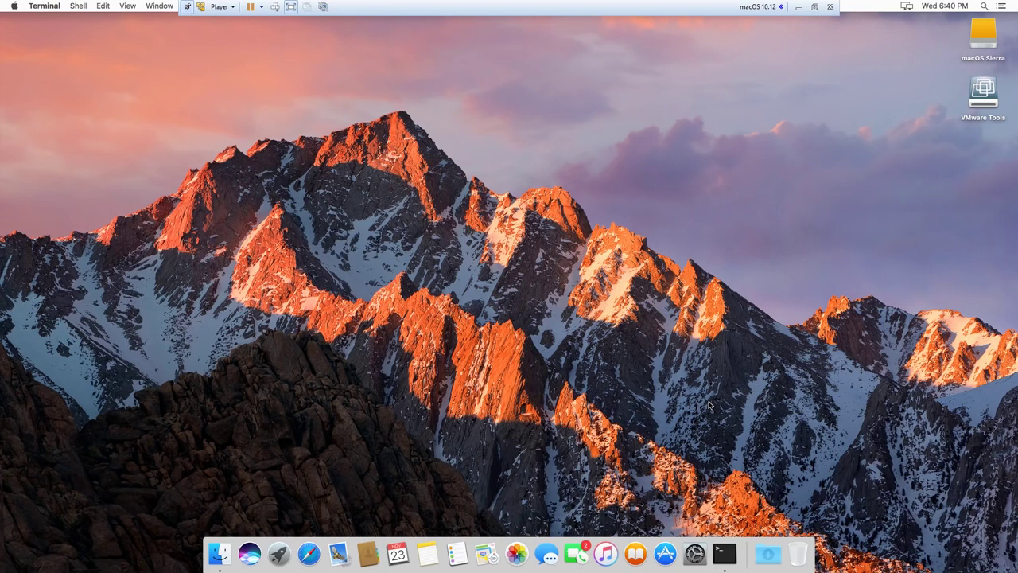
Step: Open Security & Privacy's Firewall settings and unlock them with the administrator password
click(695, 554)
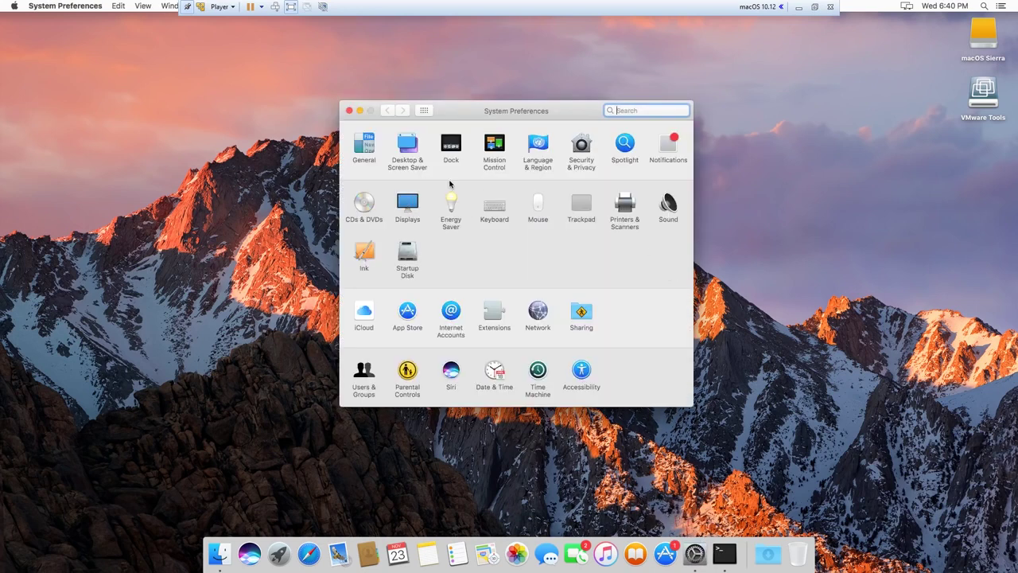
click(581, 146)
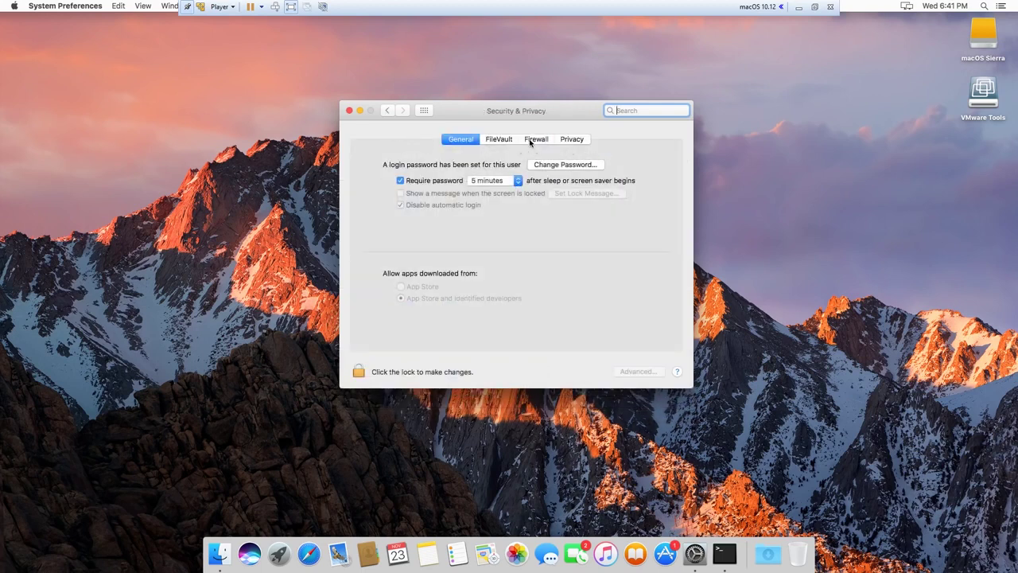
click(537, 140)
click(358, 371)
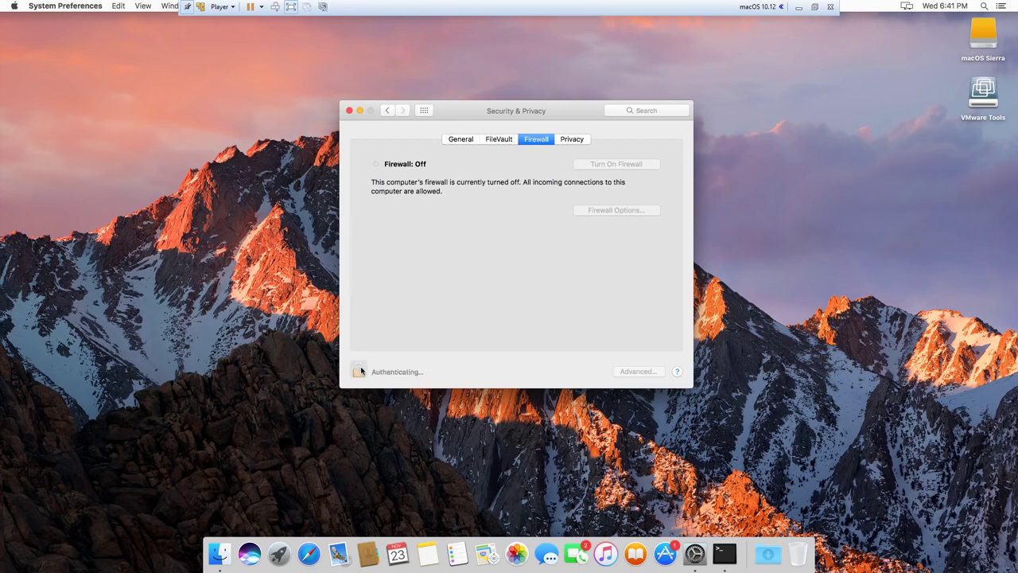
key(Return)
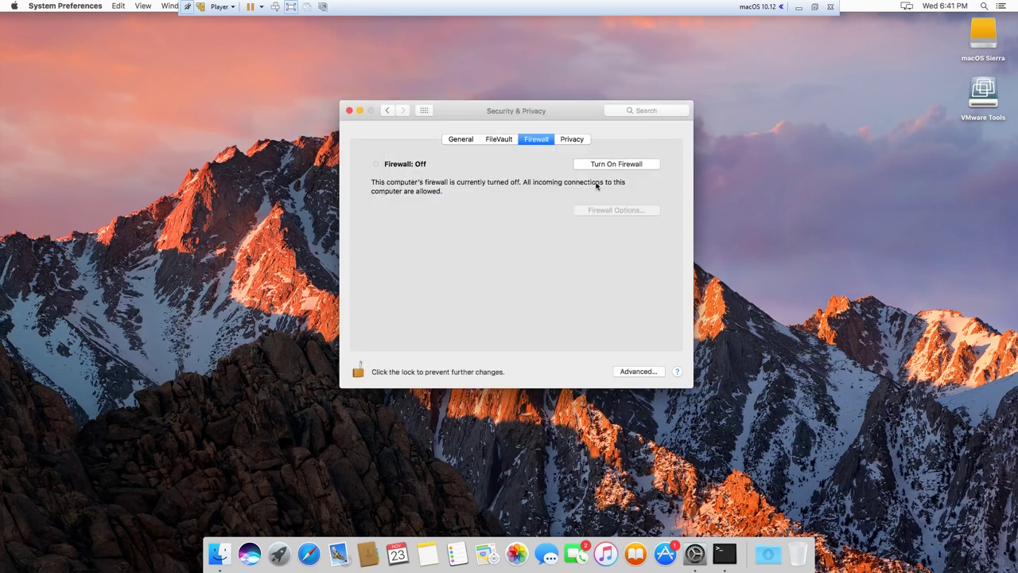
Step: Turn the firewall on and return to the General tab
click(607, 164)
click(569, 140)
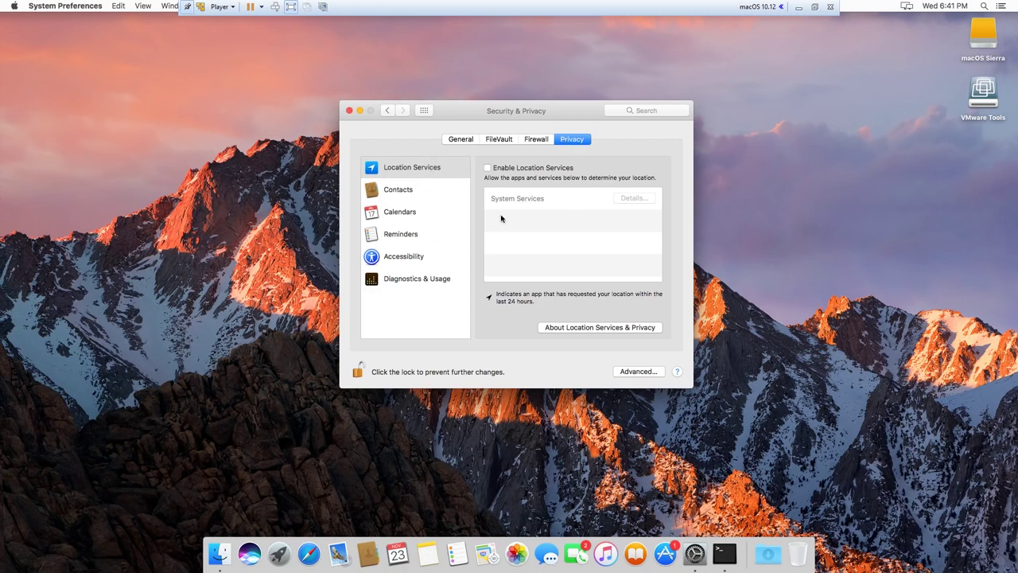
click(499, 139)
click(465, 140)
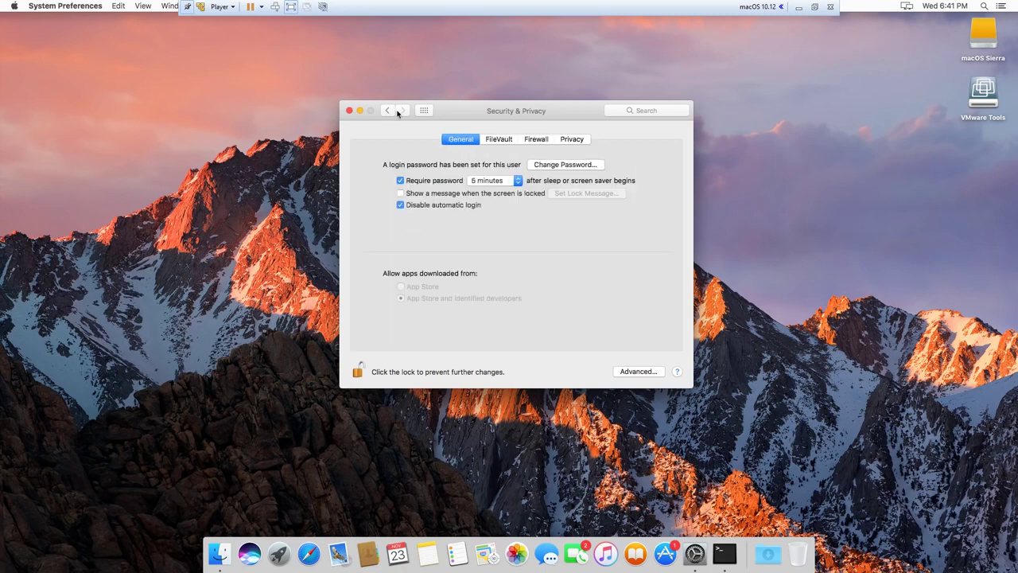
Step: Change the login password via the old, new and verify fields, then close Security & Privacy
click(570, 166)
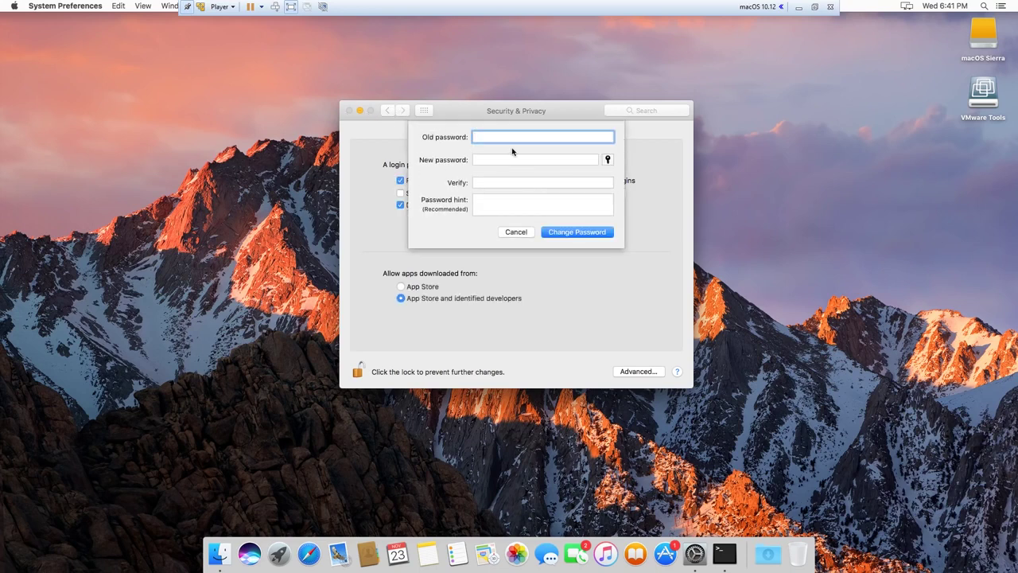
text(a)
click(492, 160)
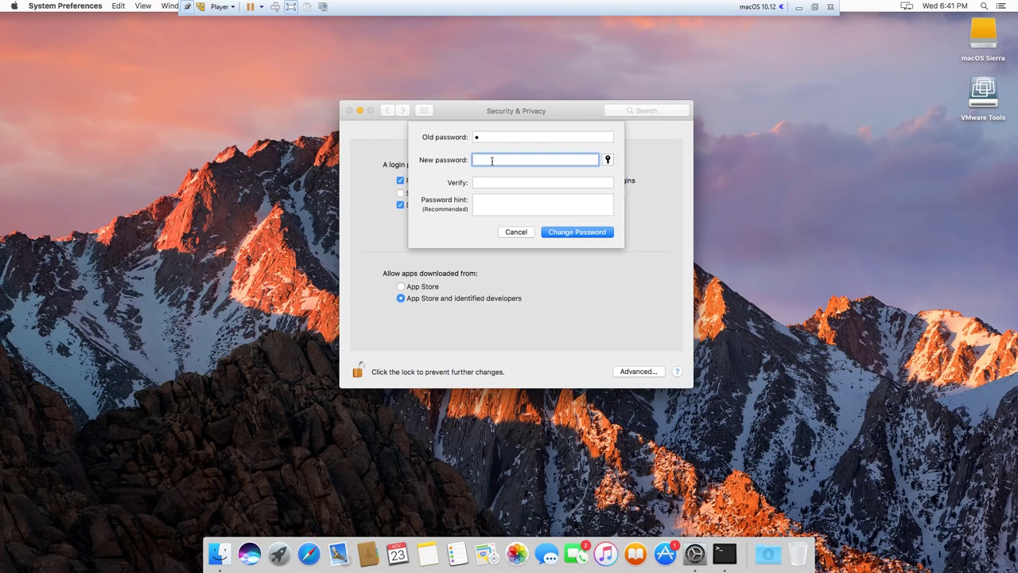
text(aaaaaaaaaaaaaaaaa)
key(Tab)
text(aaaaaaaaaa)
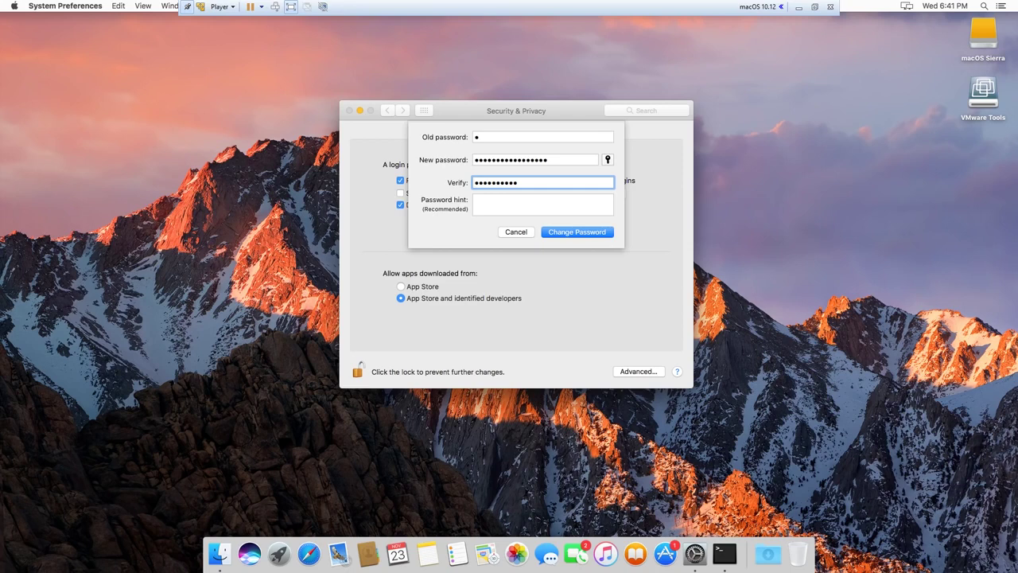
key(BackSpace)
key(BackSpace)
key(BackSpace)
key(BackSpace)
key(BackSpace)
key(BackSpace)
key(BackSpace)
key(BackSpace)
key(BackSpace)
key(BackSpace)
text(aaaaaaa)
click(592, 230)
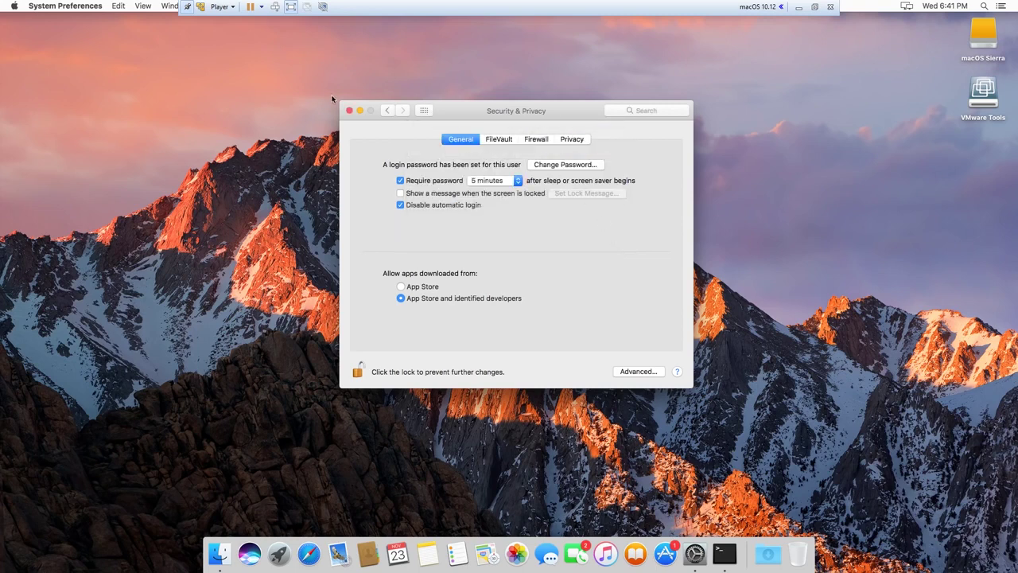
click(350, 111)
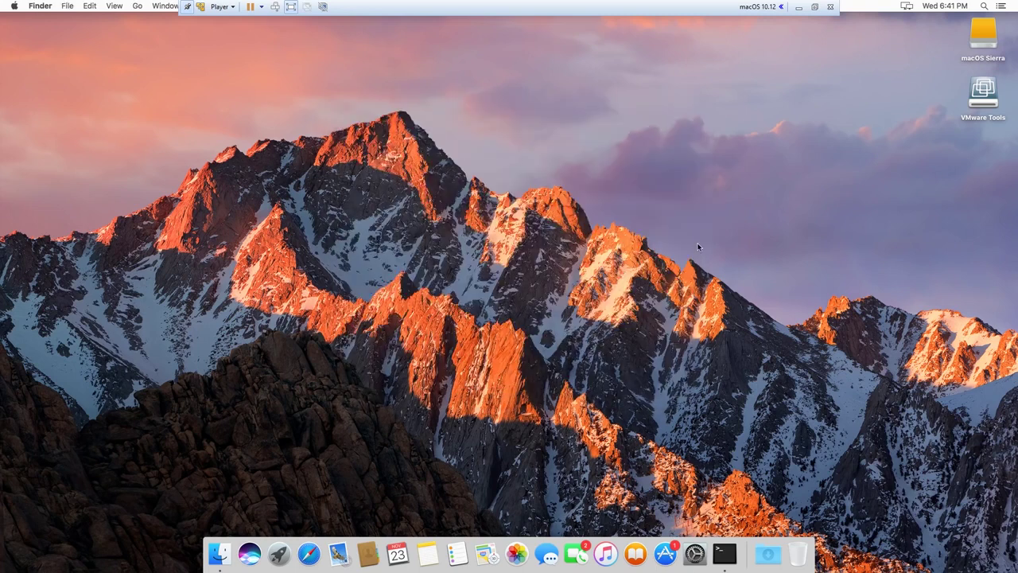